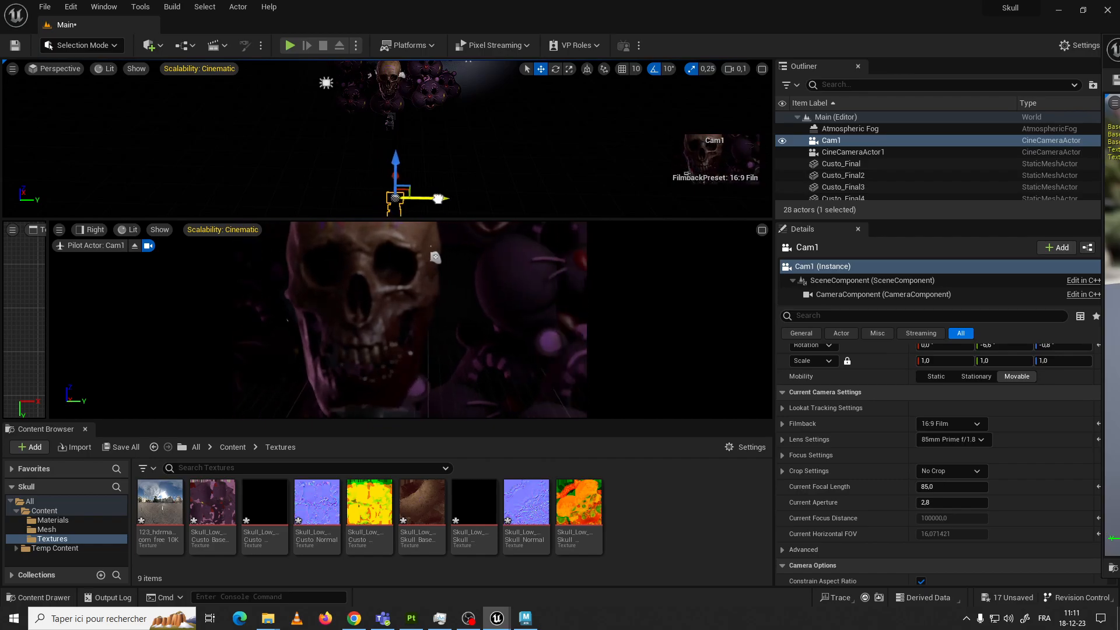
{"action": "left_click", "coordinate": [13, 70]}
{"action": "mouse_move", "coordinate": [97, 326]}
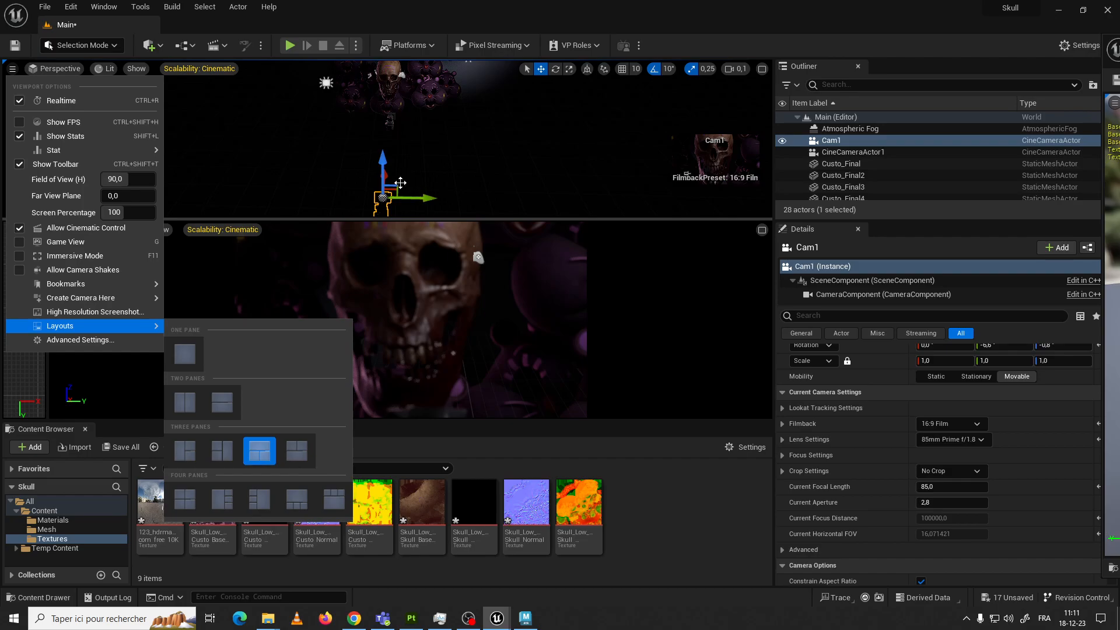
{"action": "left_click", "coordinate": [400, 180]}
Move Cam1 back from the skull so its view takes in more of the surrounding purple heads
{"action": "left_click_drag", "start_coordinate": [398, 198], "coordinate": [396, 198]}
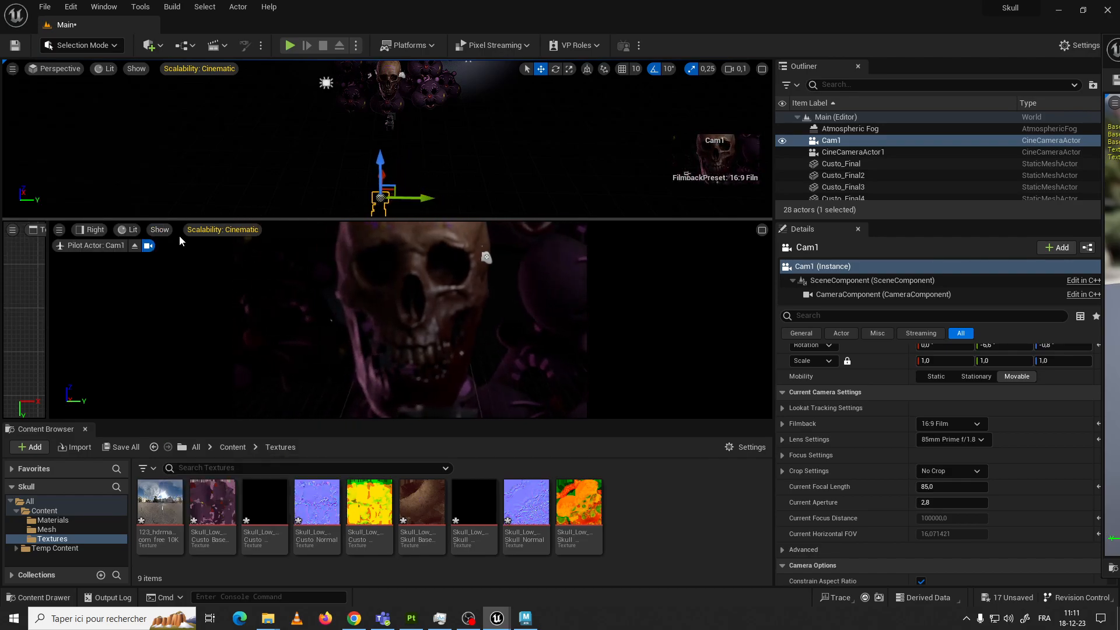
{"action": "mouse_move", "coordinate": [409, 200]}
{"action": "left_mouse_down"}
{"action": "mouse_move", "coordinate": [422, 195]}
{"action": "mouse_move", "coordinate": [395, 176]}
{"action": "mouse_move", "coordinate": [388, 187]}
{"action": "mouse_move", "coordinate": [388, 157]}
{"action": "mouse_move", "coordinate": [387, 205]}
{"action": "mouse_move", "coordinate": [407, 205]}
{"action": "mouse_move", "coordinate": [403, 221]}
{"action": "mouse_move", "coordinate": [411, 199]}
{"action": "left_mouse_up"}
{"action": "left_click_drag", "start_coordinate": [383, 163], "coordinate": [387, 174]}
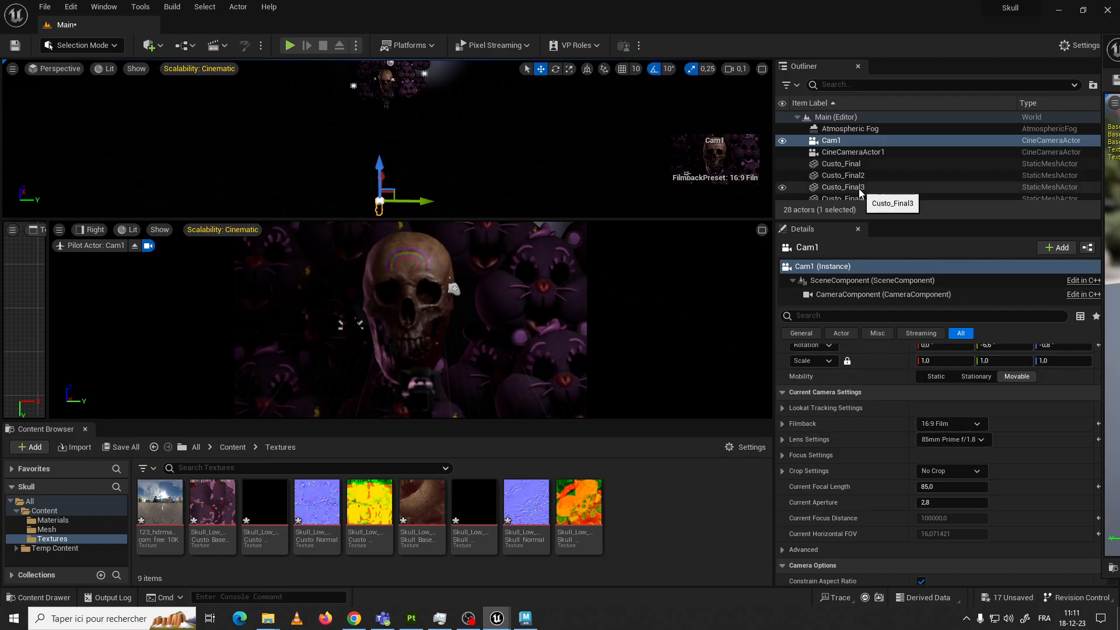
Delete the CineCameraActor1 actor from the level and select Cam1
{"action": "left_click", "coordinate": [852, 151]}
{"action": "key", "text": "Delete"}
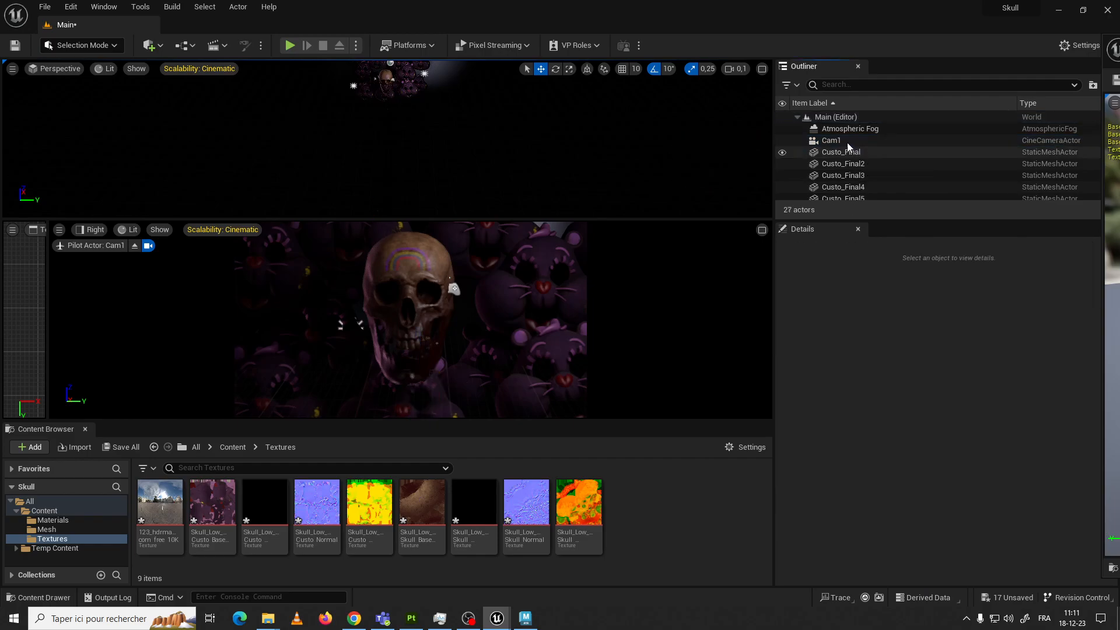
{"action": "left_click", "coordinate": [843, 141]}
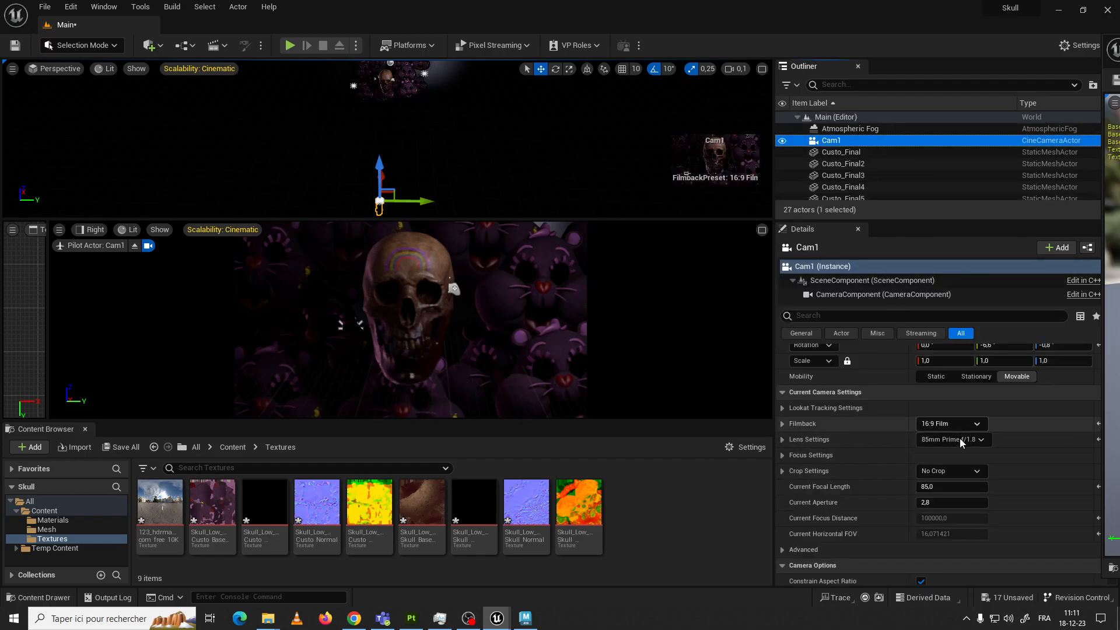
Compare Cam1's 16:9 filmback presets, settle on 16:9 DSLR, and move the camera closer to reframe the skull
{"action": "left_click", "coordinate": [951, 427]}
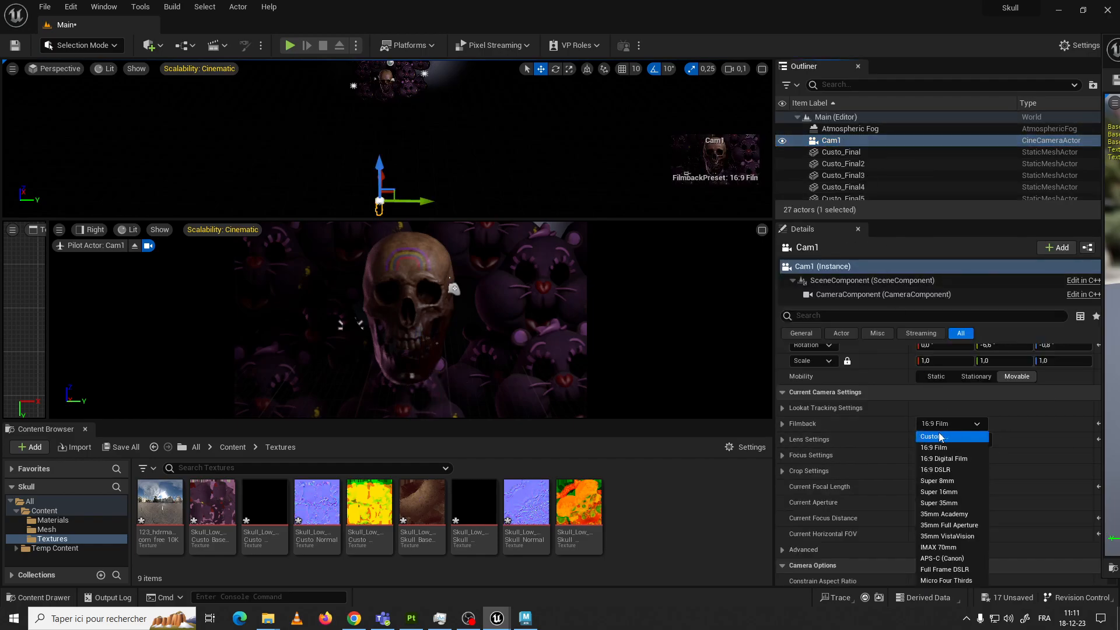
{"action": "left_click", "coordinate": [943, 468]}
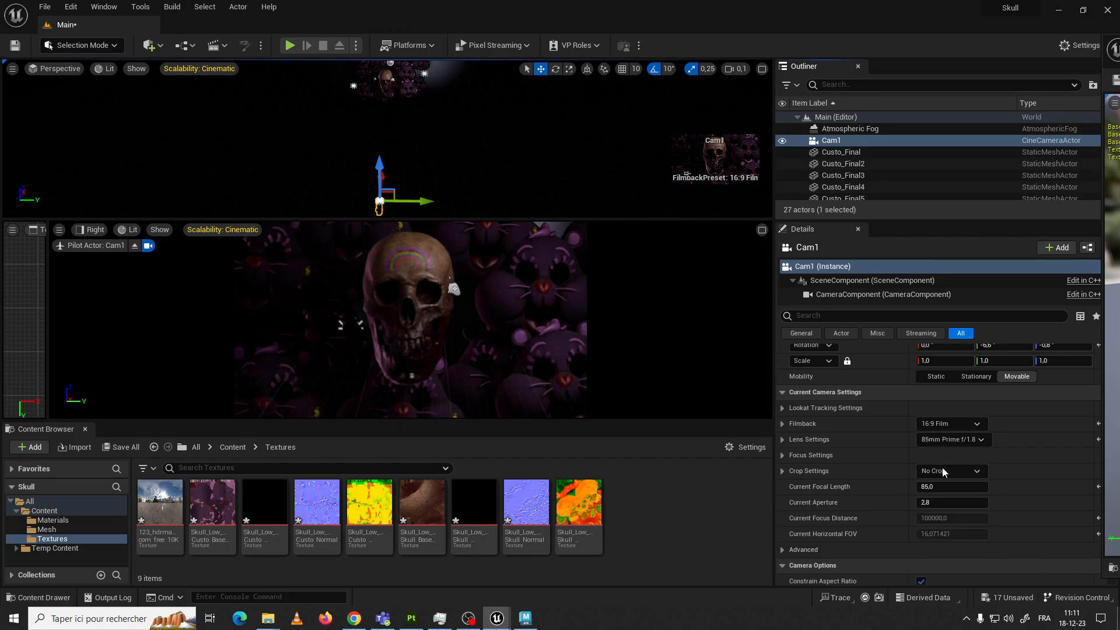
{"action": "left_click", "coordinate": [961, 425]}
{"action": "left_click", "coordinate": [956, 459]}
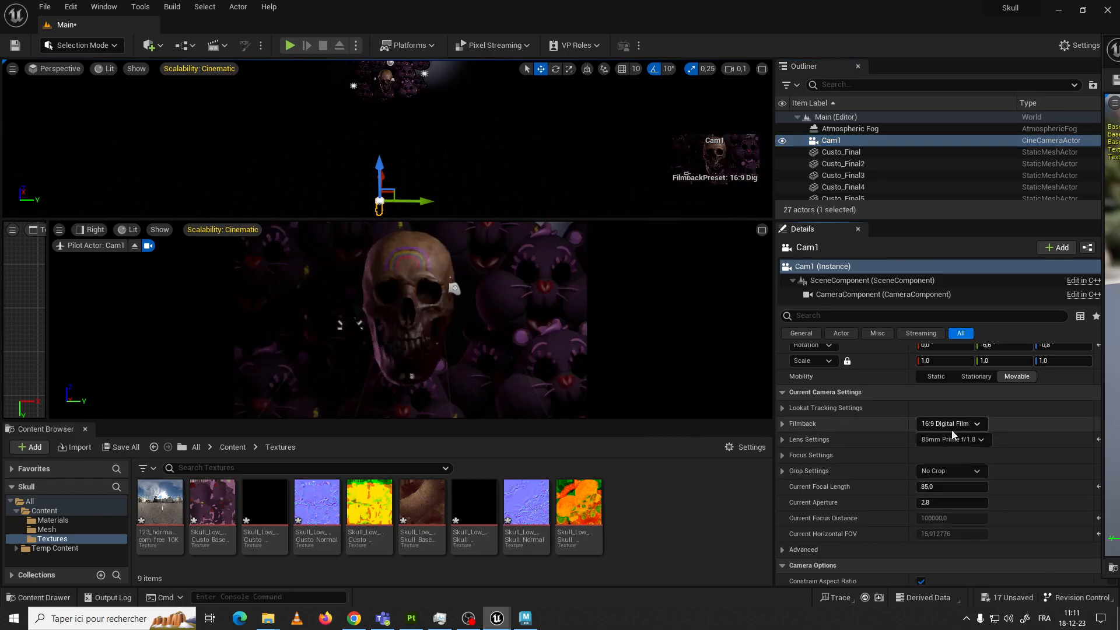
{"action": "left_click", "coordinate": [957, 424]}
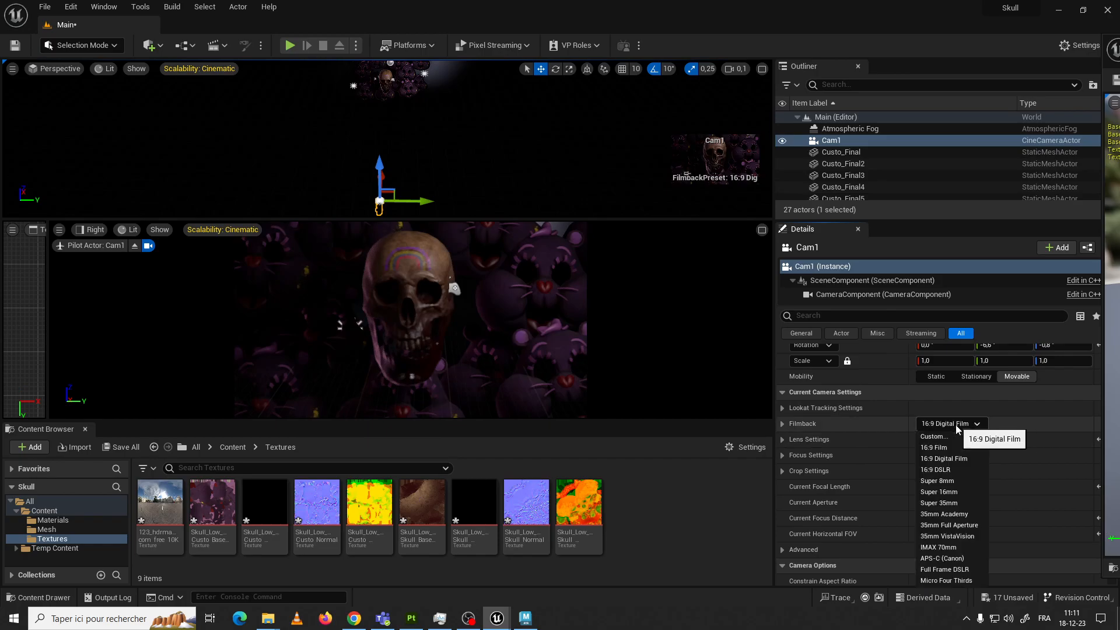
{"action": "left_click", "coordinate": [948, 454]}
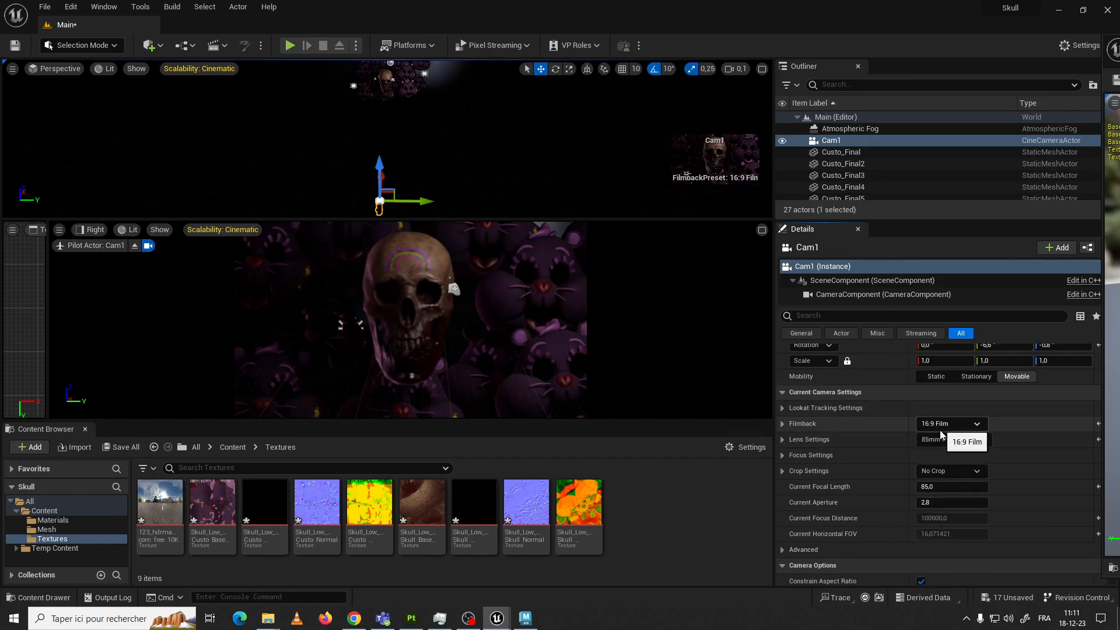
{"action": "left_click", "coordinate": [947, 425]}
{"action": "left_click", "coordinate": [948, 471]}
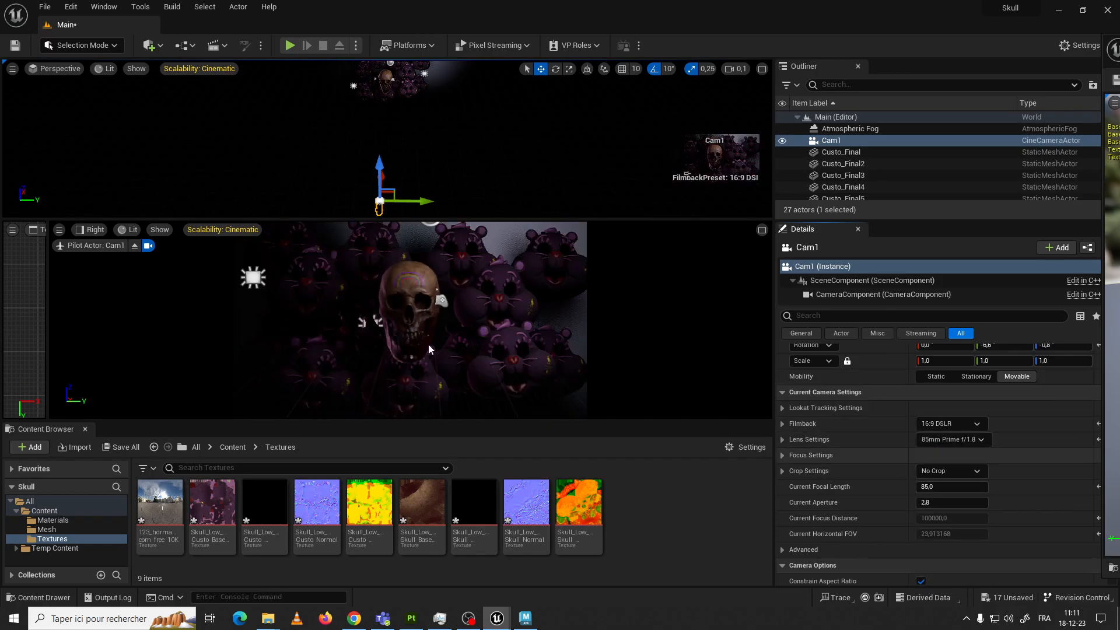
{"action": "left_click_drag", "start_coordinate": [387, 180], "coordinate": [387, 112]}
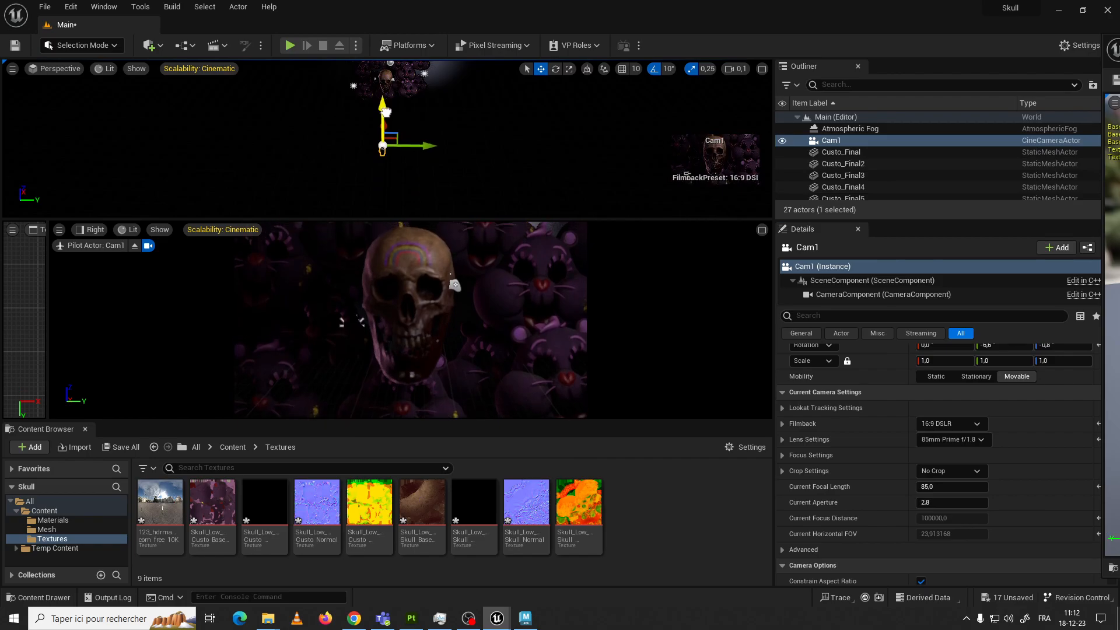
Set Cam1's lens to 12mm Prime f/2.8 and move the camera forward until the skull fills the frame height
{"action": "left_click", "coordinate": [950, 440]}
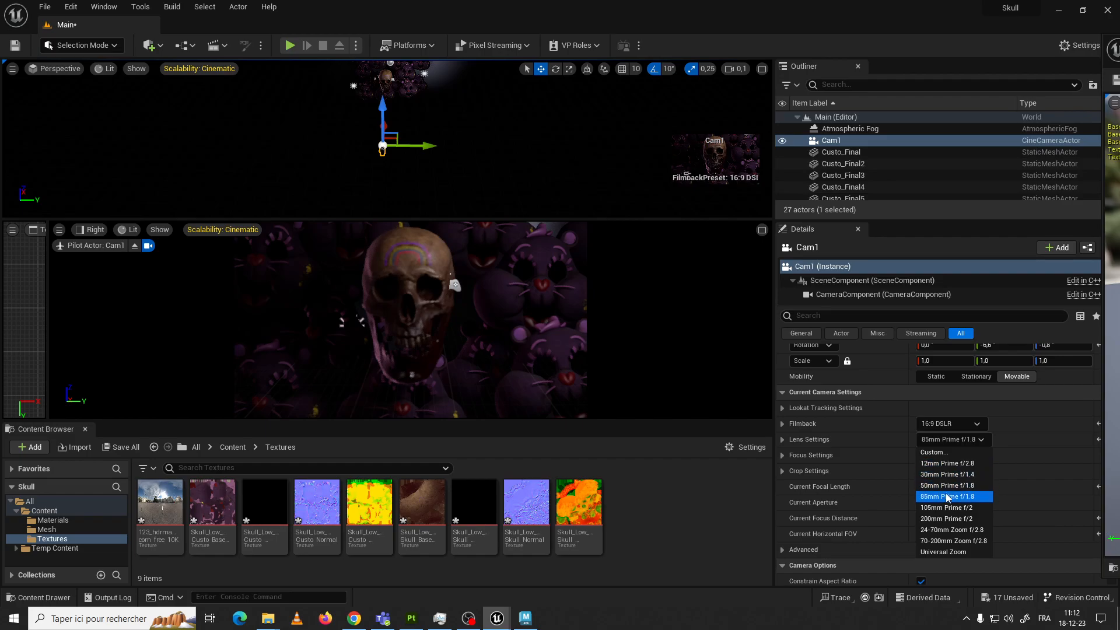
{"action": "left_click", "coordinate": [945, 465]}
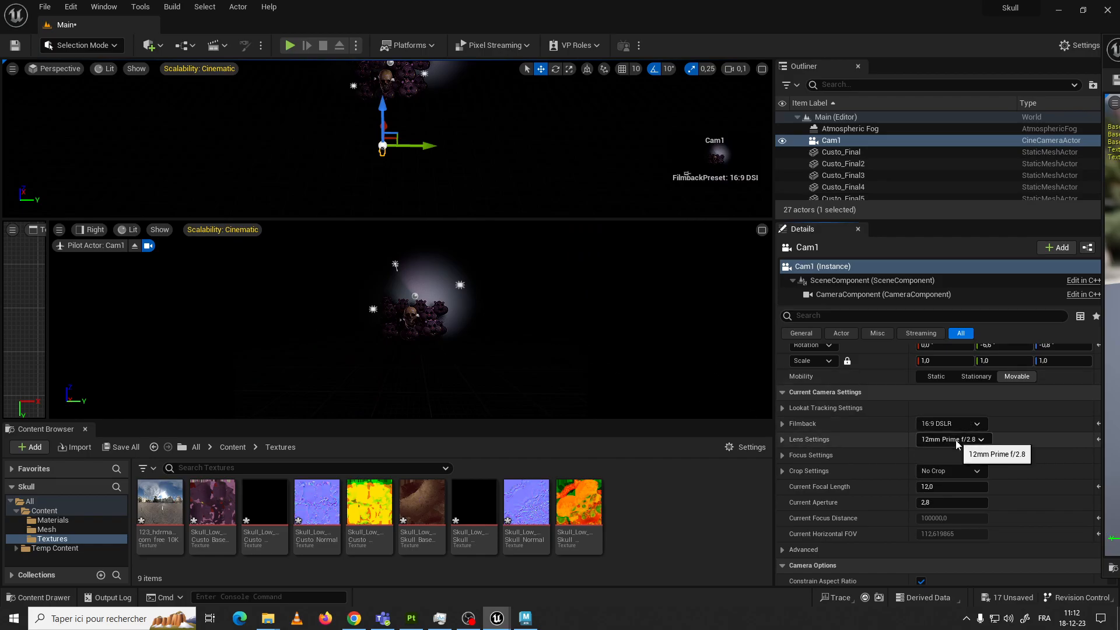
{"action": "left_click", "coordinate": [951, 440]}
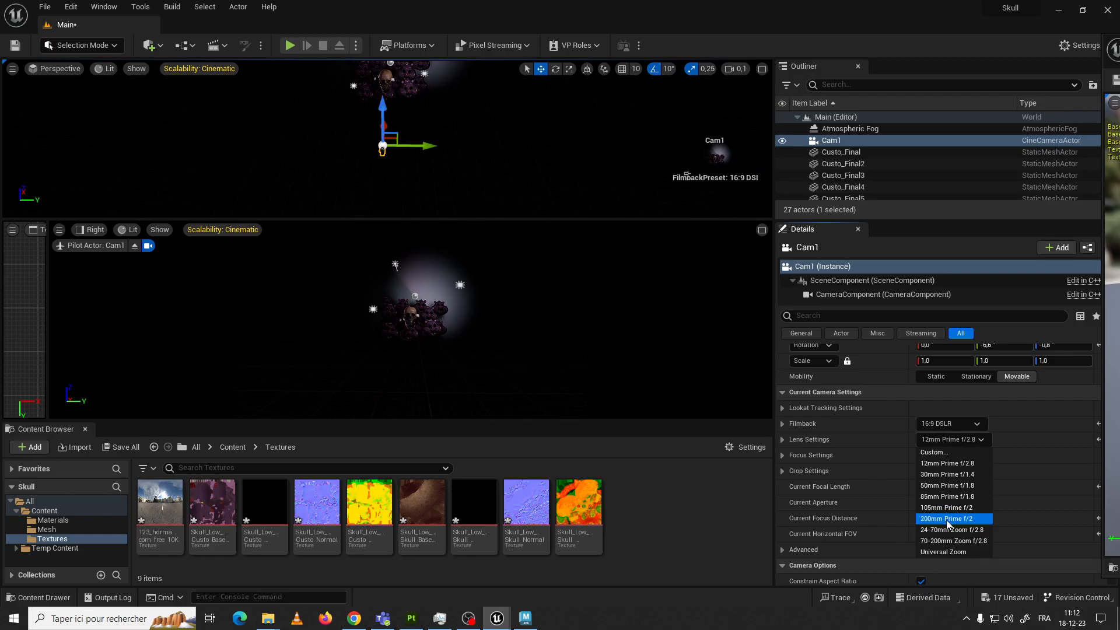
{"action": "left_click", "coordinate": [948, 463]}
{"action": "left_click_drag", "start_coordinate": [388, 126], "coordinate": [385, 78]}
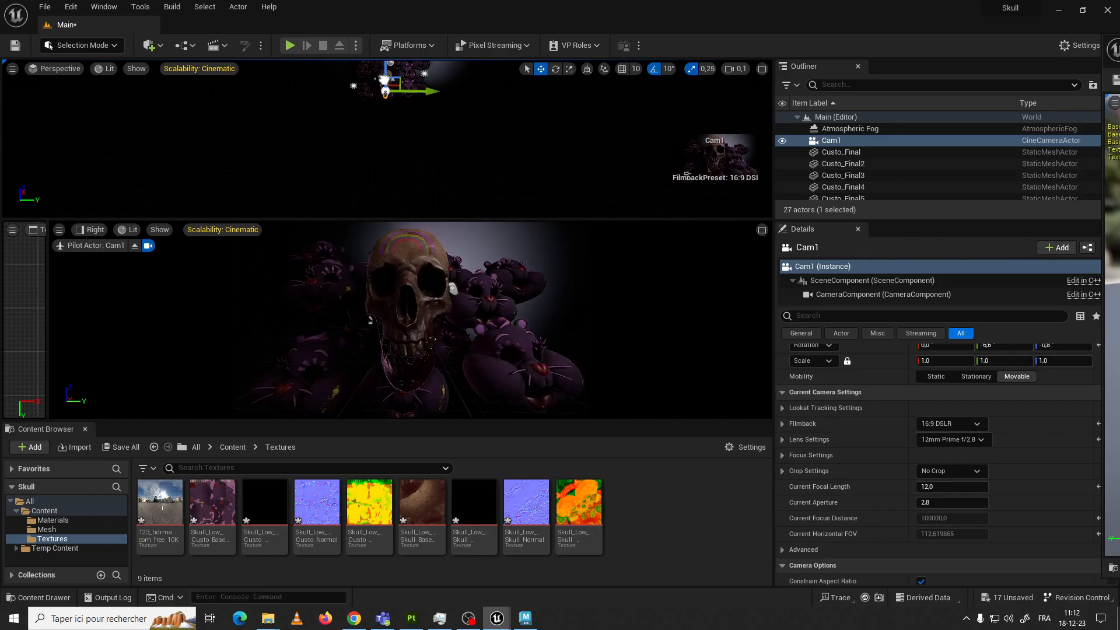
Enlarge the piloted camera viewport by shrinking the perspective viewport above it
{"action": "left_click", "coordinate": [433, 225]}
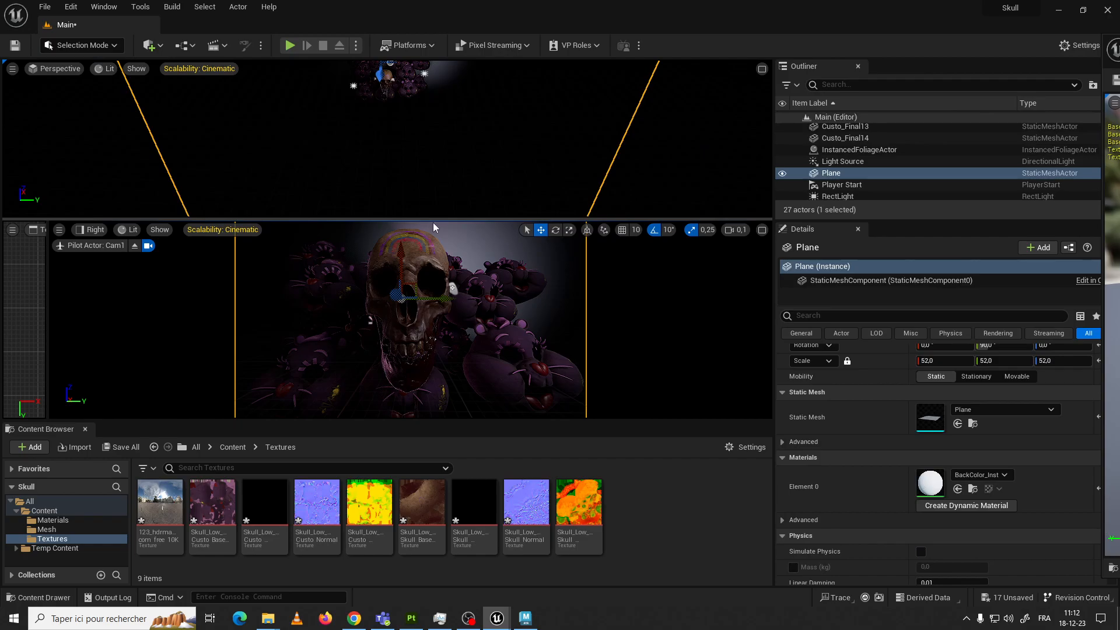
{"action": "left_click_drag", "start_coordinate": [433, 219], "coordinate": [432, 155]}
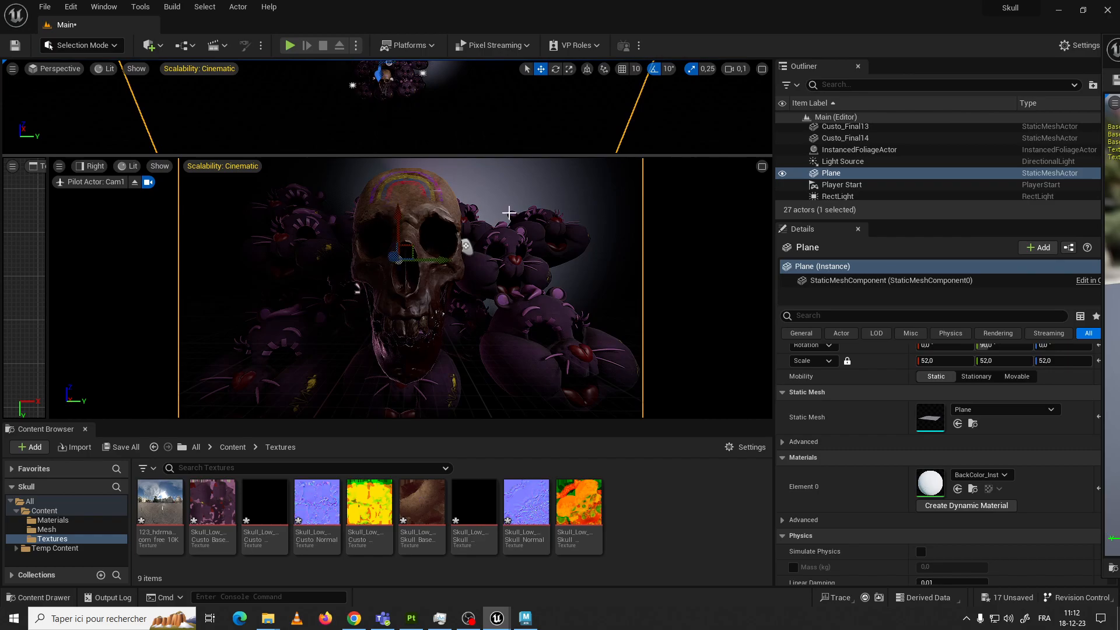
{"action": "left_click", "coordinate": [382, 76]}
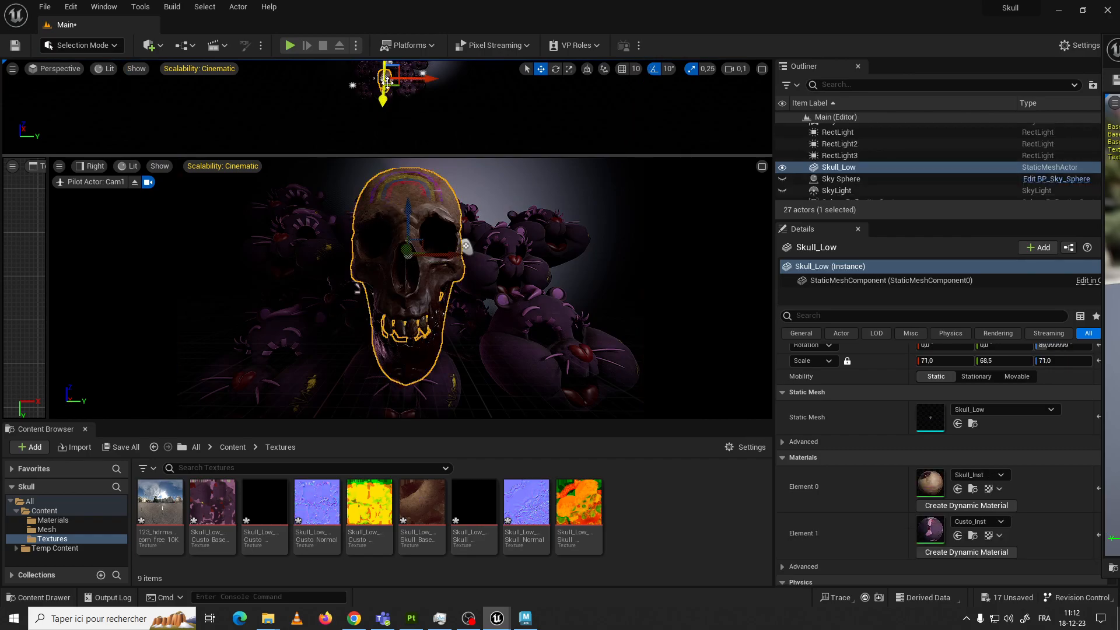
{"action": "left_click", "coordinate": [458, 130]}
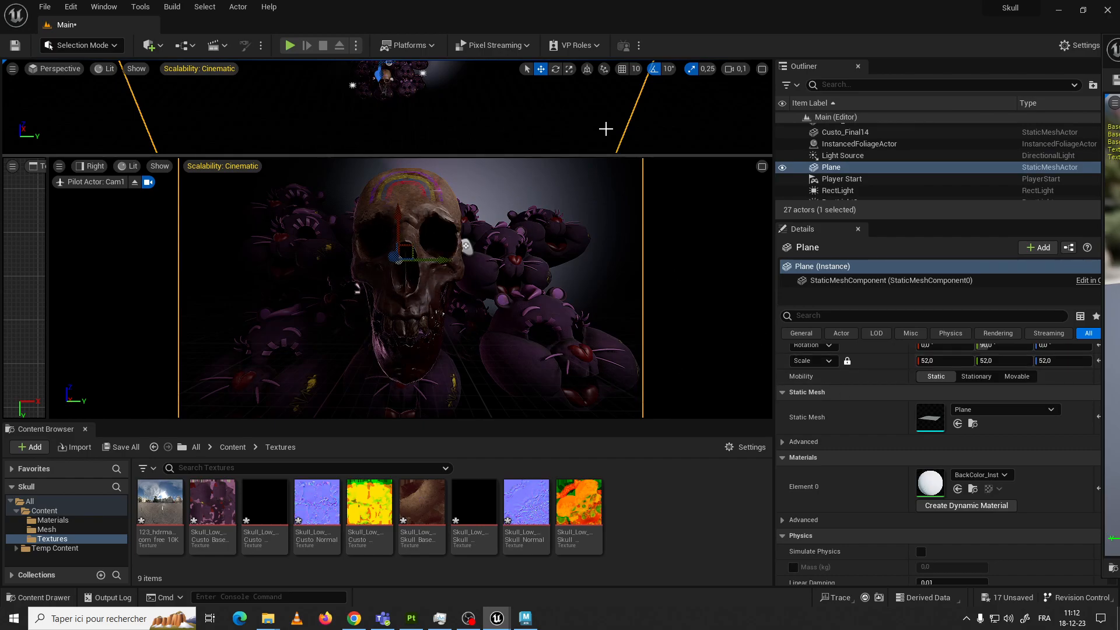
Set Cam1's lens to 200mm Prime f/2
{"action": "scroll", "coordinate": [856, 167], "scroll_direction": "up", "scroll_amount": 4}
{"action": "scroll", "coordinate": [856, 168], "scroll_direction": "up", "scroll_amount": 2}
{"action": "left_click", "coordinate": [831, 141]}
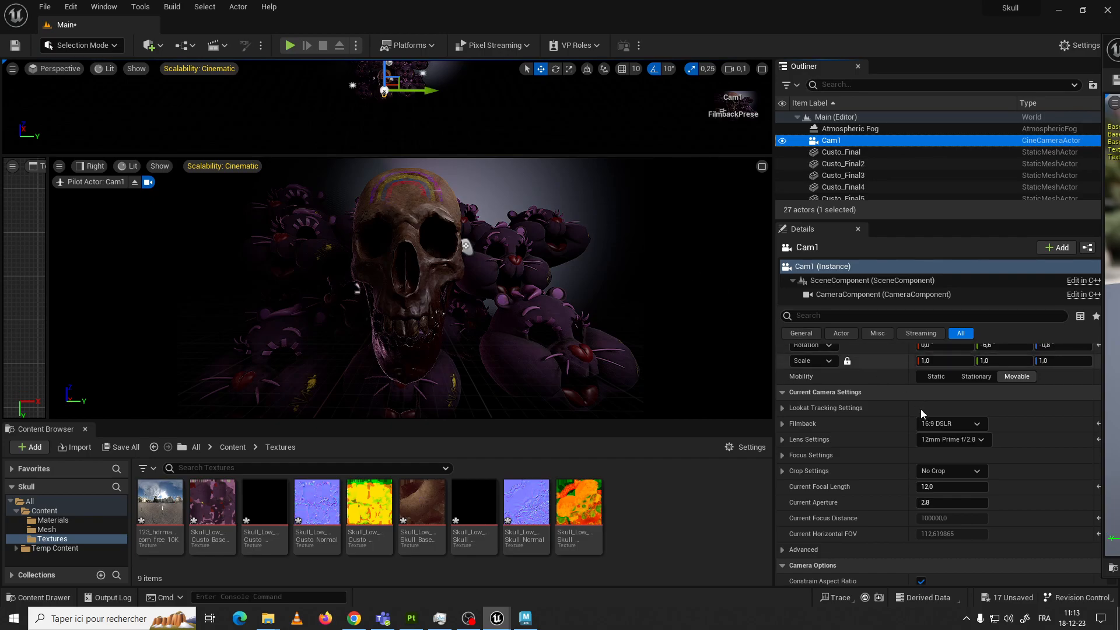
{"action": "left_click", "coordinate": [926, 441]}
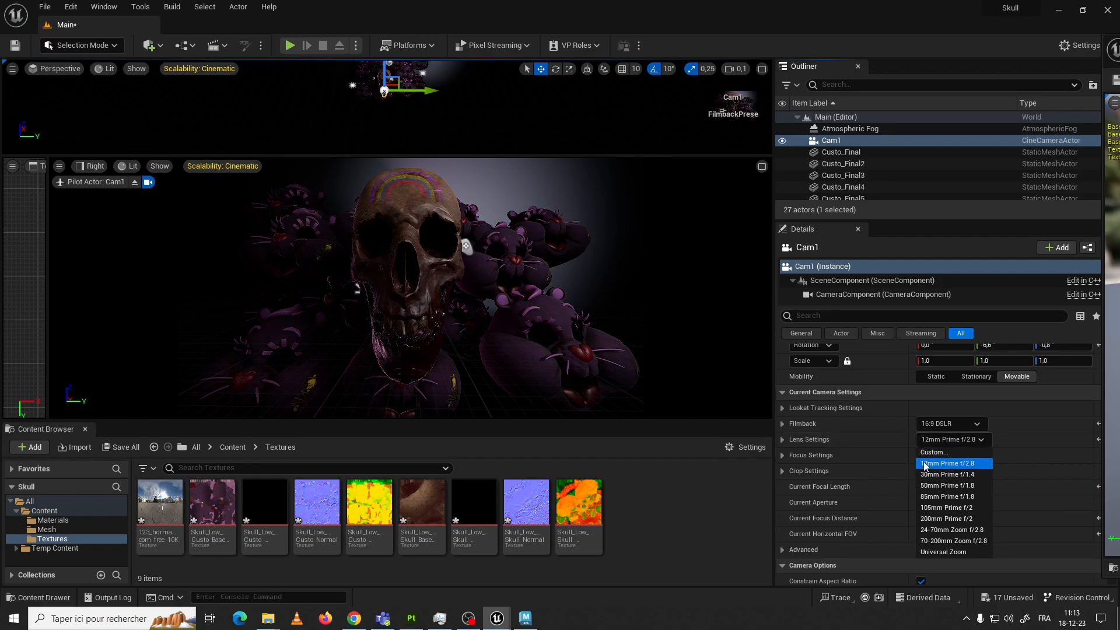
{"action": "left_click", "coordinate": [941, 519]}
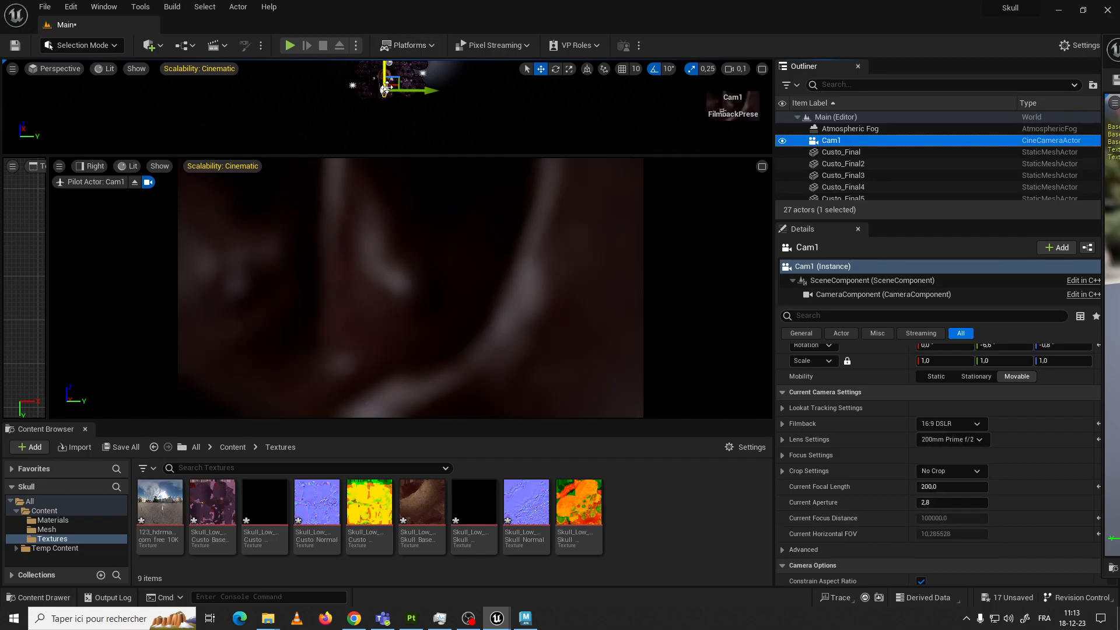
Pull Cam1 back and reframe the skull by setting its location to X -2166, Y -15, Z 324
{"action": "scroll", "coordinate": [1002, 392], "scroll_direction": "up", "scroll_amount": 2}
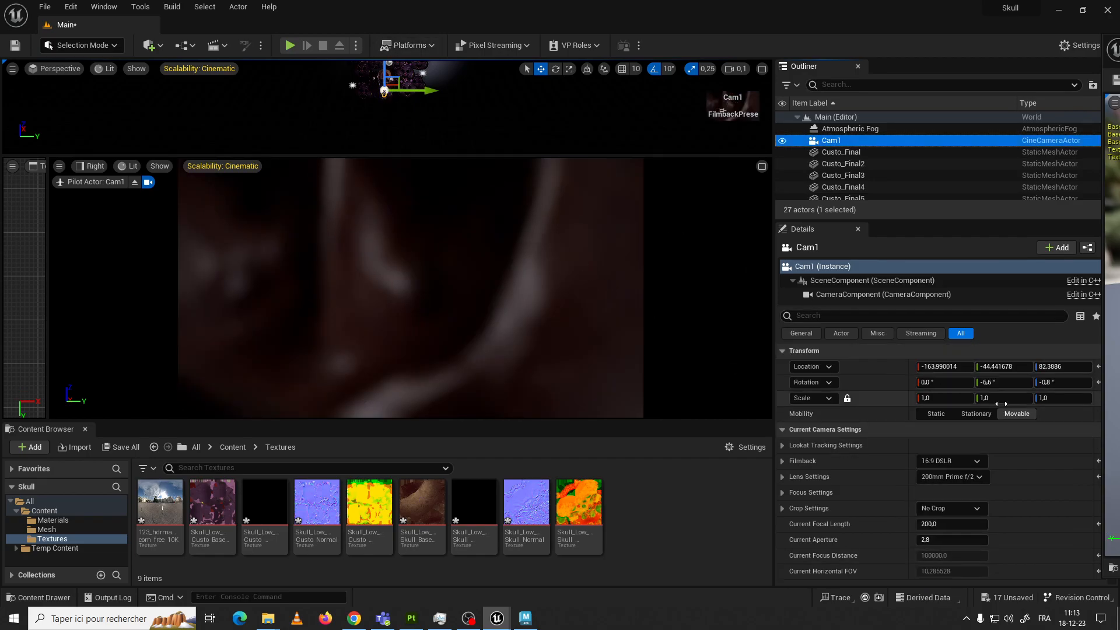
{"action": "left_click_drag", "start_coordinate": [1000, 366], "coordinate": [900, 366]}
{"action": "left_click_drag", "start_coordinate": [1069, 368], "coordinate": [1089, 367]}
{"action": "left_click_drag", "start_coordinate": [950, 367], "coordinate": [905, 367]}
{"action": "left_click_drag", "start_coordinate": [1063, 366], "coordinate": [1083, 366]}
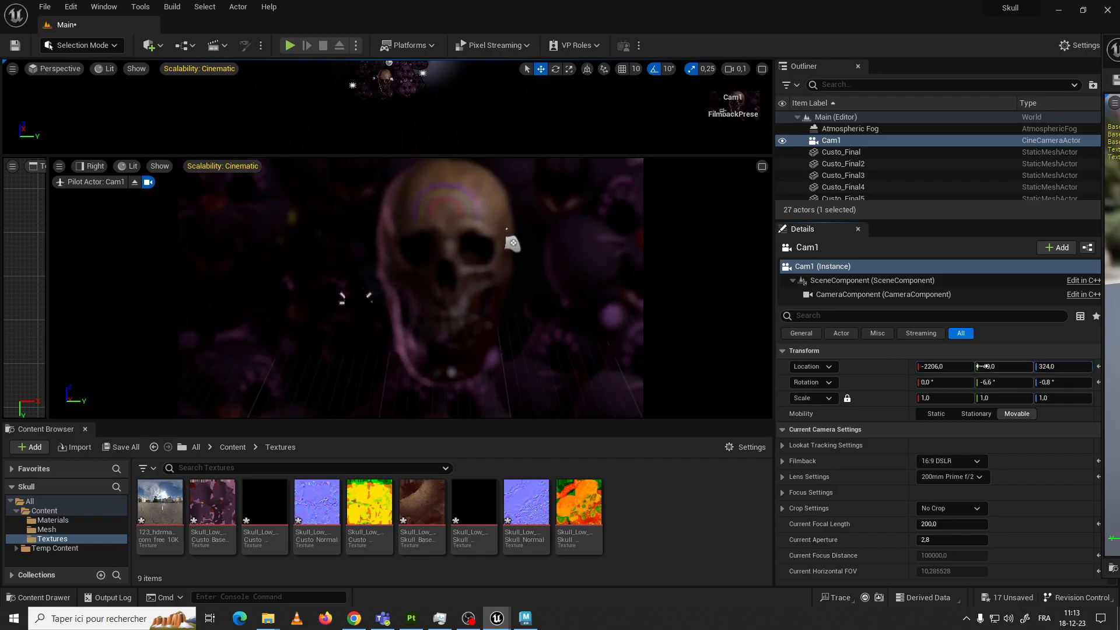
{"action": "left_click_drag", "start_coordinate": [946, 367], "coordinate": [994, 367]}
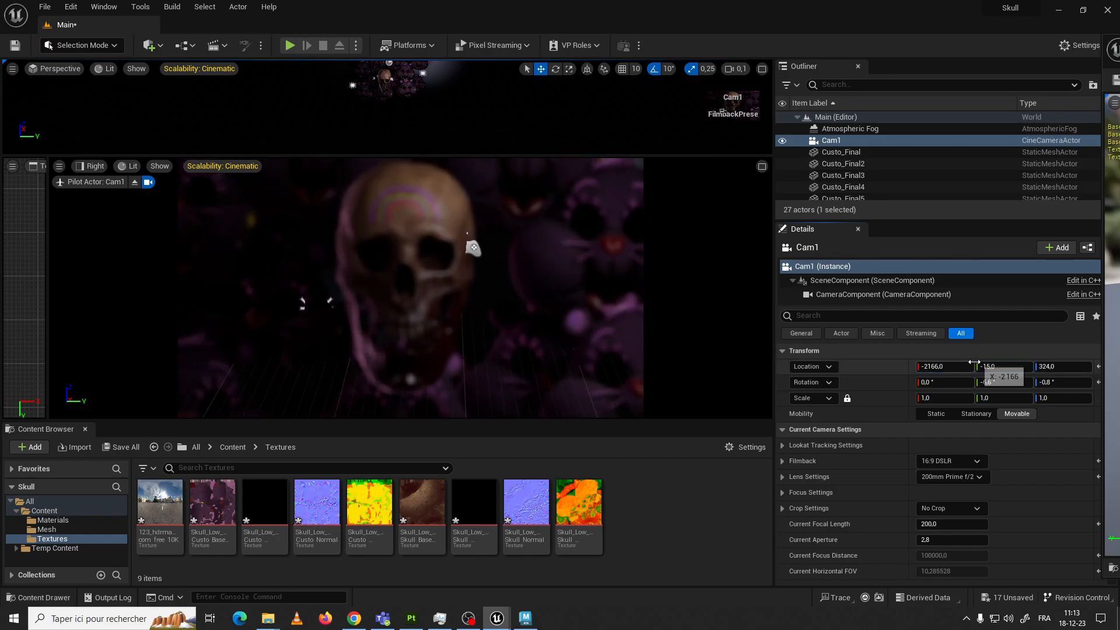
Set Cam1's focus method to Disable in its focus settings to remove the blur
{"action": "scroll", "coordinate": [960, 484], "scroll_direction": "down", "scroll_amount": 8}
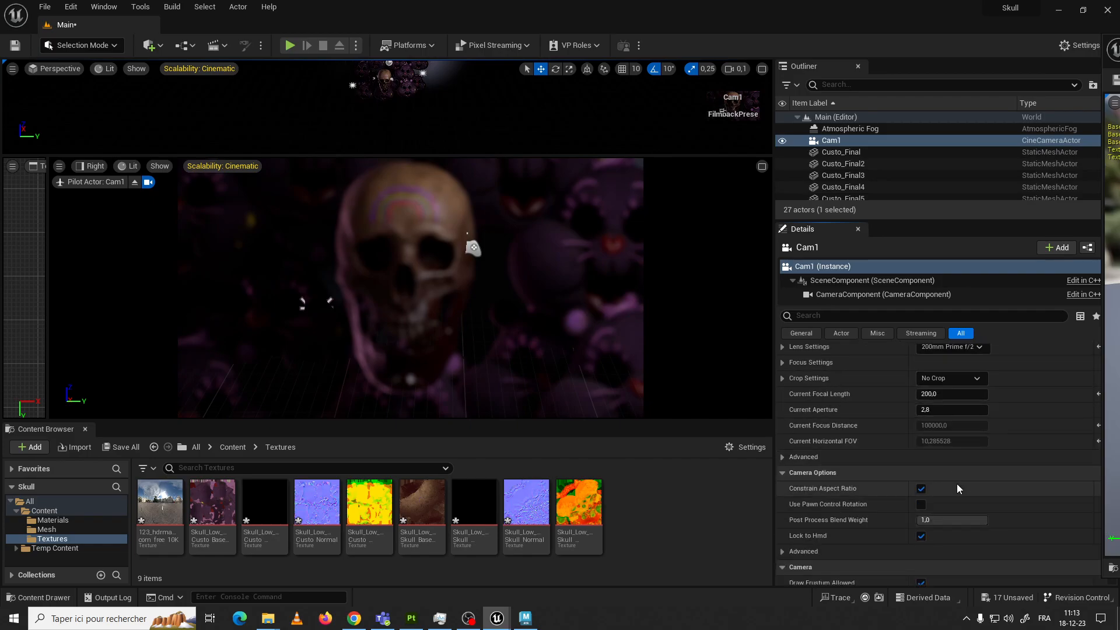
{"action": "scroll", "coordinate": [796, 450], "scroll_direction": "up", "scroll_amount": 2}
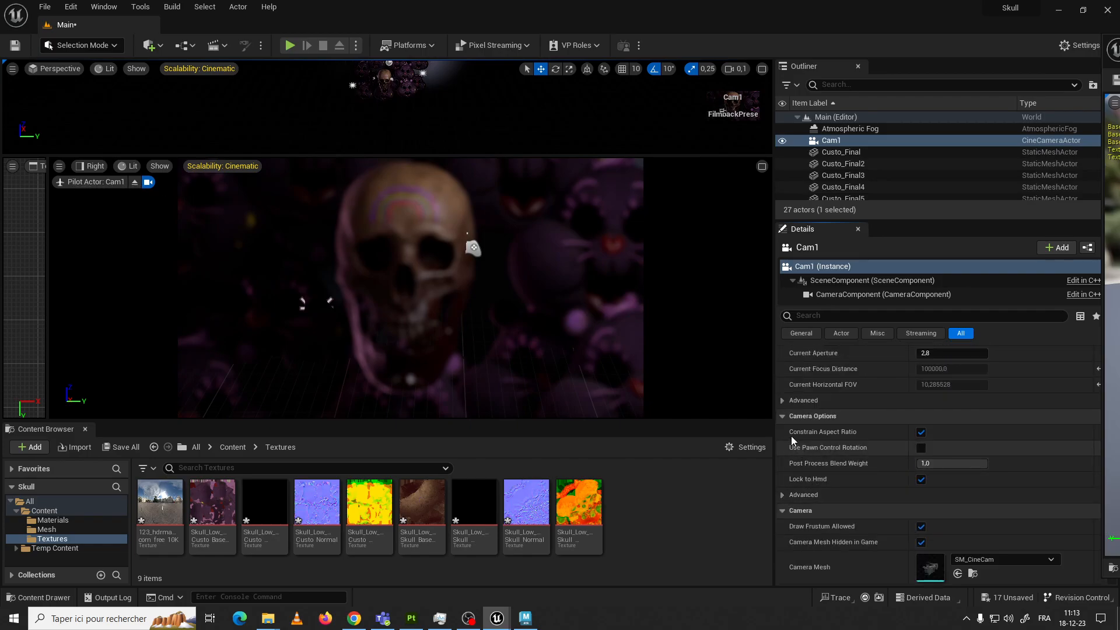
{"action": "left_click", "coordinate": [782, 400]}
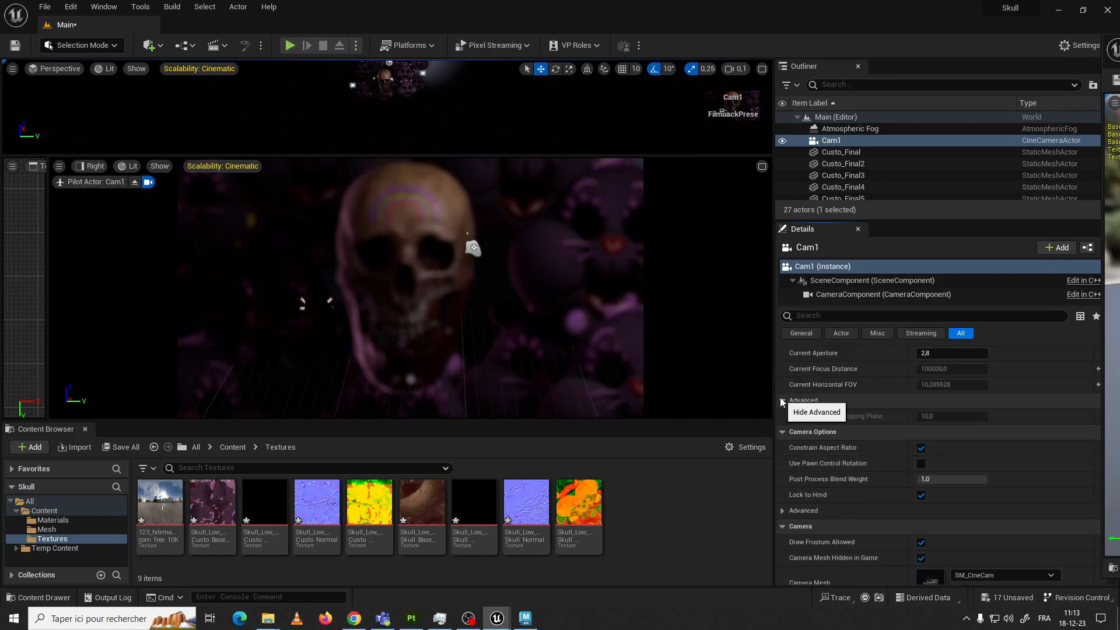
{"action": "left_click", "coordinate": [785, 510]}
{"action": "scroll", "coordinate": [835, 456], "scroll_direction": "up", "scroll_amount": 1}
{"action": "scroll", "coordinate": [835, 456], "scroll_direction": "up", "scroll_amount": 2}
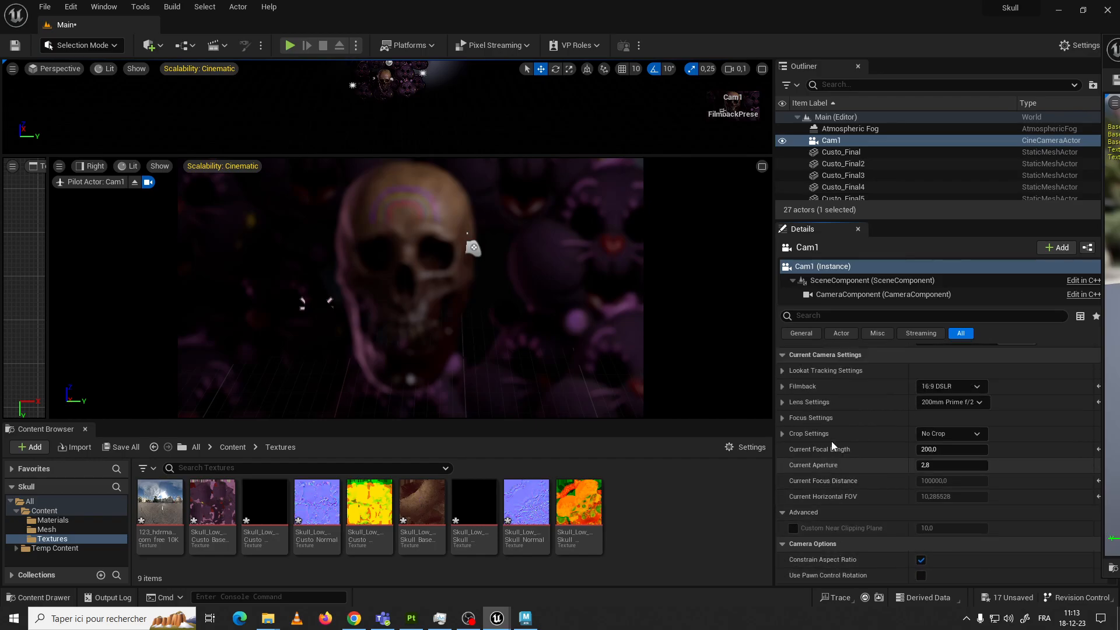
{"action": "scroll", "coordinate": [813, 460], "scroll_direction": "up", "scroll_amount": 3}
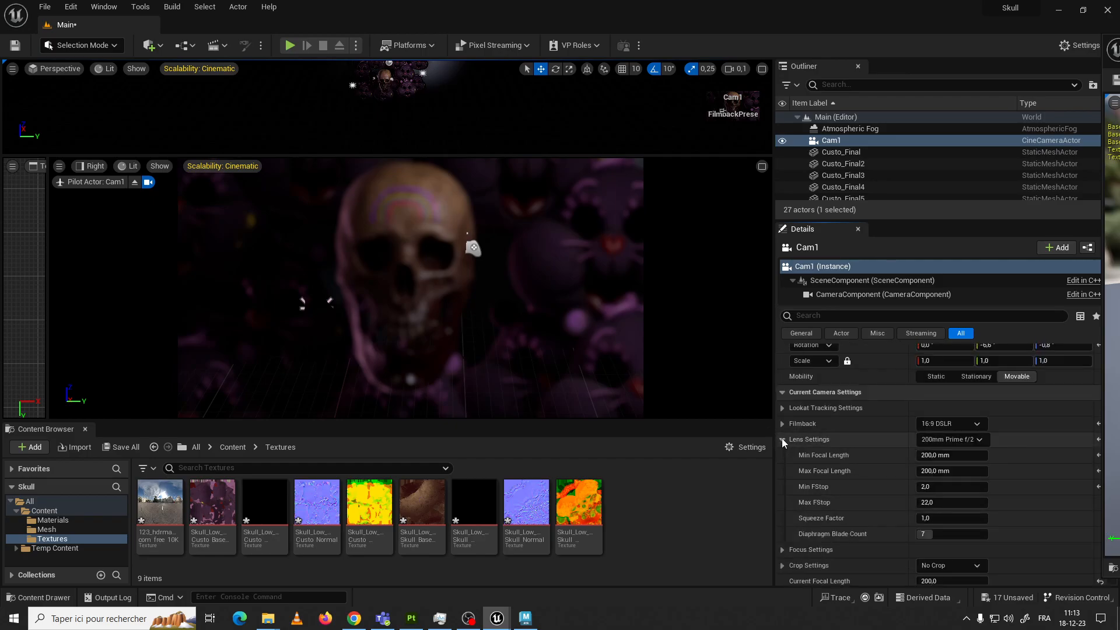
{"action": "left_click", "coordinate": [782, 455]}
{"action": "scroll", "coordinate": [907, 467], "scroll_direction": "down", "scroll_amount": 1}
{"action": "left_click", "coordinate": [946, 435]}
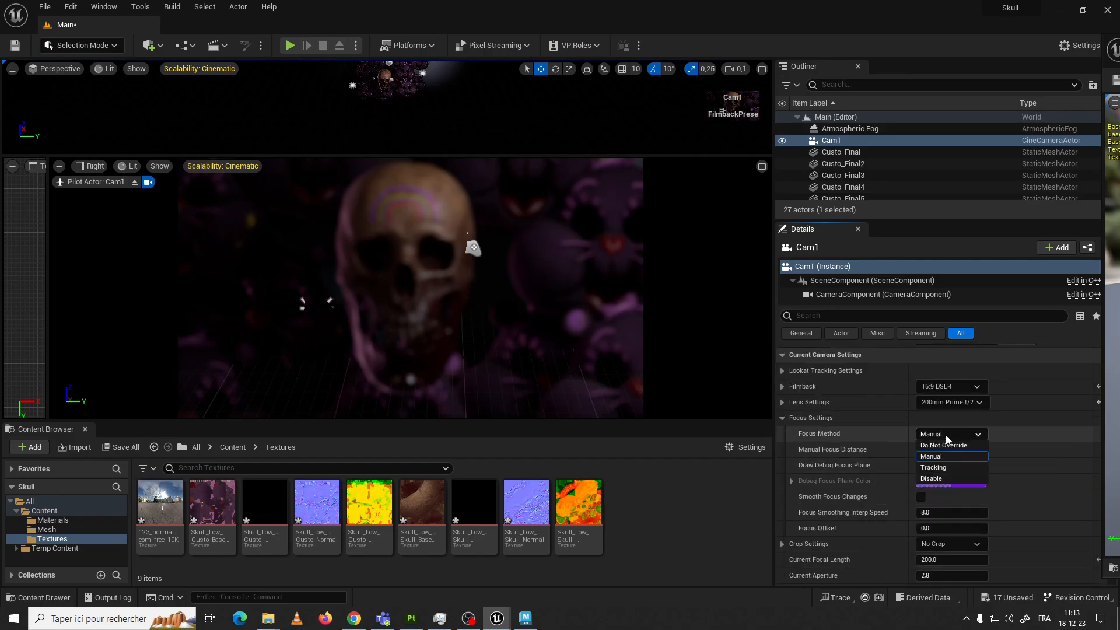
{"action": "left_click", "coordinate": [939, 477]}
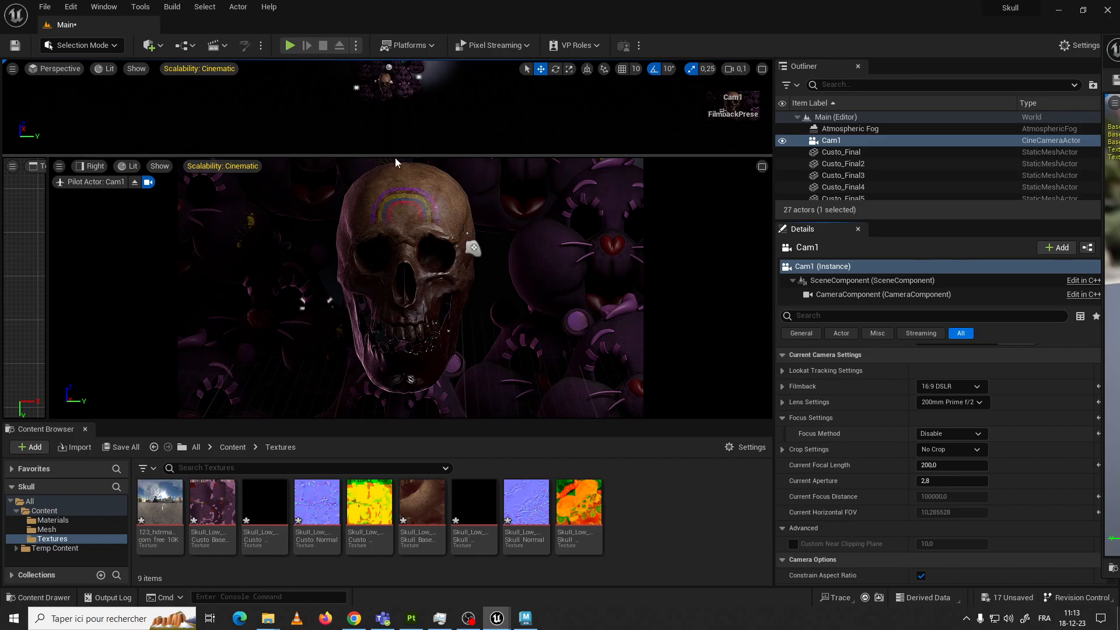
Widen the skull framing by setting Cam1's location to X -2683, Y -2, Z 378
{"action": "scroll", "coordinate": [826, 175], "scroll_direction": "down", "scroll_amount": 2}
{"action": "scroll", "coordinate": [992, 379], "scroll_direction": "up", "scroll_amount": 3}
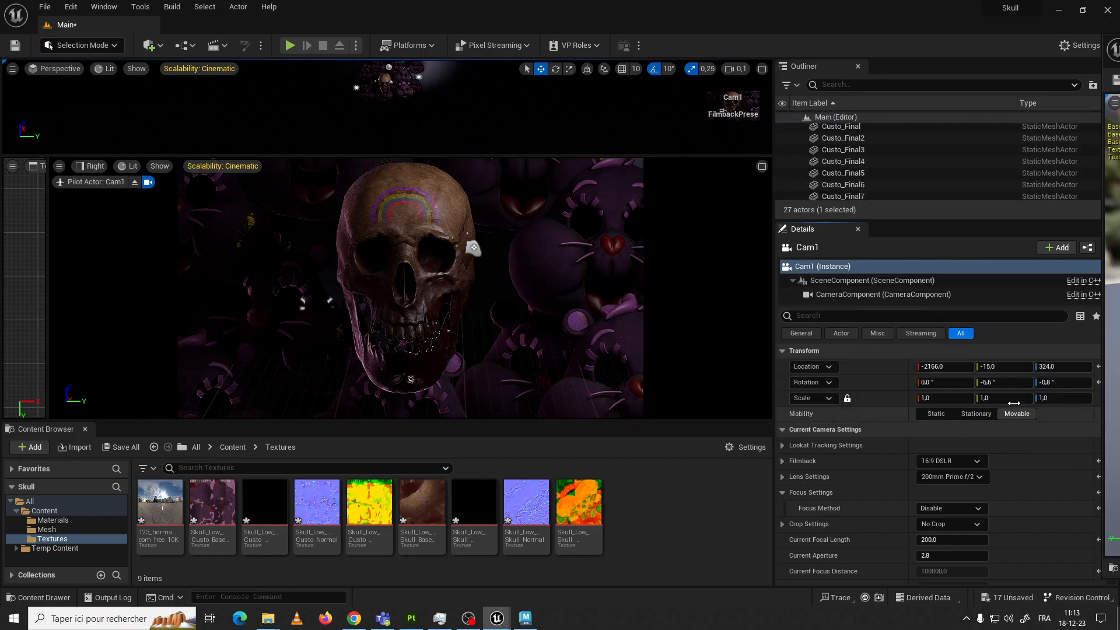
{"action": "mouse_move", "coordinate": [1057, 367]}
{"action": "left_mouse_down"}
{"action": "mouse_move", "coordinate": [1079, 366]}
{"action": "mouse_move", "coordinate": [1065, 367]}
{"action": "left_mouse_up"}
{"action": "left_click_drag", "start_coordinate": [929, 366], "coordinate": [627, 366]}
{"action": "left_click_drag", "start_coordinate": [999, 366], "coordinate": [1075, 367]}
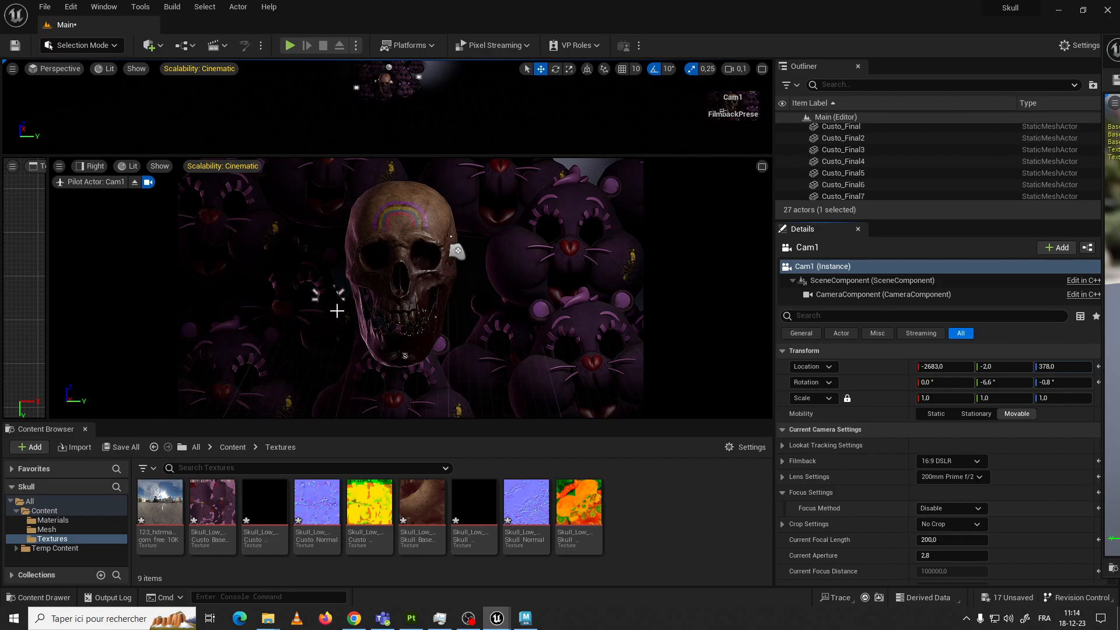
Shift the dark bear beside the skull, Custo_Final8, to about X 146, Y -162, Z 30
{"action": "left_click", "coordinate": [338, 311]}
{"action": "mouse_move", "coordinate": [285, 300]}
{"action": "left_mouse_down"}
{"action": "mouse_move", "coordinate": [325, 295]}
{"action": "mouse_move", "coordinate": [290, 300]}
{"action": "mouse_move", "coordinate": [348, 310]}
{"action": "mouse_move", "coordinate": [298, 305]}
{"action": "left_mouse_up"}
{"action": "mouse_move", "coordinate": [302, 304]}
{"action": "left_mouse_down"}
{"action": "mouse_move", "coordinate": [347, 316]}
{"action": "mouse_move", "coordinate": [298, 304]}
{"action": "left_mouse_up"}
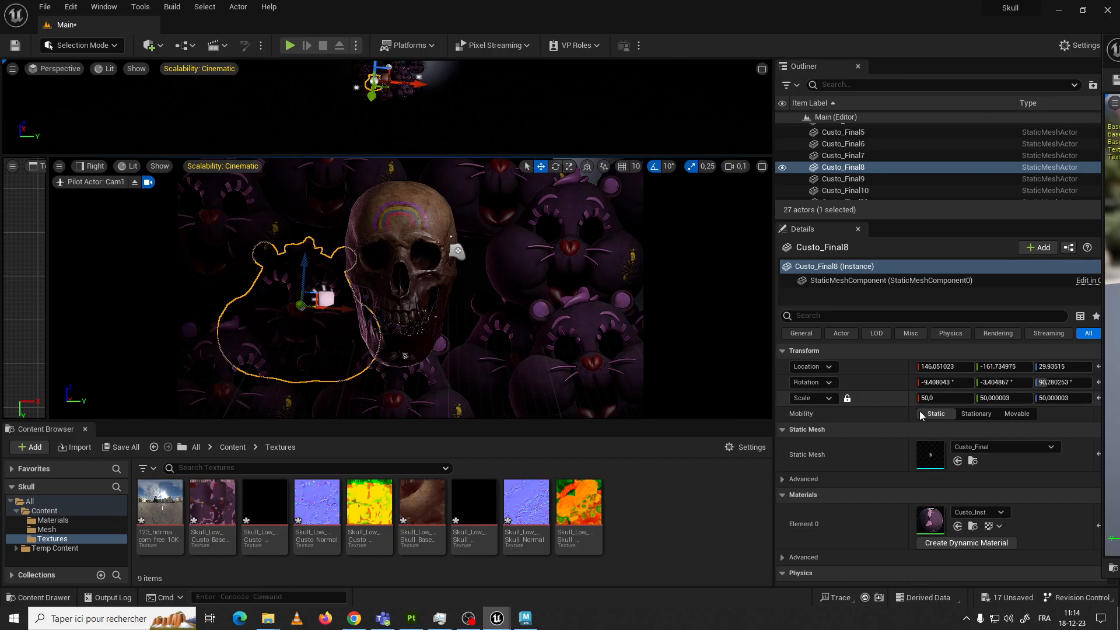
{"action": "scroll", "coordinate": [875, 167], "scroll_direction": "up", "scroll_amount": 3}
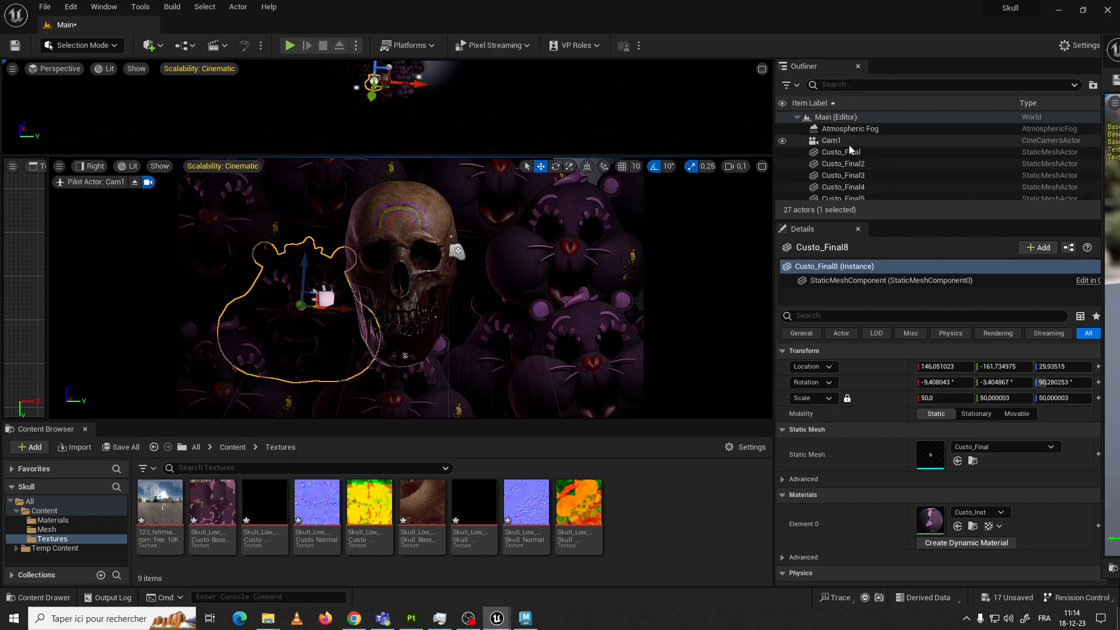
{"action": "left_click", "coordinate": [831, 141]}
{"action": "left_click", "coordinate": [965, 478]}
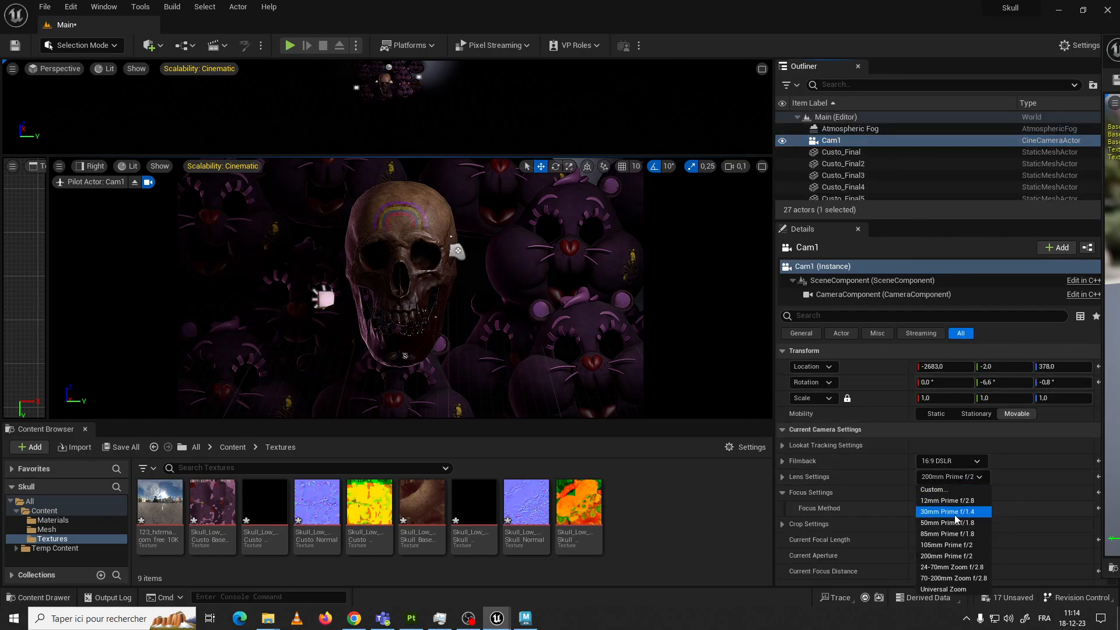
{"action": "left_click", "coordinate": [954, 513]}
{"action": "left_click", "coordinate": [640, 351]}
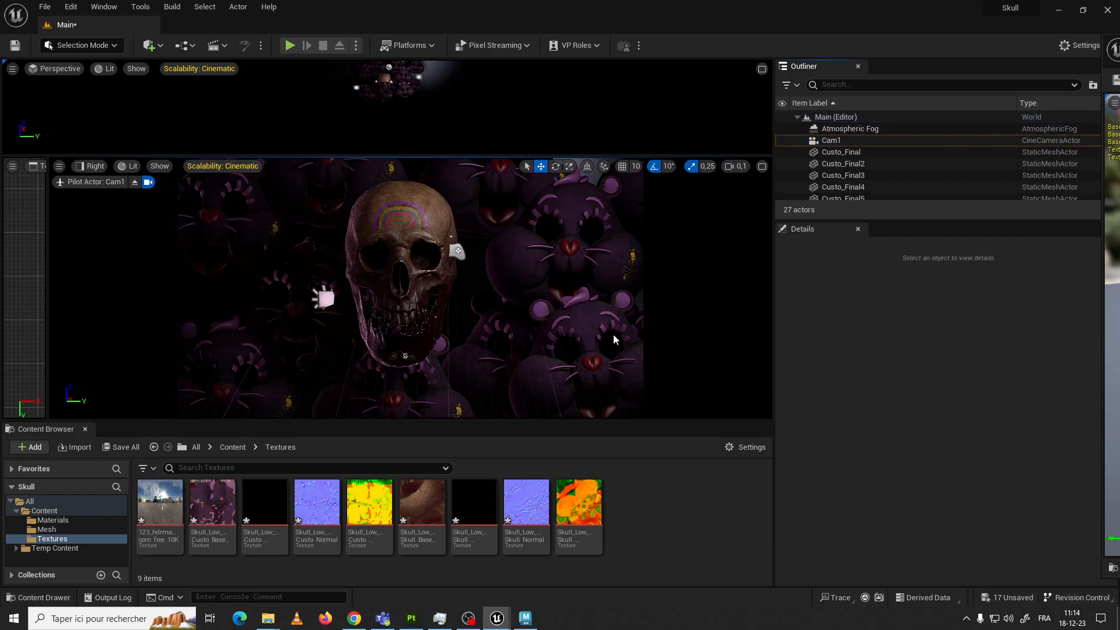
{"action": "left_click", "coordinate": [843, 140]}
{"action": "left_click", "coordinate": [955, 476]}
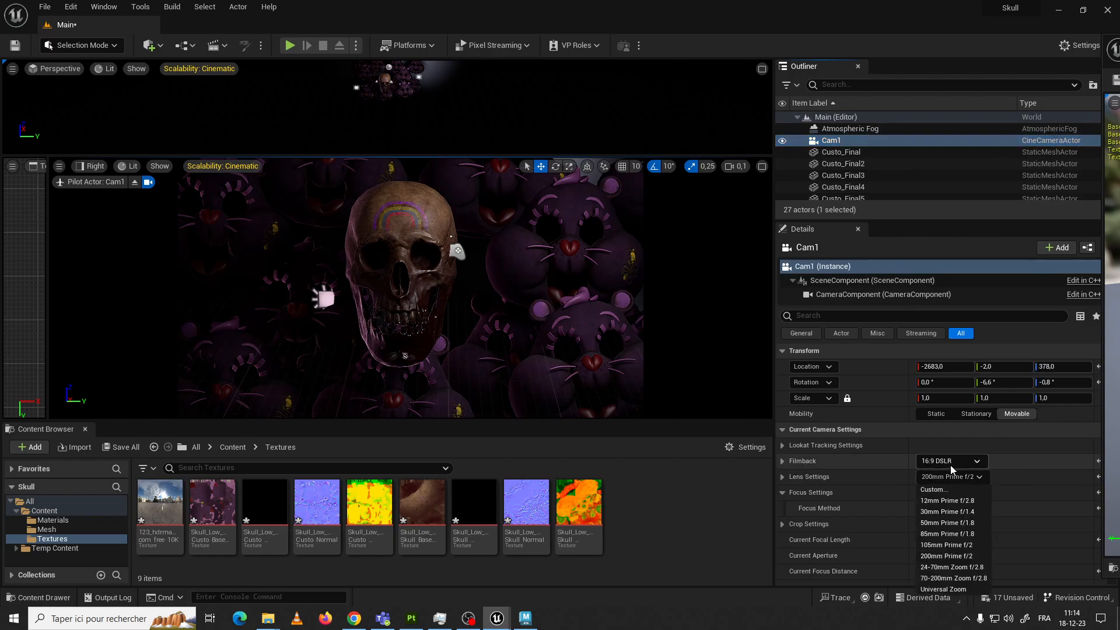
{"action": "left_click", "coordinate": [936, 503]}
{"action": "left_click", "coordinate": [501, 115]}
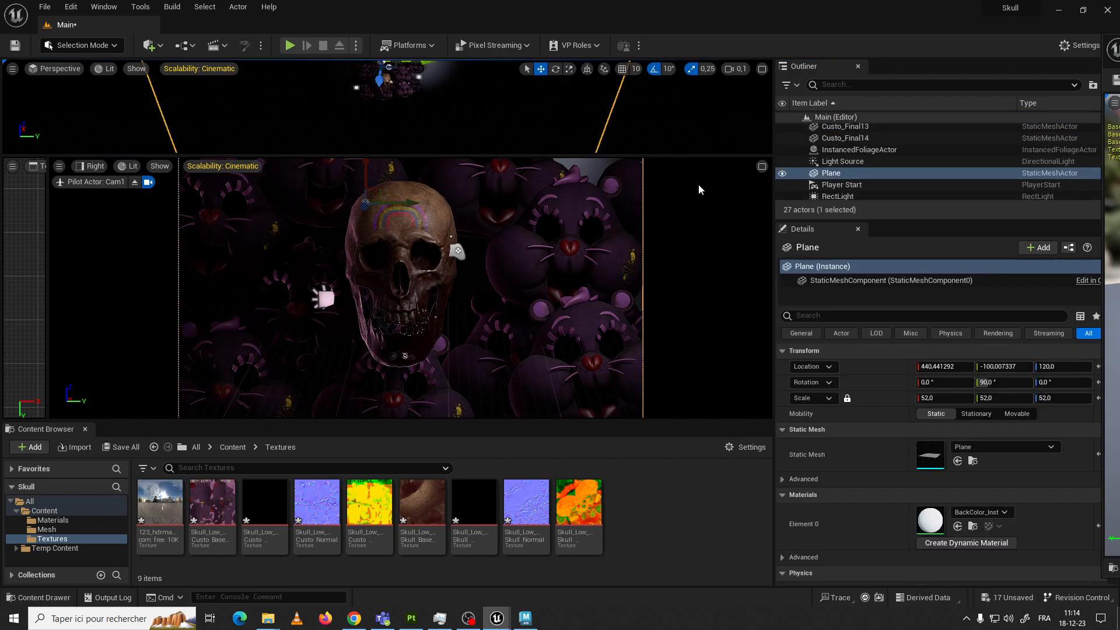
{"action": "scroll", "coordinate": [845, 158], "scroll_direction": "up", "scroll_amount": 3}
{"action": "scroll", "coordinate": [845, 158], "scroll_direction": "up", "scroll_amount": 3}
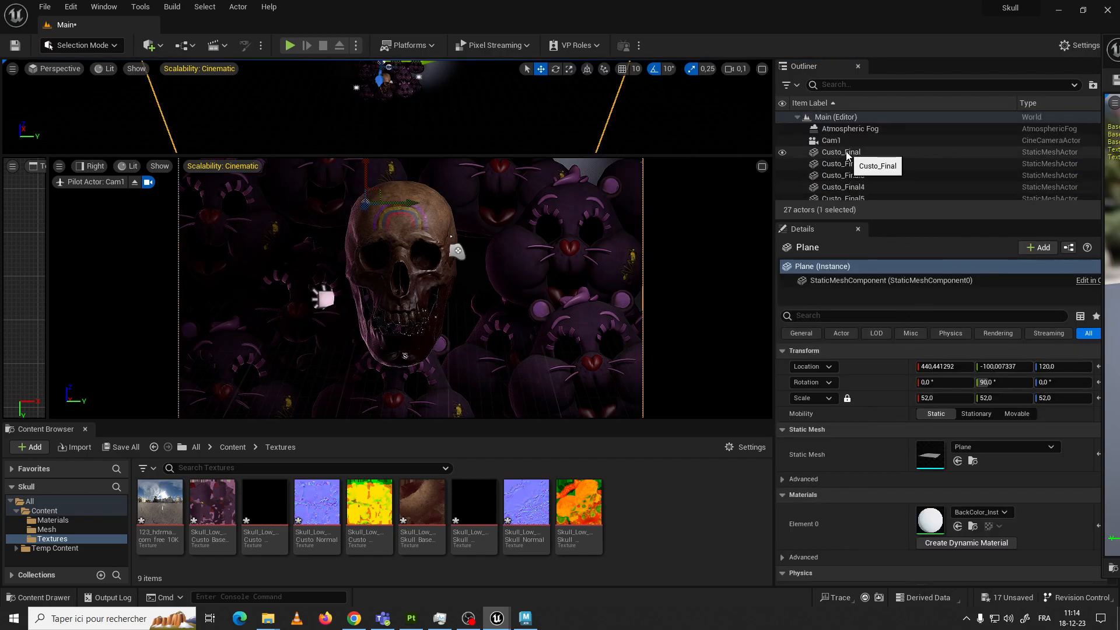
Set Cam1's lens to 12mm Prime f/2.8
{"action": "left_click", "coordinate": [847, 140]}
{"action": "left_click", "coordinate": [961, 477]}
{"action": "left_click", "coordinate": [949, 495]}
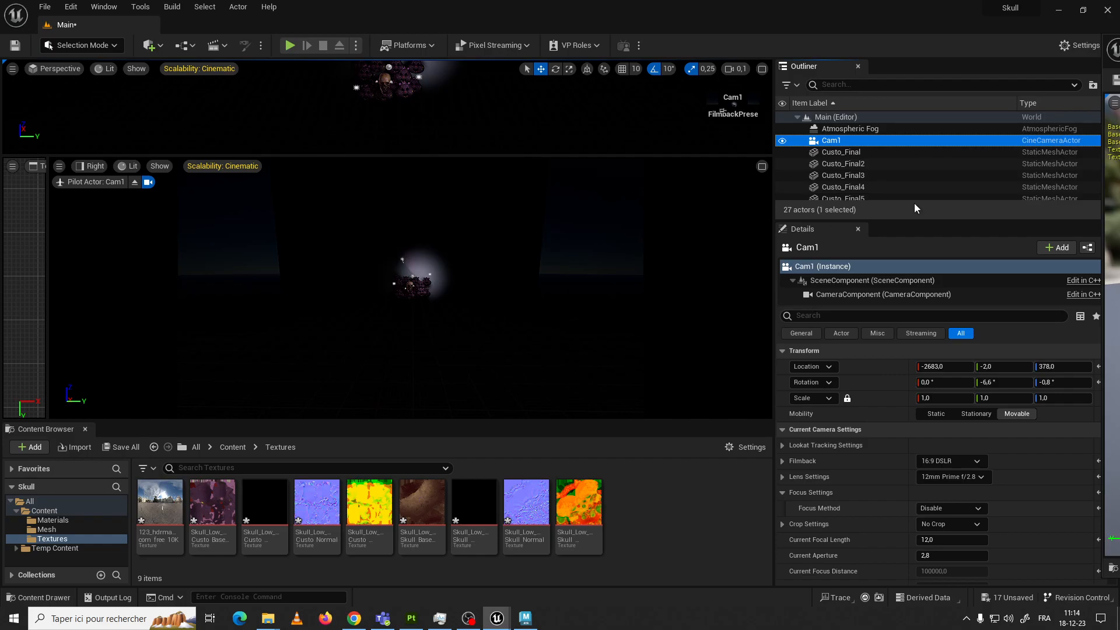
Bring Cam1 close to the skull by setting its location to X -166, Y -43, Z 55
{"action": "left_click_drag", "start_coordinate": [1063, 367], "coordinate": [1018, 366]}
{"action": "left_click_drag", "start_coordinate": [946, 366], "coordinate": [1030, 367]}
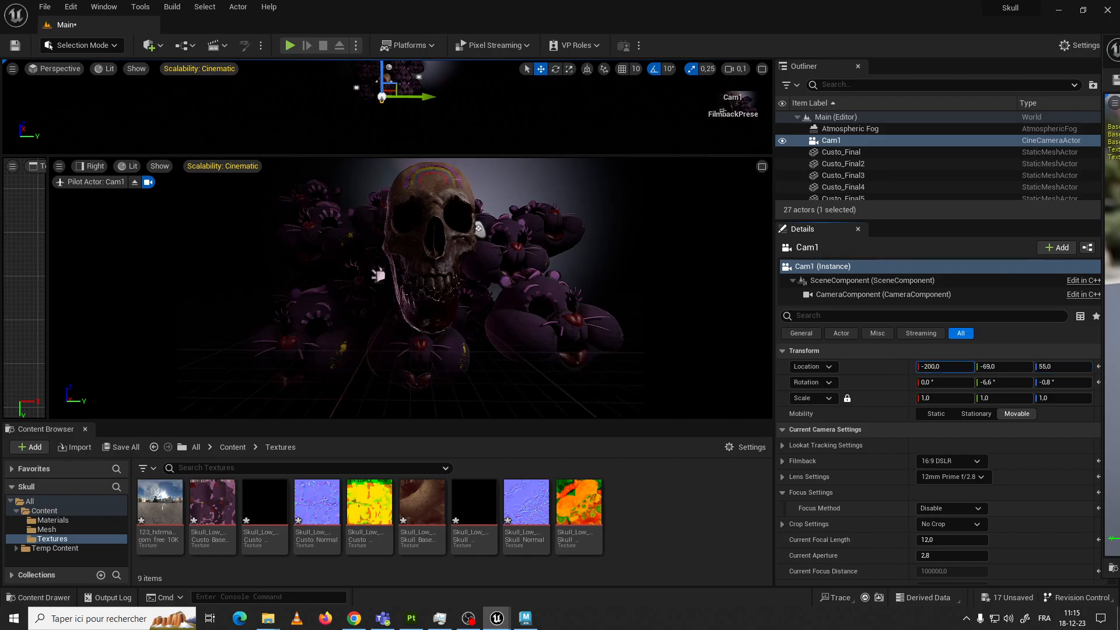
{"action": "left_click_drag", "start_coordinate": [945, 367], "coordinate": [969, 367]}
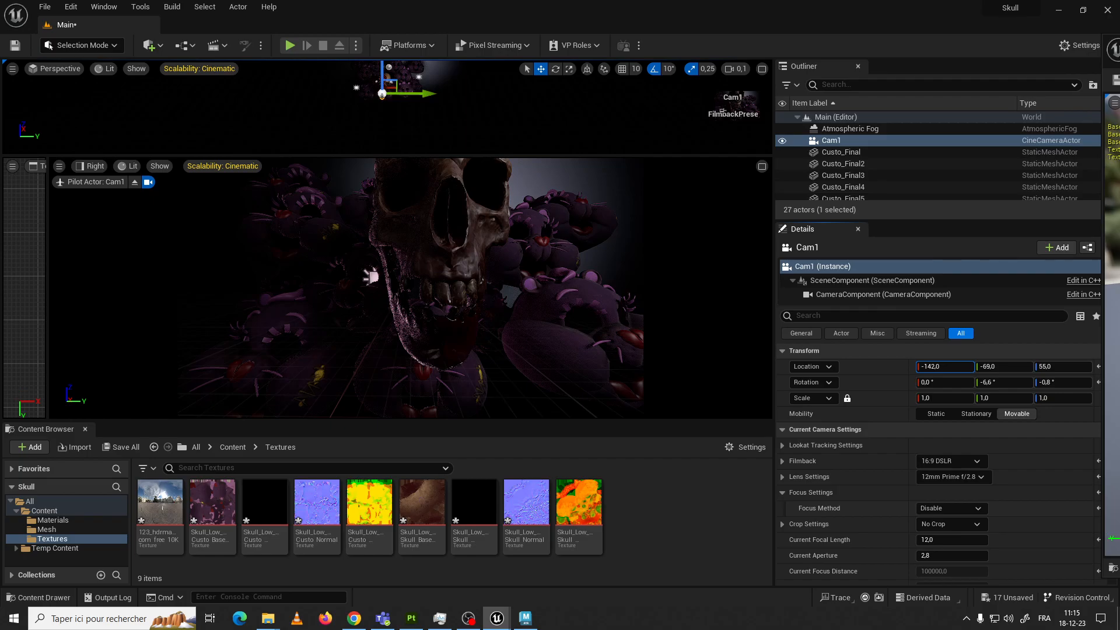
{"action": "left_click_drag", "start_coordinate": [945, 367], "coordinate": [931, 367]}
{"action": "left_click_drag", "start_coordinate": [1003, 367], "coordinate": [1019, 367]}
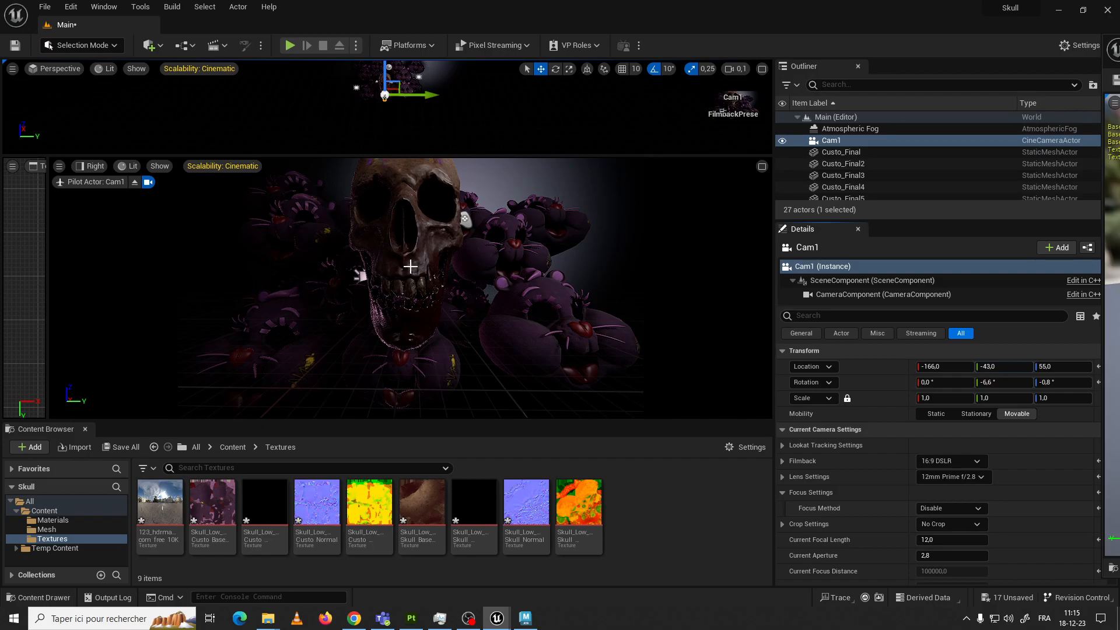
{"action": "left_click", "coordinate": [385, 76]}
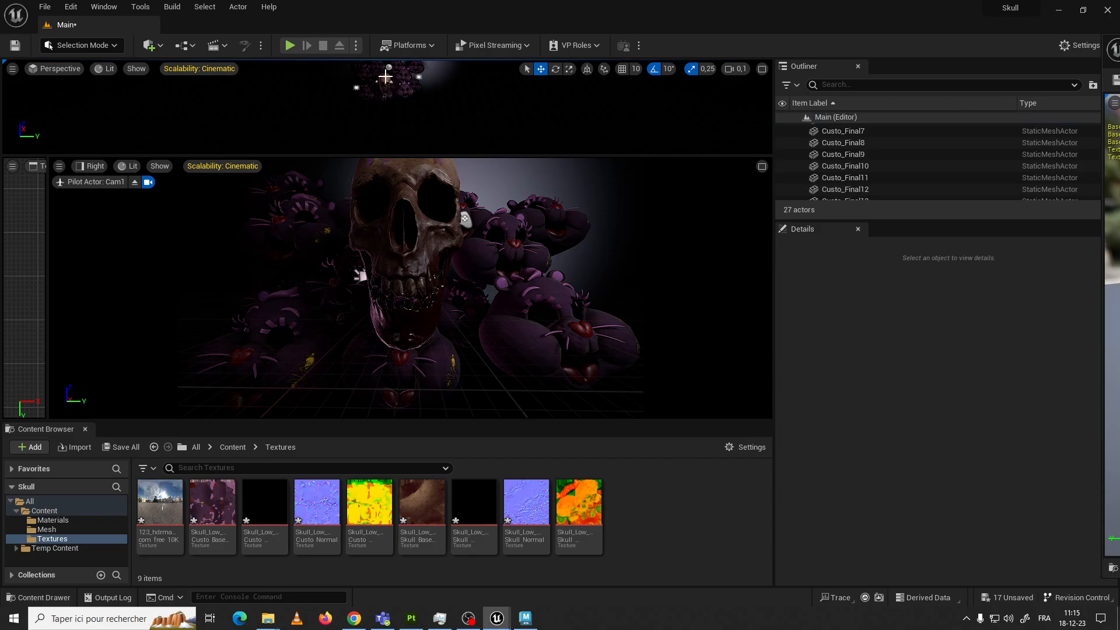
Set Cam1's lens to 85mm Prime f/1.8
{"action": "scroll", "coordinate": [852, 155], "scroll_direction": "up", "scroll_amount": 3}
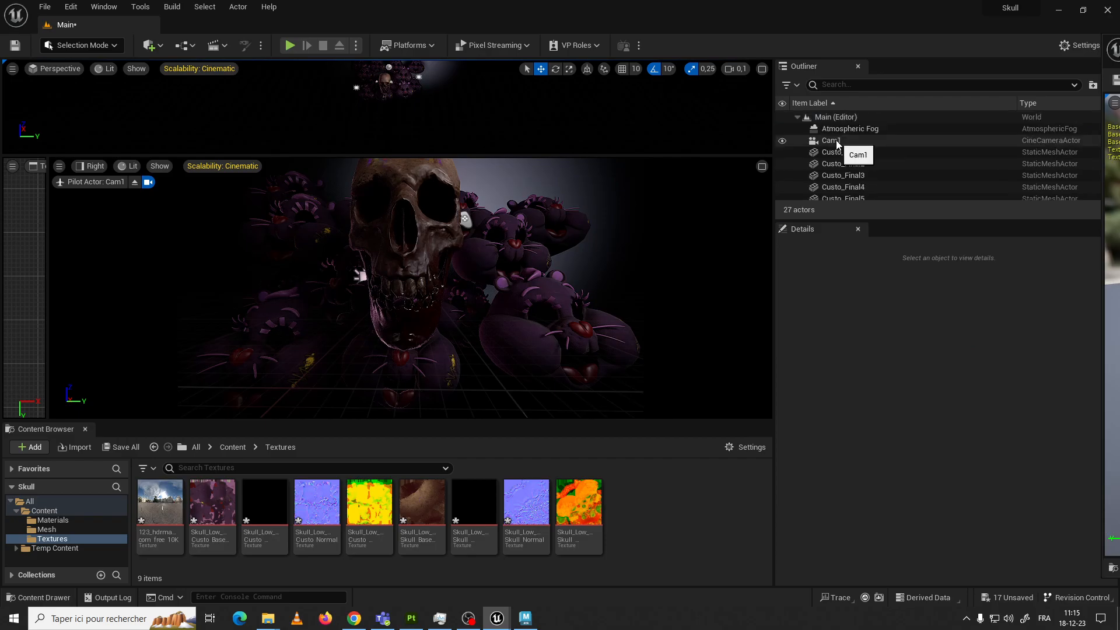
{"action": "left_click", "coordinate": [832, 140]}
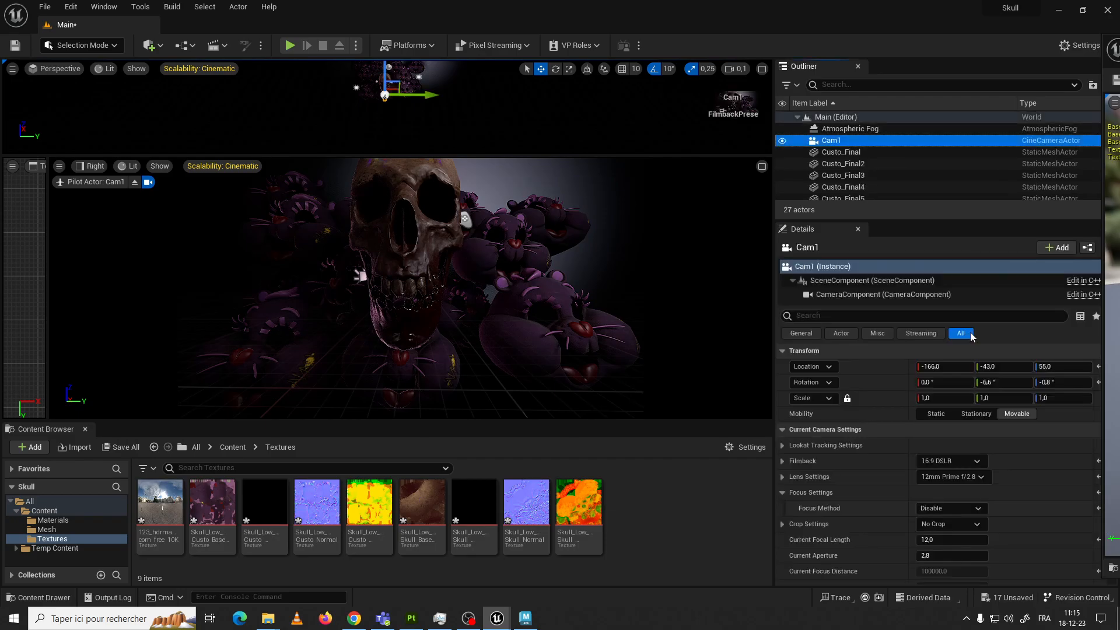
{"action": "left_click", "coordinate": [957, 476]}
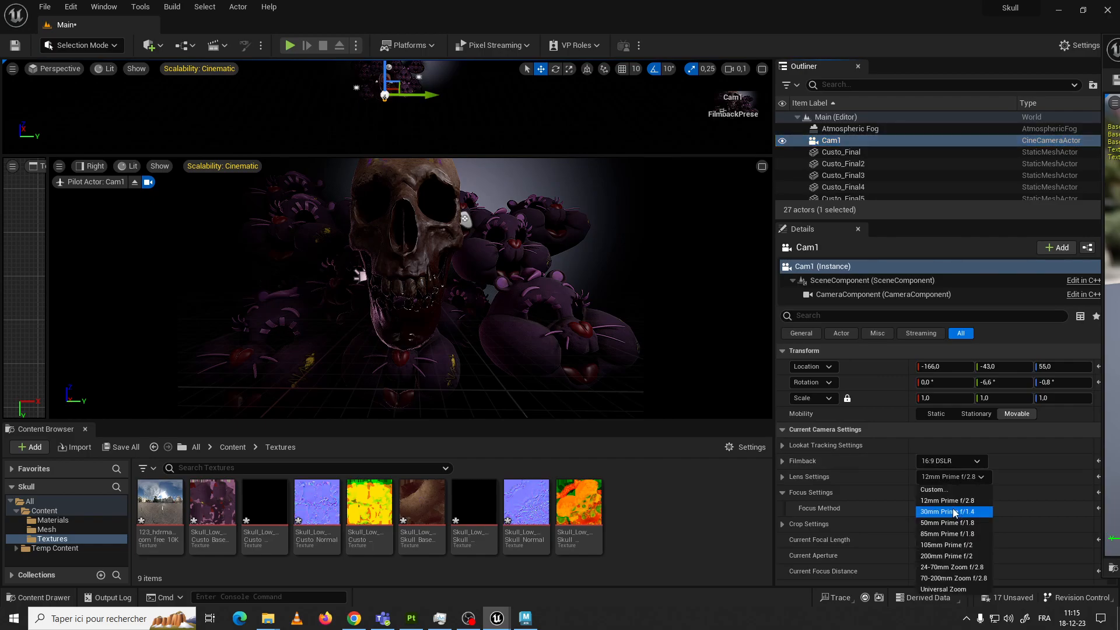
{"action": "left_click", "coordinate": [941, 535]}
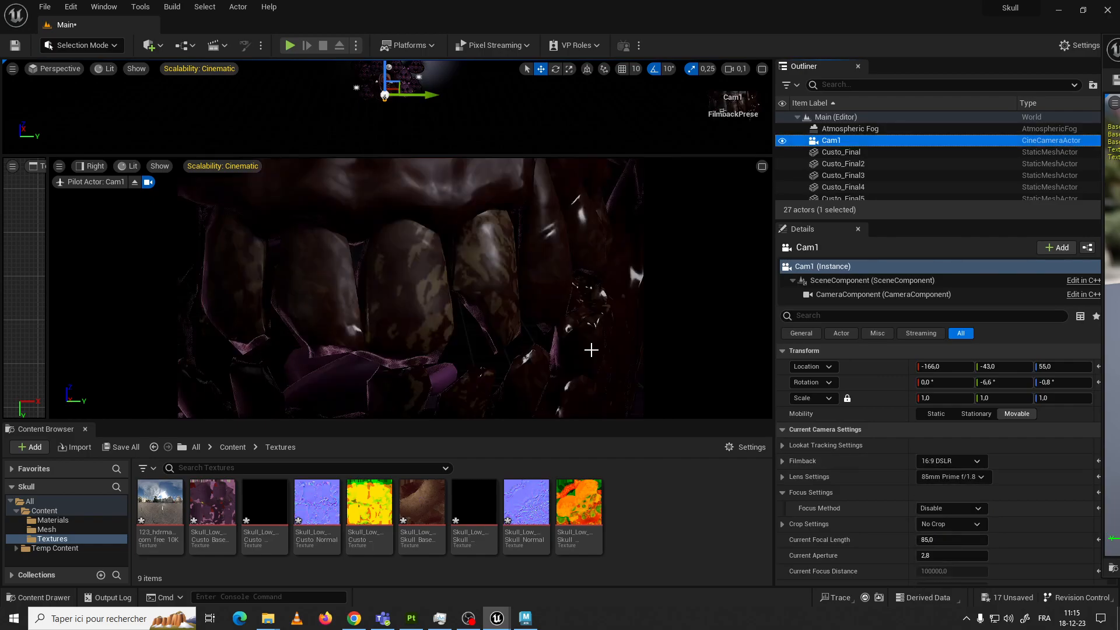
Pull Cam1 back and adjust its X, Y and Z location to frame the whole skull among the bears
{"action": "left_click_drag", "start_coordinate": [968, 366], "coordinate": [887, 366]}
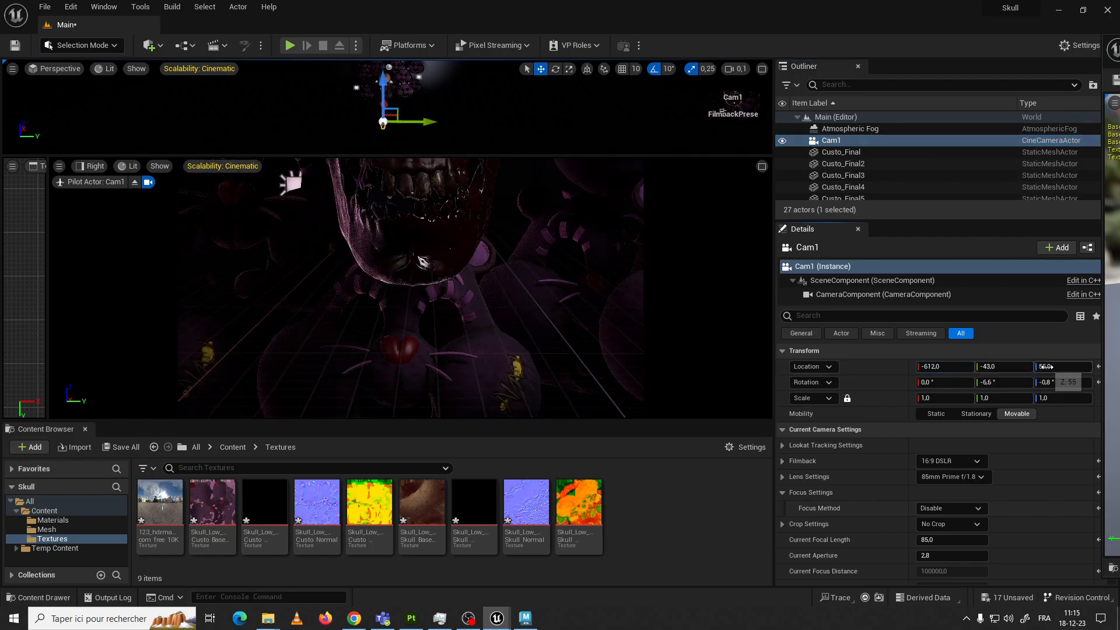
{"action": "left_click", "coordinate": [1023, 368]}
{"action": "left_click_drag", "start_coordinate": [1051, 367], "coordinate": [1108, 367]}
{"action": "left_click_drag", "start_coordinate": [962, 367], "coordinate": [763, 368]}
{"action": "left_click_drag", "start_coordinate": [1001, 369], "coordinate": [803, 367]}
{"action": "left_click_drag", "start_coordinate": [1051, 371], "coordinate": [1085, 372]}
Move the backdrop plane farther behind the bears, to an X location of about 456
{"action": "left_click", "coordinate": [603, 290]}
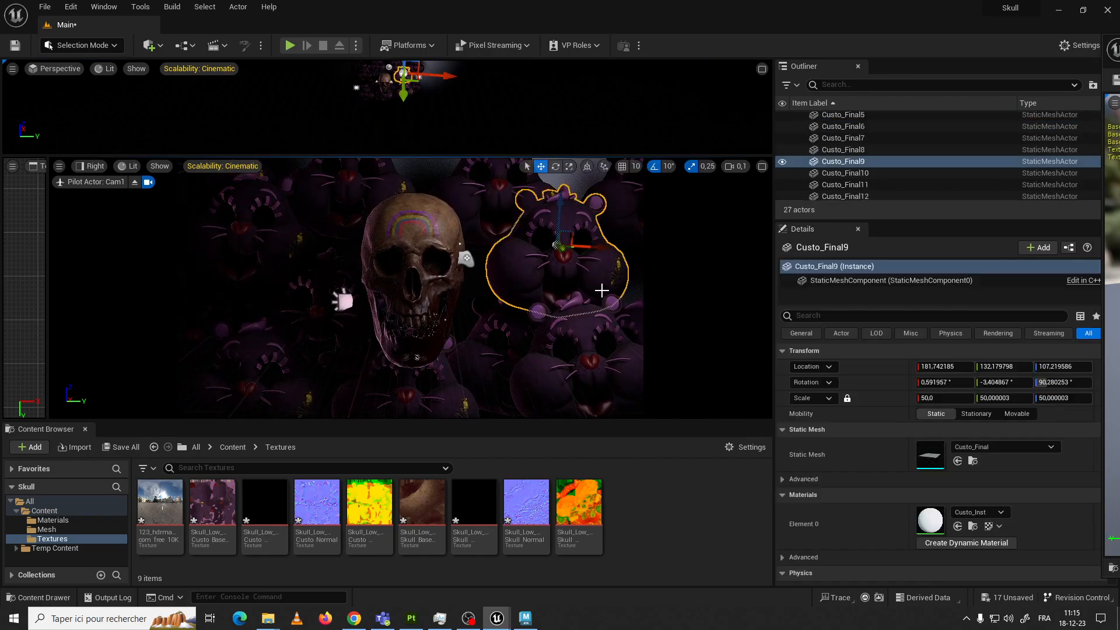
{"action": "left_click", "coordinate": [569, 185]}
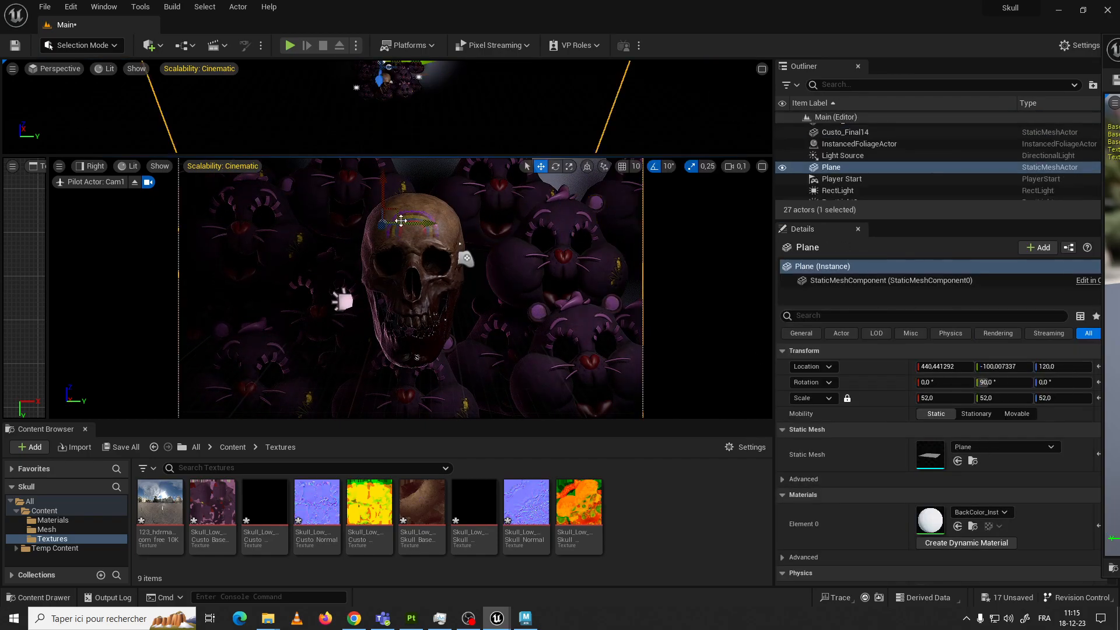
{"action": "left_click_drag", "start_coordinate": [383, 224], "coordinate": [506, 228]}
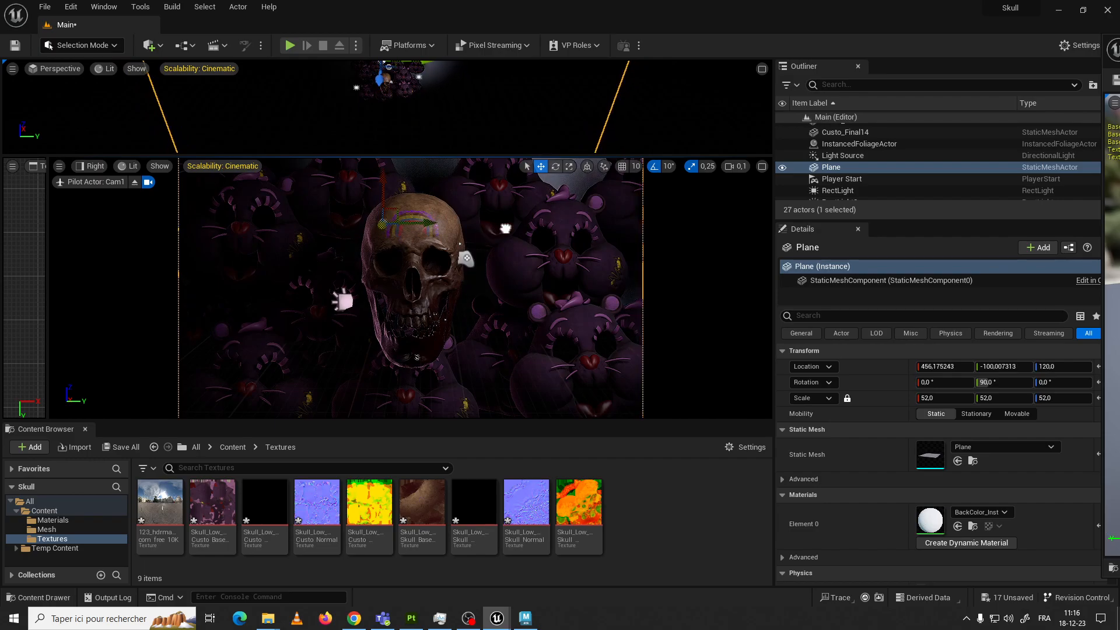
Duplicate the upper bear just right of the skull and place the copy above the skull, adjusting its X and Y location
{"action": "left_click", "coordinate": [462, 195]}
{"action": "left_click_drag", "start_coordinate": [489, 183], "coordinate": [434, 179], "text": "alt"}
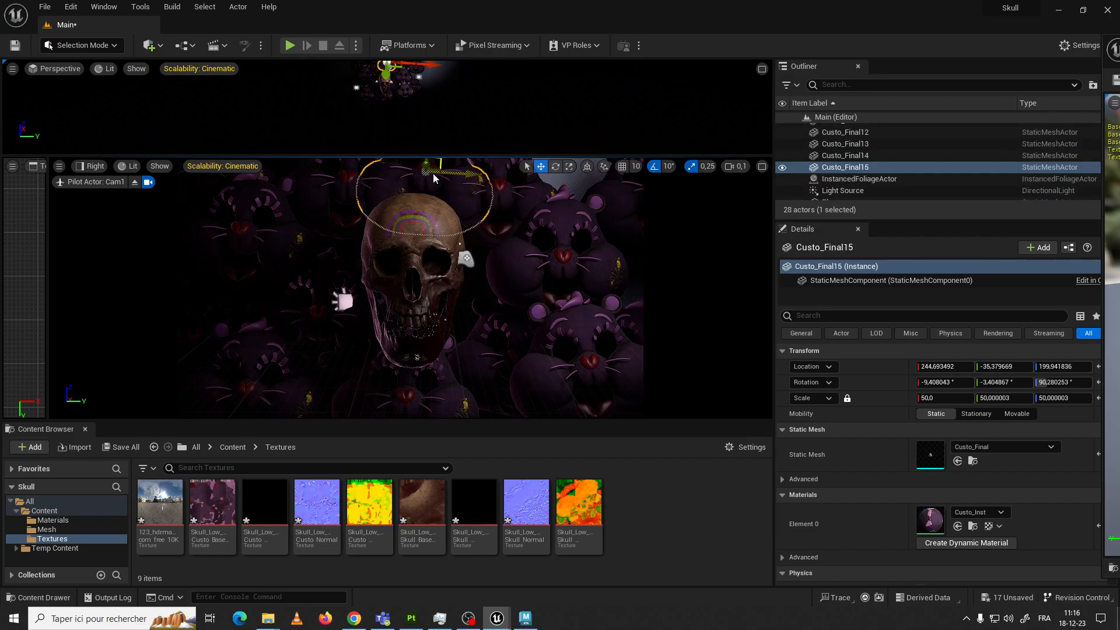
{"action": "left_click", "coordinate": [1004, 367]}
{"action": "type", "text": "-36"}
{"action": "key", "text": "Return"}
{"action": "left_click_drag", "start_coordinate": [1004, 367], "coordinate": [1008, 367]}
{"action": "mouse_move", "coordinate": [935, 367]}
{"action": "left_mouse_down"}
{"action": "mouse_move", "coordinate": [912, 367]}
{"action": "mouse_move", "coordinate": [956, 367]}
{"action": "mouse_move", "coordinate": [947, 367]}
{"action": "left_mouse_up"}
Duplicate Custo_Final12 toward the upper-right corner of the shot and set the copy's location to X 336, Y 168, Z 204
{"action": "left_click", "coordinate": [531, 194]}
{"action": "left_click", "coordinate": [531, 195]}
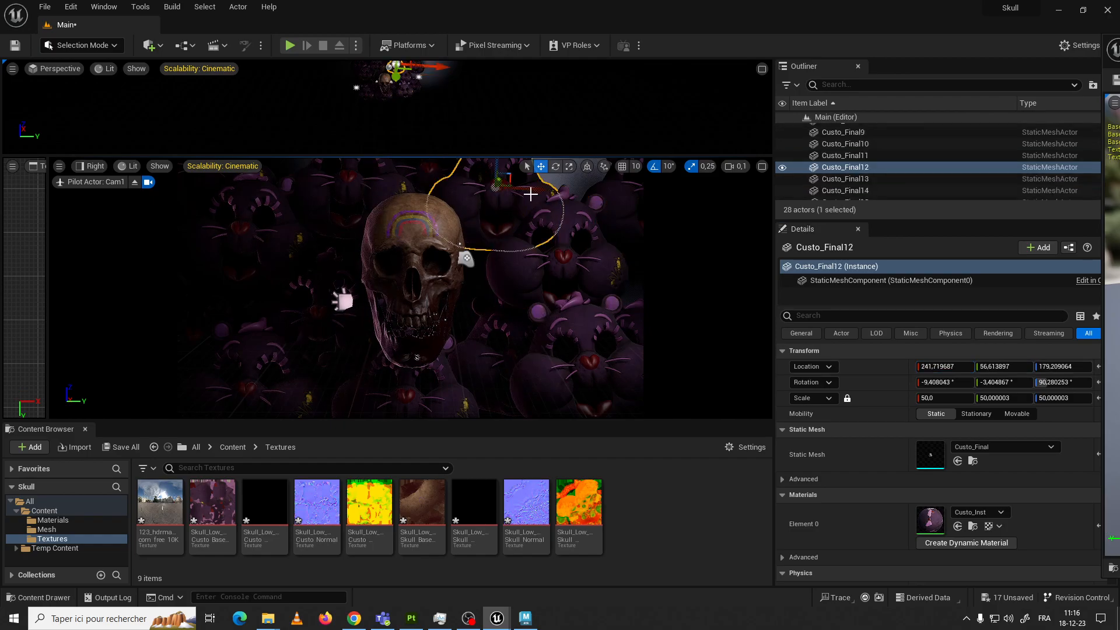
{"action": "left_click_drag", "start_coordinate": [535, 189], "coordinate": [614, 190], "text": "alt"}
{"action": "left_click_drag", "start_coordinate": [943, 367], "coordinate": [997, 367]}
{"action": "left_click", "coordinate": [1003, 367]}
{"action": "type", "text": "142"}
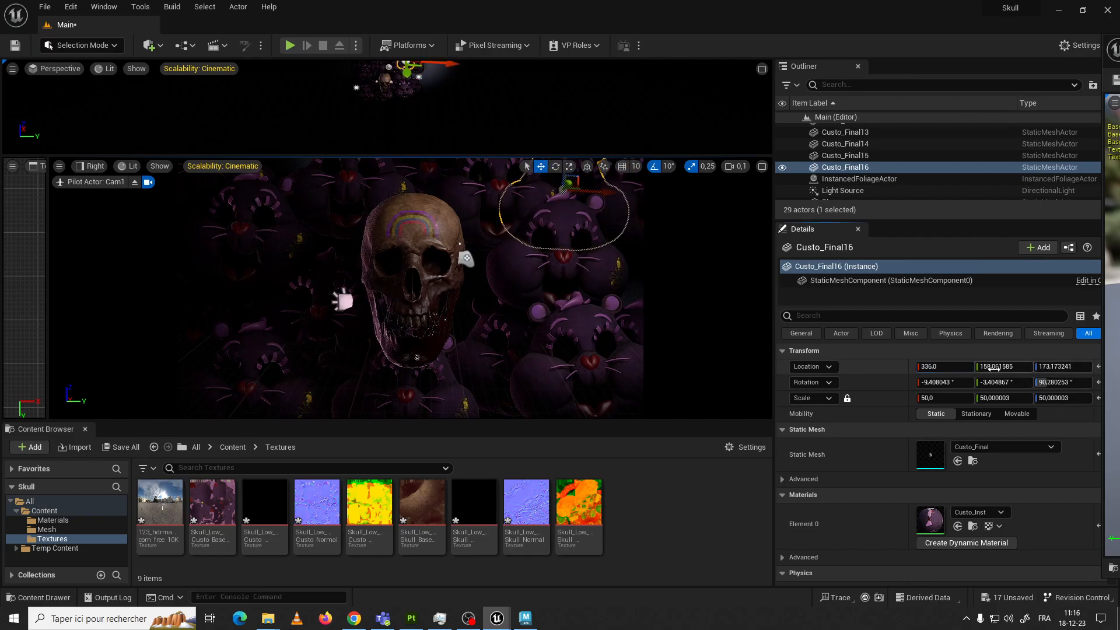
{"action": "key", "text": "Return"}
{"action": "type", "text": "168"}
{"action": "key", "text": "Tab"}
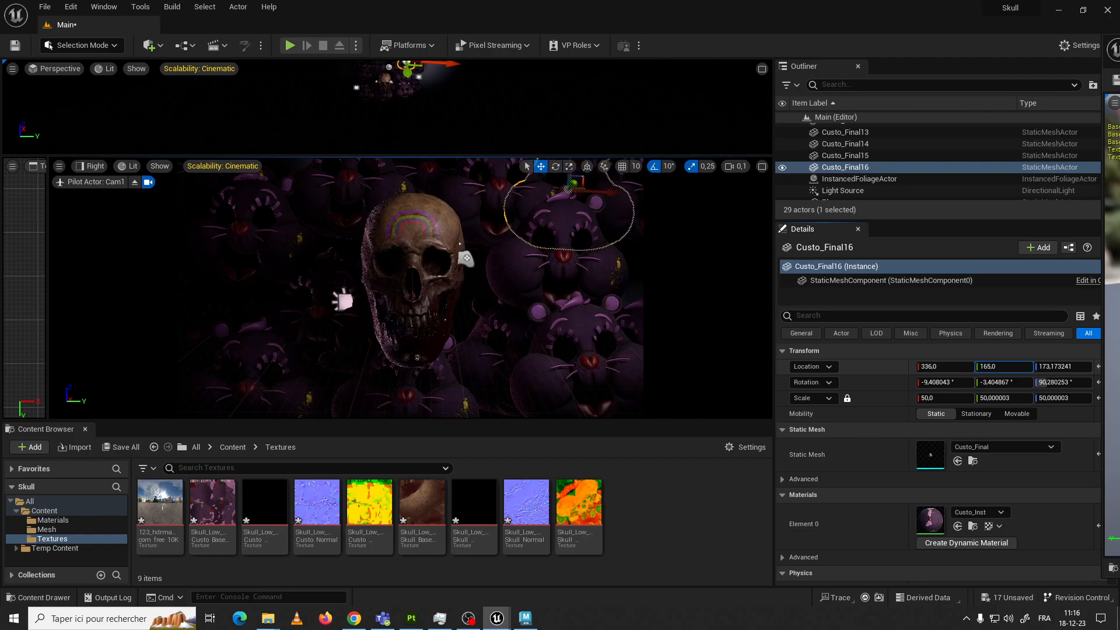
{"action": "type", "text": "168"}
{"action": "key", "text": "Return"}
{"action": "left_click_drag", "start_coordinate": [1048, 366], "coordinate": [1083, 366]}
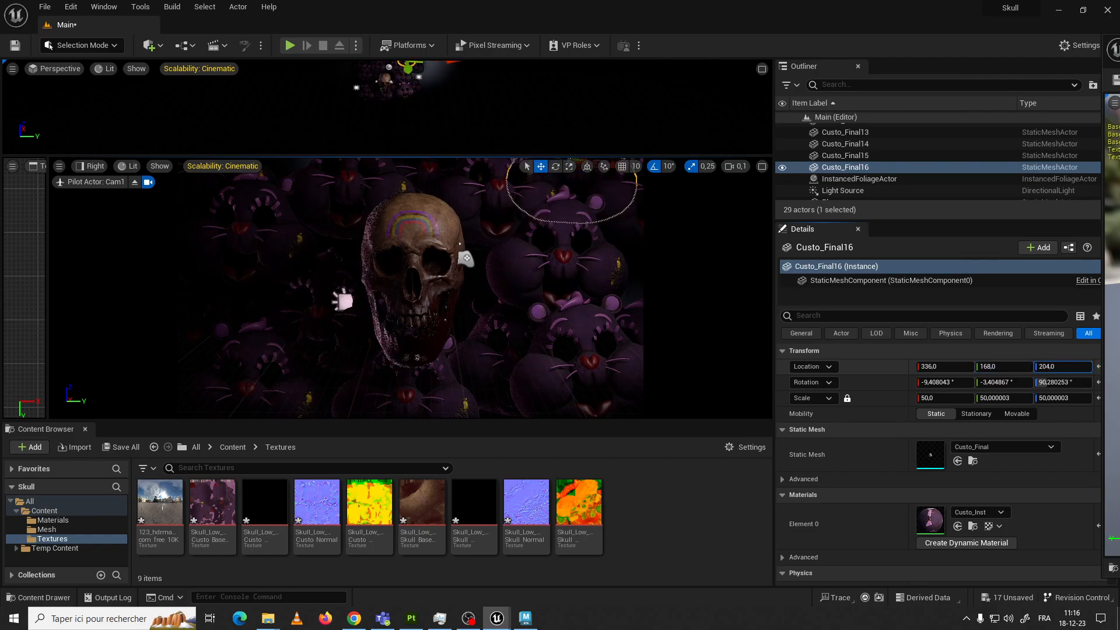
Duplicate the large bear right of the skull toward the jaw and adjust the bears' placement on that side along X and Y
{"action": "left_click", "coordinate": [618, 273]}
{"action": "left_click_drag", "start_coordinate": [603, 249], "coordinate": [494, 251]}
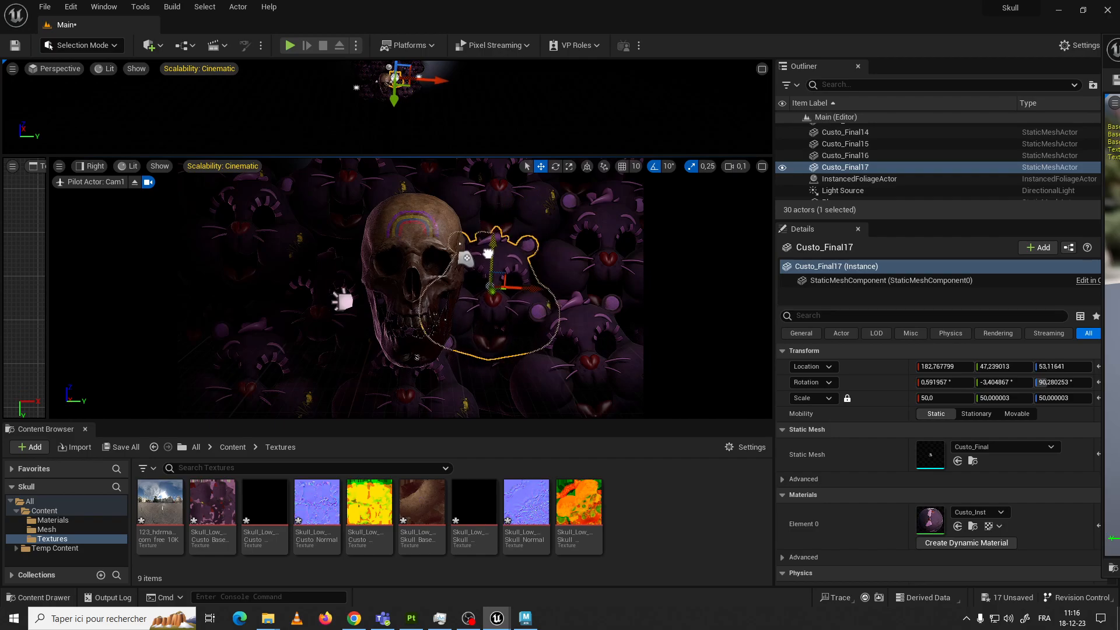
{"action": "left_click_drag", "start_coordinate": [1001, 368], "coordinate": [1055, 366]}
{"action": "left_click_drag", "start_coordinate": [963, 368], "coordinate": [1046, 368]}
Raise the bear left of the skull and shift the bear below the skull to about X 147, Y -129, Z -64
{"action": "left_click", "coordinate": [272, 324]}
{"action": "left_click_drag", "start_coordinate": [339, 266], "coordinate": [329, 240]}
{"action": "left_click", "coordinate": [302, 360]}
{"action": "mouse_move", "coordinate": [294, 380]}
{"action": "left_mouse_down"}
{"action": "mouse_move", "coordinate": [370, 380]}
{"action": "mouse_move", "coordinate": [298, 381]}
{"action": "left_mouse_up"}
{"action": "left_click", "coordinate": [434, 387]}
{"action": "left_click_drag", "start_coordinate": [439, 387], "coordinate": [388, 383]}
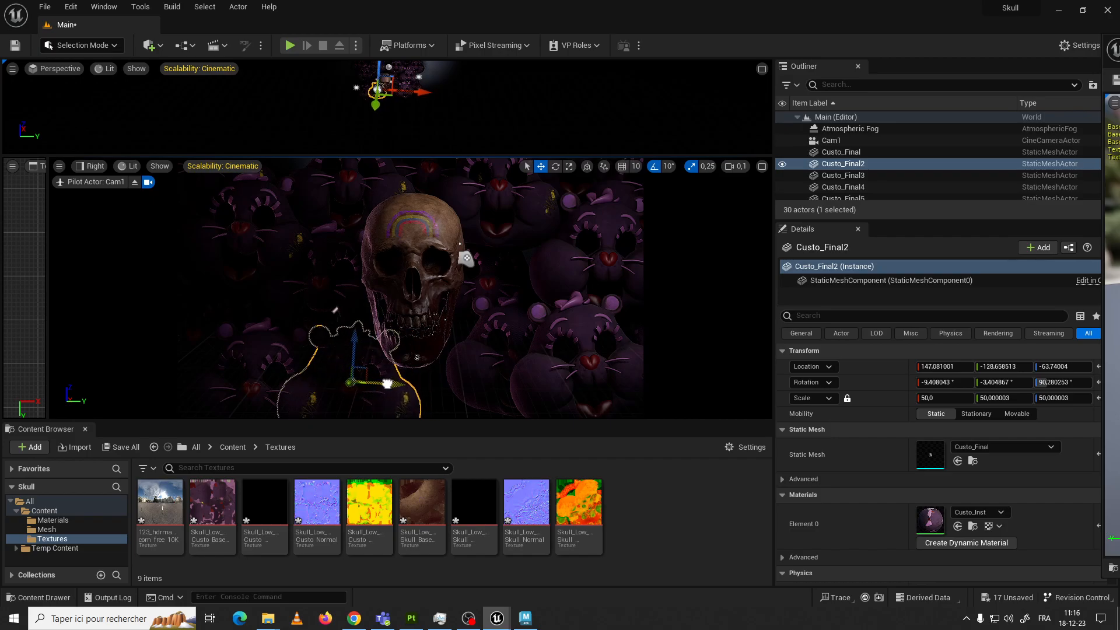
Duplicate the bear below the skull to the jaw's lower right, tilt the copy to about -13.3° in Y and nudge it into place
{"action": "left_click", "coordinate": [408, 393]}
{"action": "left_click", "coordinate": [414, 392]}
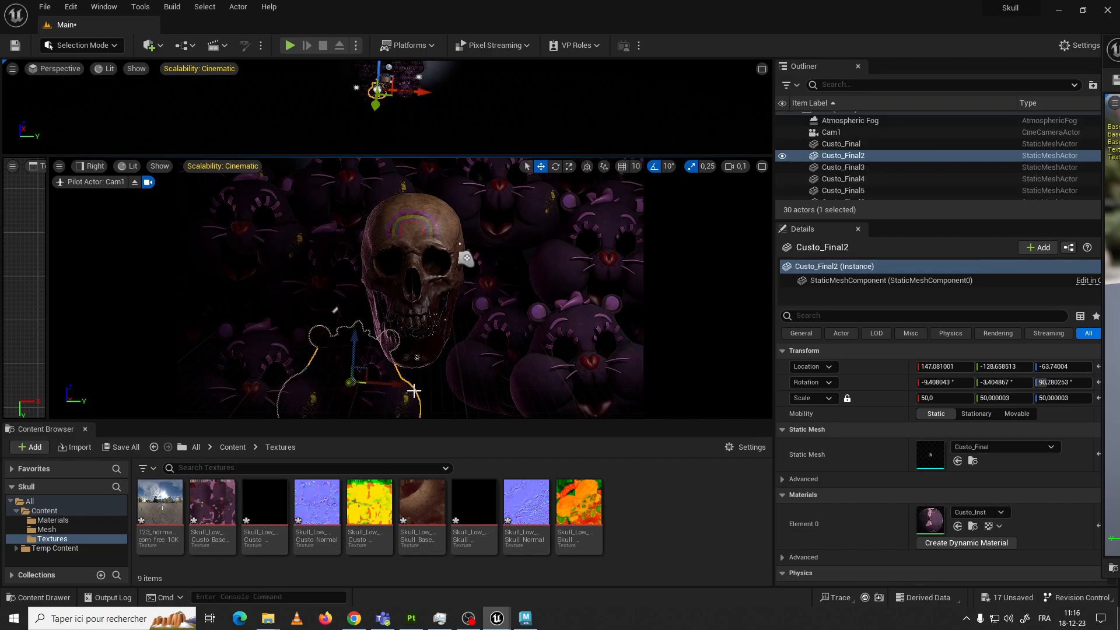
{"action": "left_click_drag", "start_coordinate": [400, 386], "coordinate": [467, 393], "text": "alt"}
{"action": "key", "text": "e"}
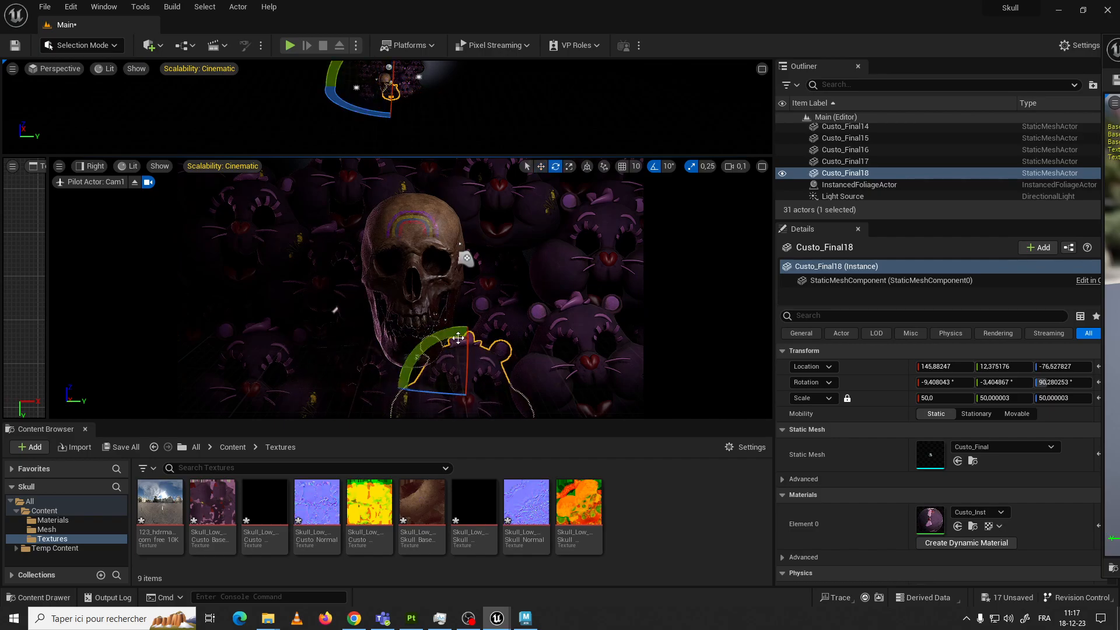
{"action": "left_click_drag", "start_coordinate": [467, 332], "coordinate": [458, 339]}
{"action": "key", "text": "w"}
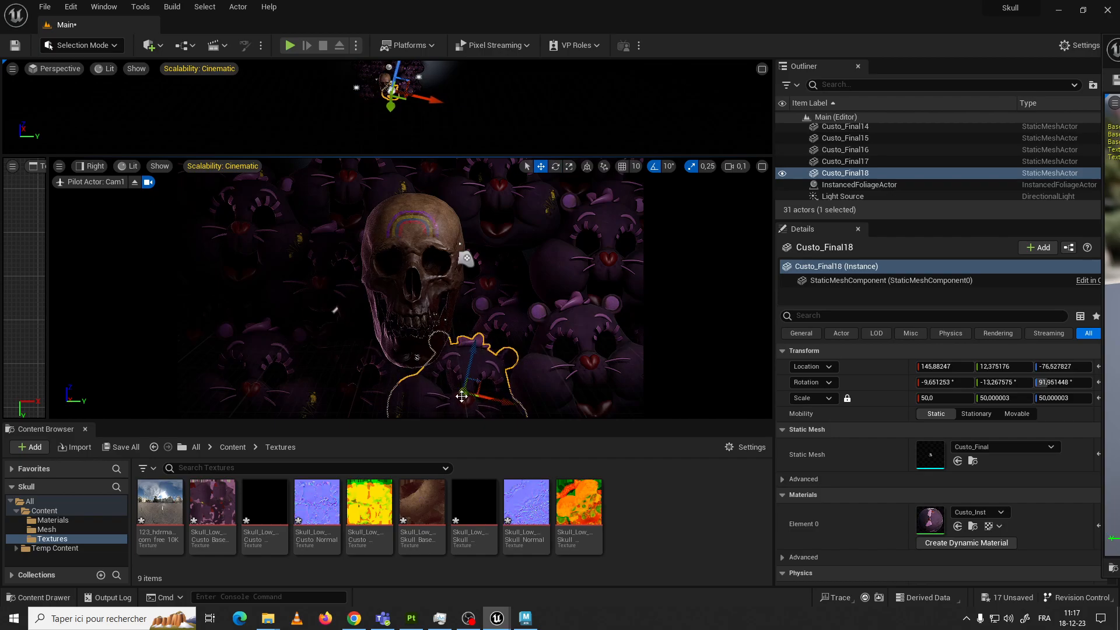
{"action": "left_click_drag", "start_coordinate": [461, 396], "coordinate": [438, 383]}
Tilt the bears left of and above the skull, turning the upper-left one by -10° and Custo_Final11 to about 6.5° in Y
{"action": "left_click", "coordinate": [335, 310]}
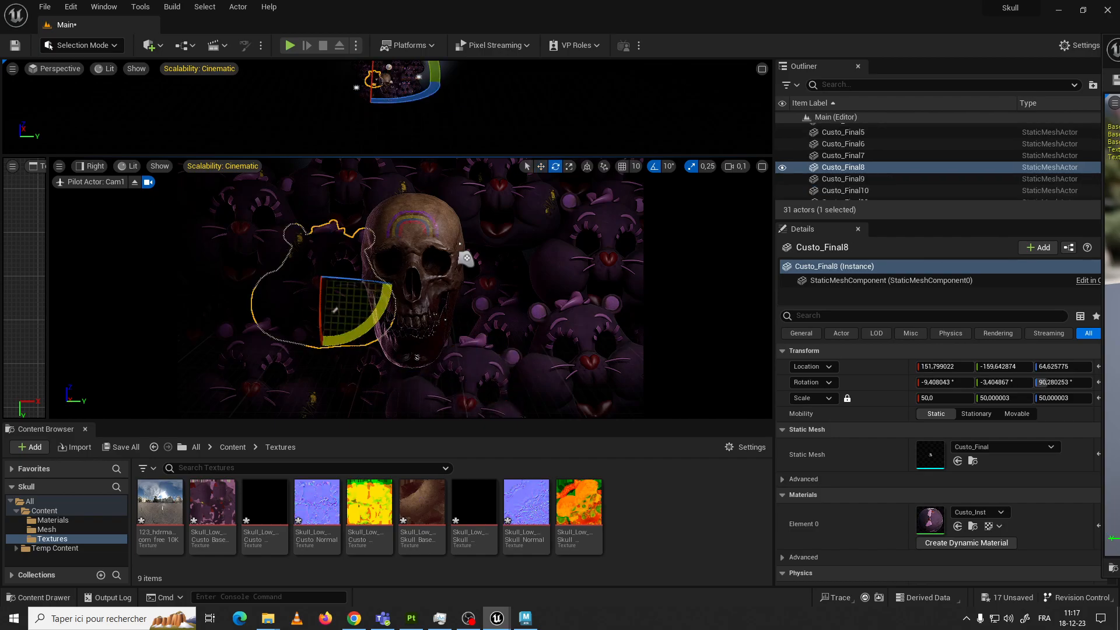
{"action": "key", "text": "e"}
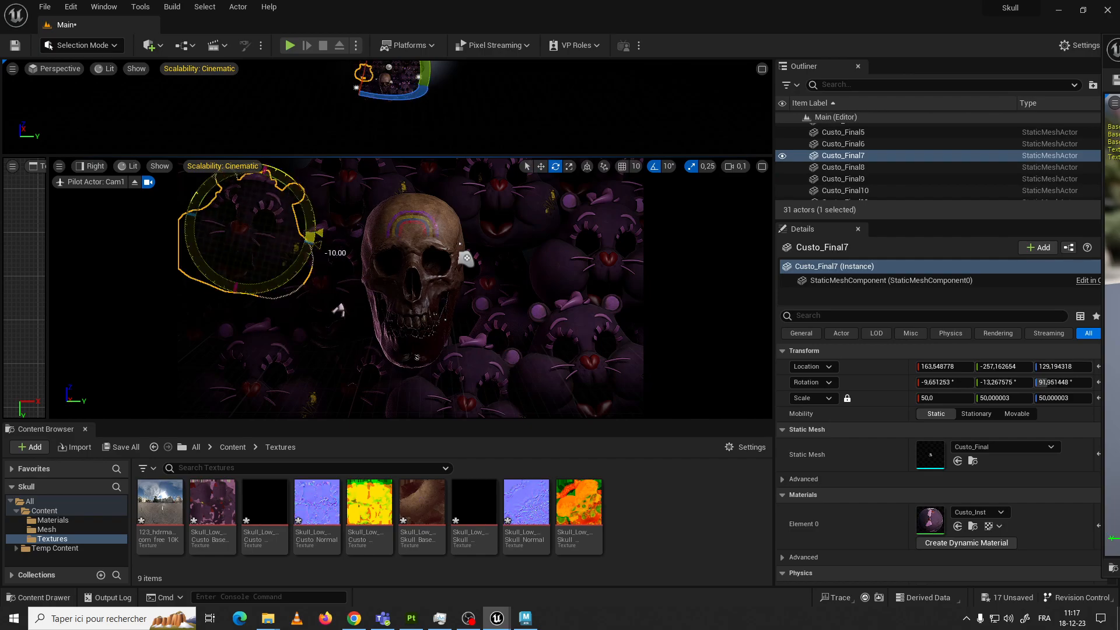
{"action": "left_click", "coordinate": [400, 195]}
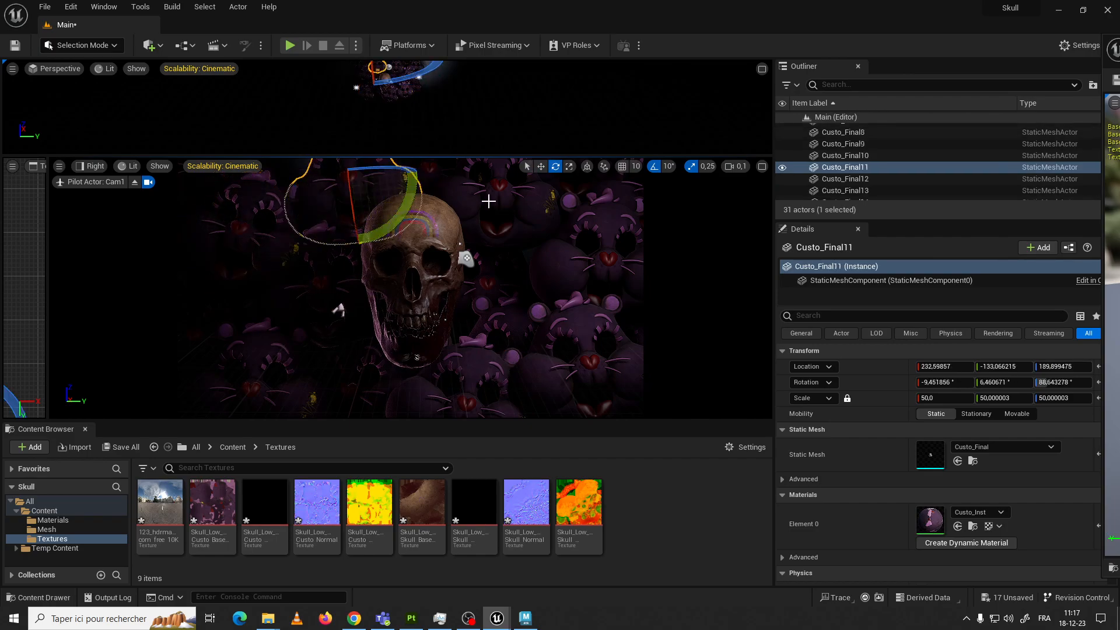
Tilt the bears on the skull's right side, setting the rightmost upper bear's Y rotation to about -23.4°
{"action": "left_click", "coordinate": [528, 215]}
{"action": "left_click_drag", "start_coordinate": [487, 246], "coordinate": [524, 160]}
{"action": "left_click_drag", "start_coordinate": [411, 175], "coordinate": [461, 269]}
{"action": "left_click", "coordinate": [535, 286]}
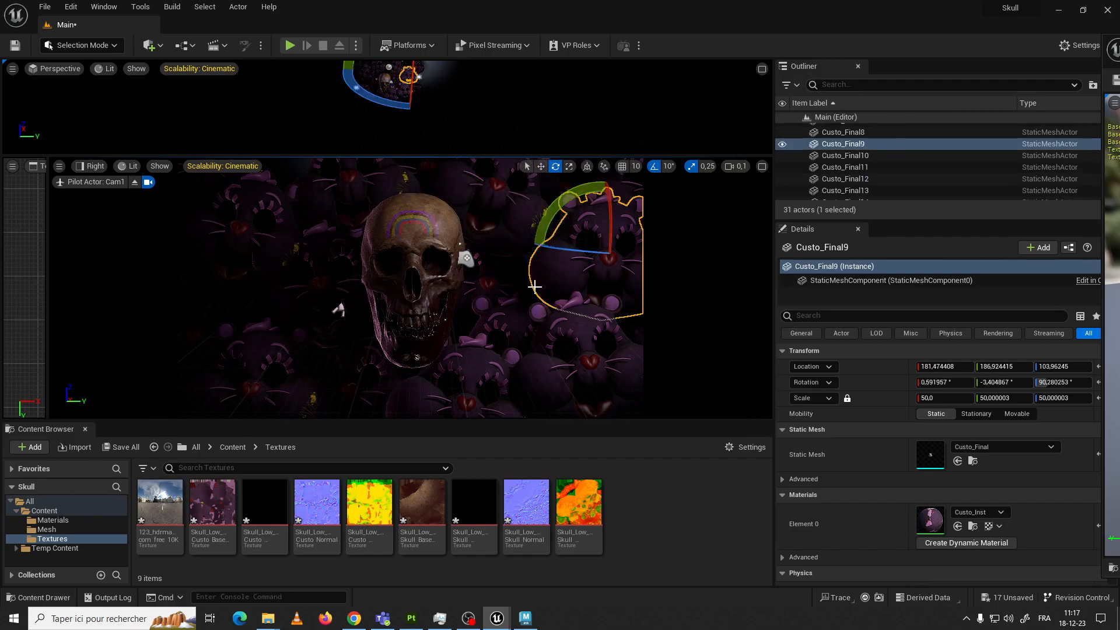
{"action": "left_click", "coordinate": [467, 287]}
{"action": "left_click", "coordinate": [703, 310]}
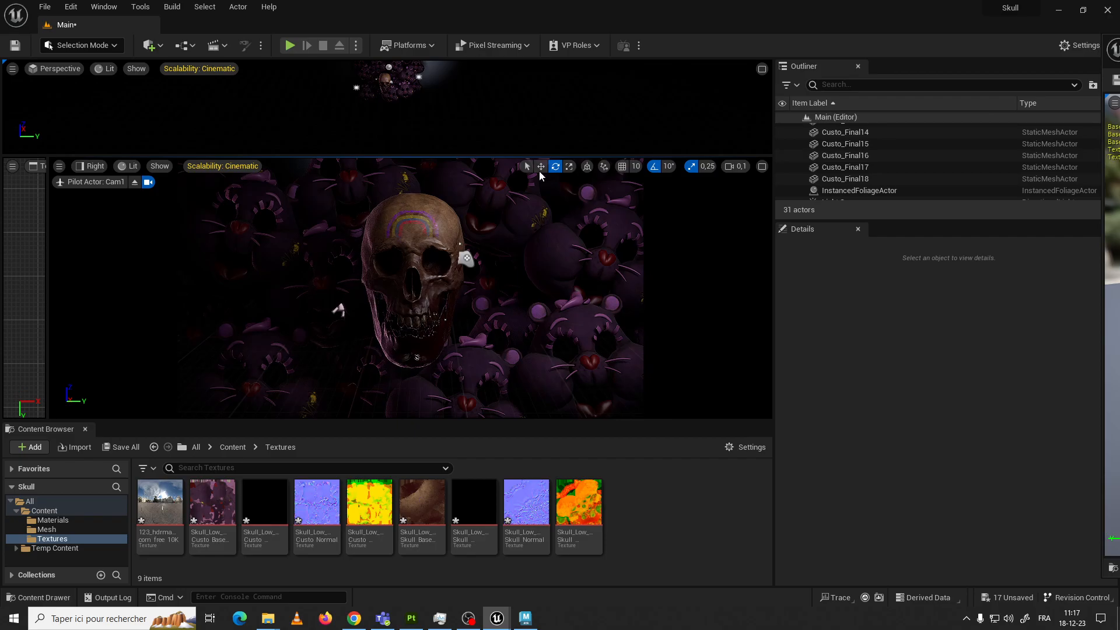
Select the Cam1 camera and change its focus method from disabled to Manual
{"action": "scroll", "coordinate": [834, 169], "scroll_direction": "up", "scroll_amount": 5}
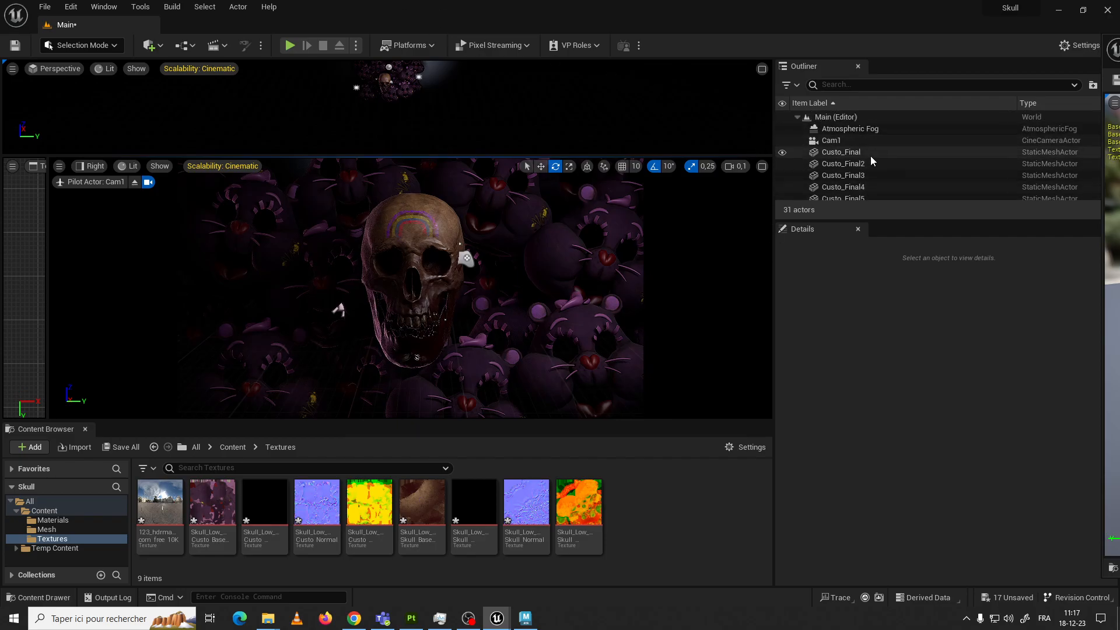
{"action": "left_click", "coordinate": [849, 141]}
{"action": "scroll", "coordinate": [955, 478], "scroll_direction": "down", "scroll_amount": 1}
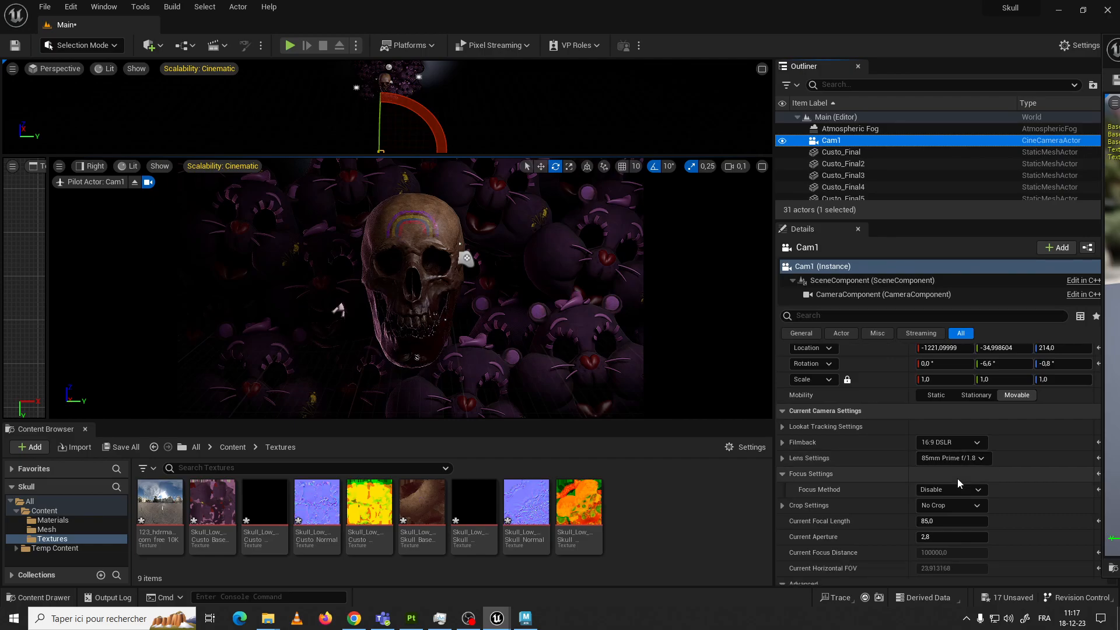
{"action": "scroll", "coordinate": [940, 506], "scroll_direction": "down", "scroll_amount": 1}
{"action": "scroll", "coordinate": [936, 486], "scroll_direction": "down", "scroll_amount": 10}
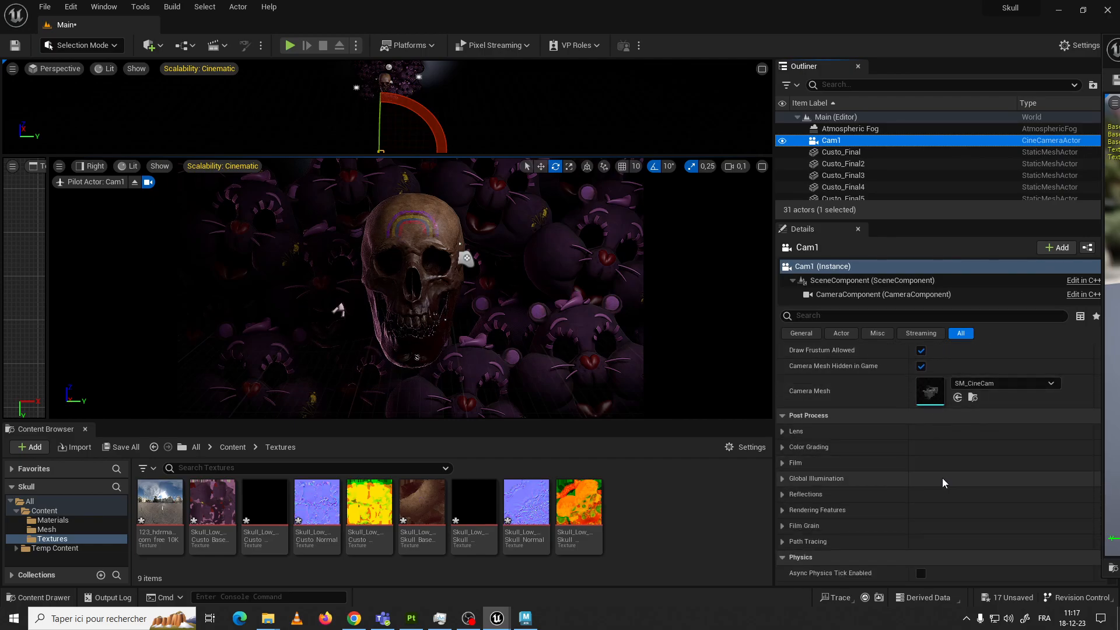
{"action": "scroll", "coordinate": [940, 479], "scroll_direction": "up", "scroll_amount": 8}
{"action": "scroll", "coordinate": [942, 478], "scroll_direction": "up", "scroll_amount": 5}
{"action": "left_click", "coordinate": [946, 435]}
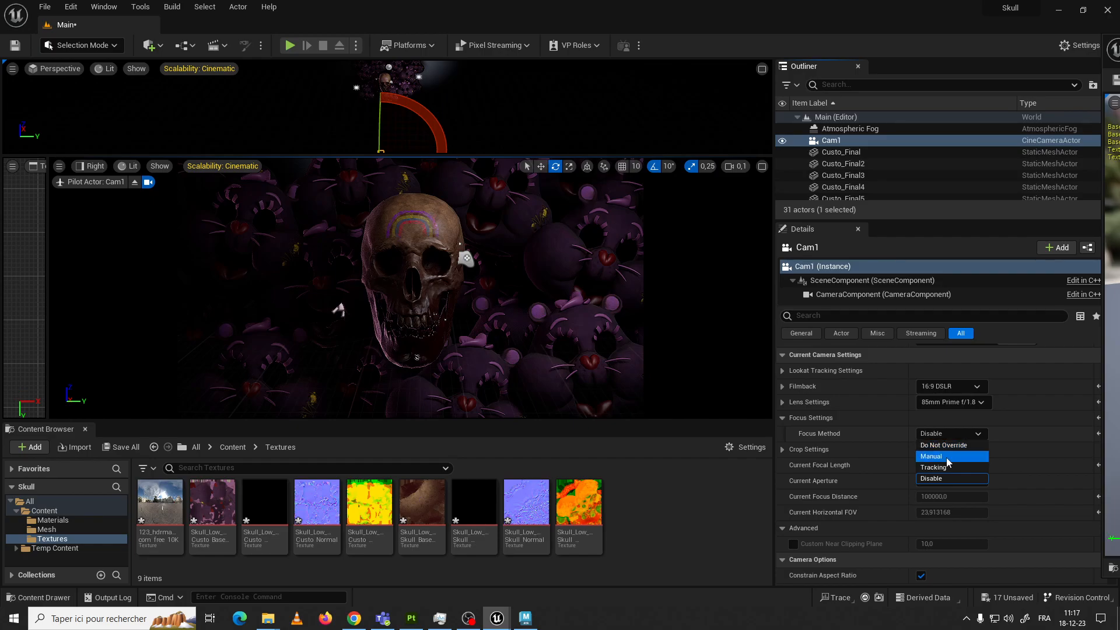
{"action": "key", "text": "Escape"}
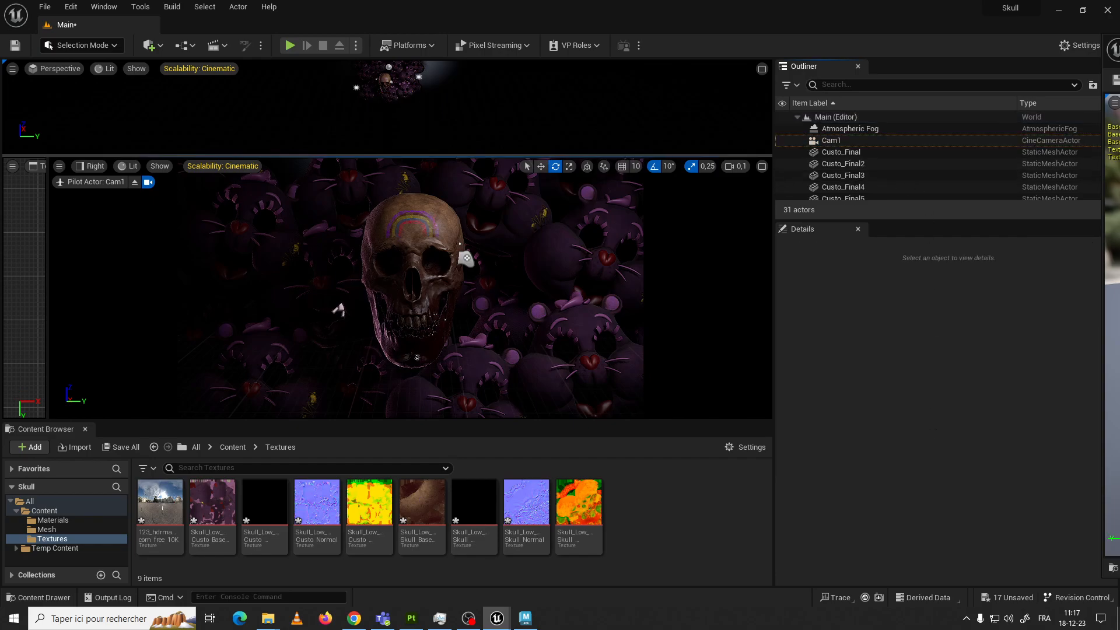
{"action": "key", "text": "ctrl+z"}
{"action": "left_click", "coordinate": [945, 434]}
{"action": "left_click", "coordinate": [929, 456]}
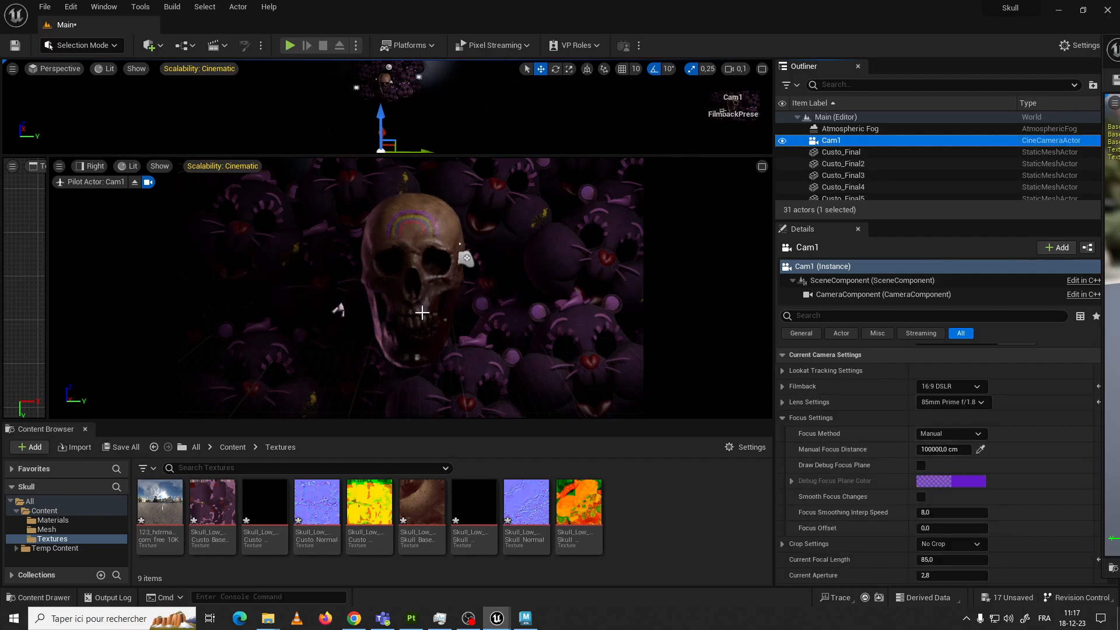
Toggle Cam1's debug focus plane on and off and raise the current aperture to about 3.98
{"action": "left_click", "coordinate": [922, 466]}
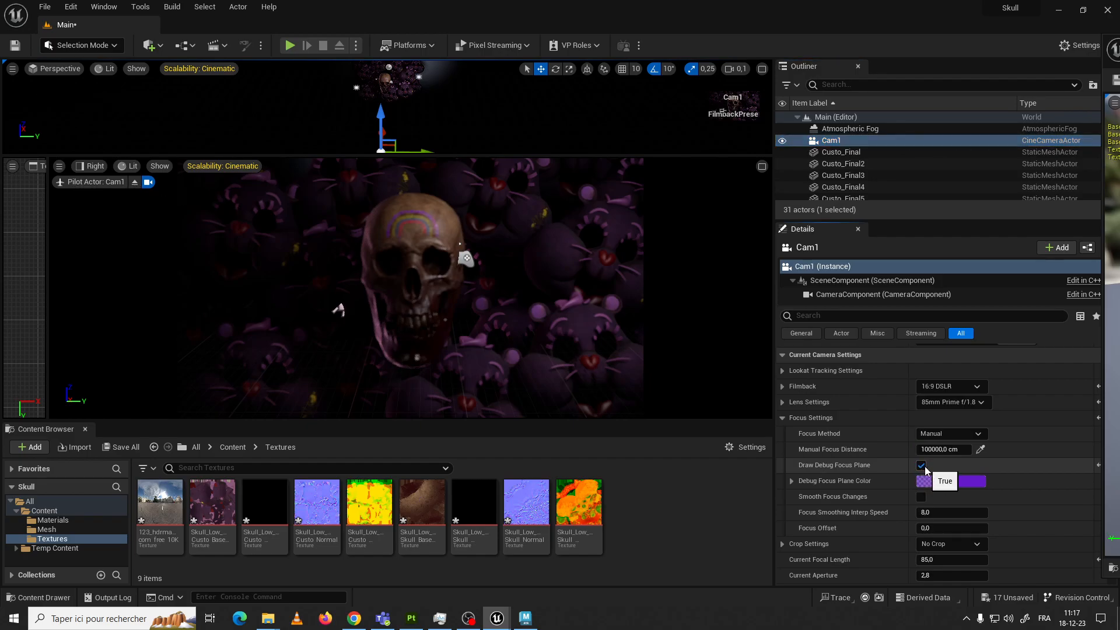
{"action": "left_click", "coordinate": [921, 467]}
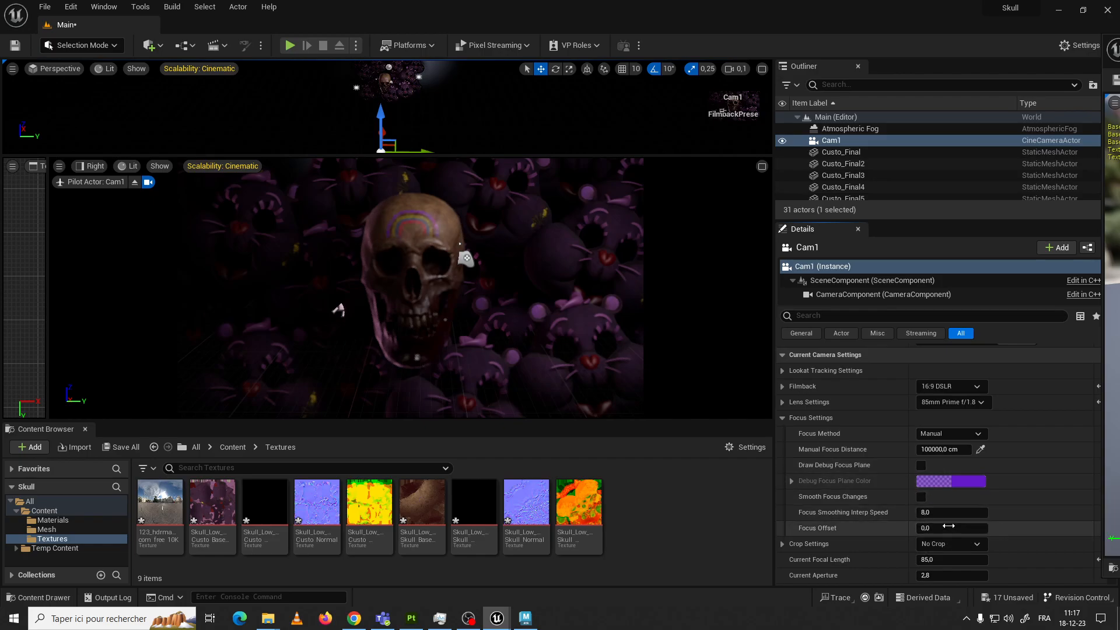
{"action": "scroll", "coordinate": [933, 505], "scroll_direction": "down", "scroll_amount": 2}
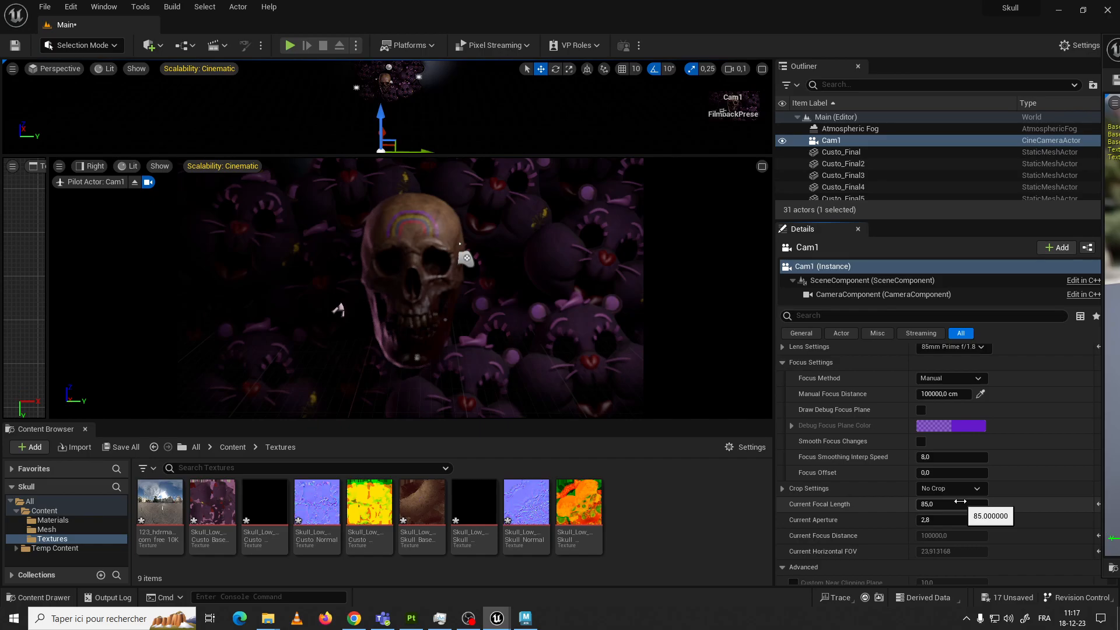
{"action": "left_click", "coordinate": [942, 503]}
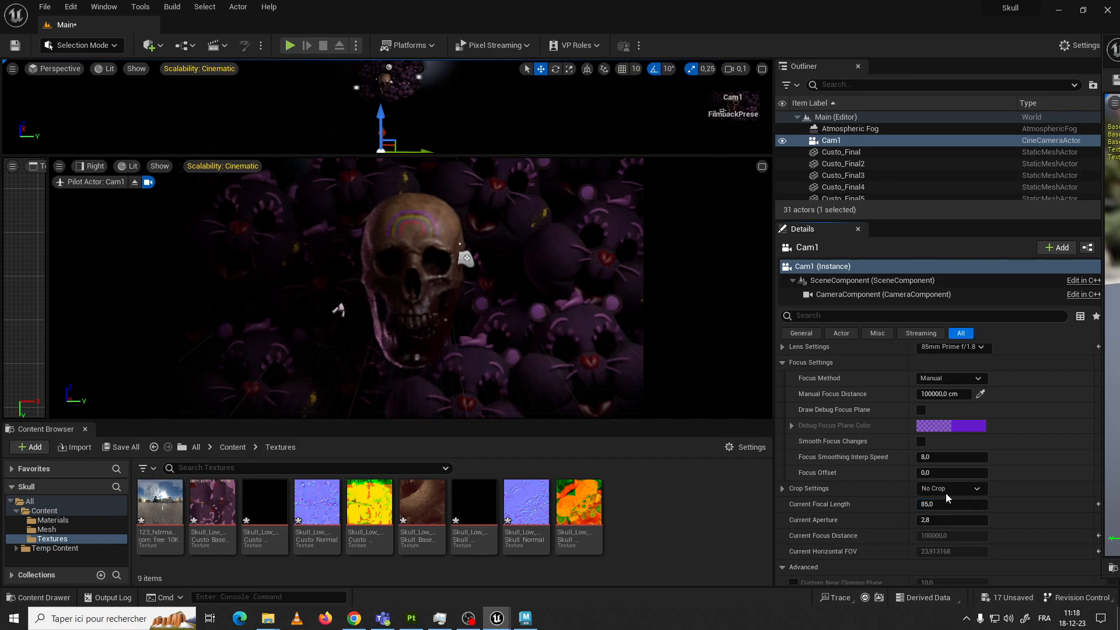
{"action": "left_click_drag", "start_coordinate": [924, 520], "coordinate": [951, 519]}
{"action": "mouse_move", "coordinate": [933, 521]}
{"action": "left_mouse_down"}
{"action": "mouse_move", "coordinate": [919, 521]}
{"action": "mouse_move", "coordinate": [981, 518]}
{"action": "mouse_move", "coordinate": [966, 534]}
{"action": "mouse_move", "coordinate": [914, 517]}
{"action": "left_mouse_up"}
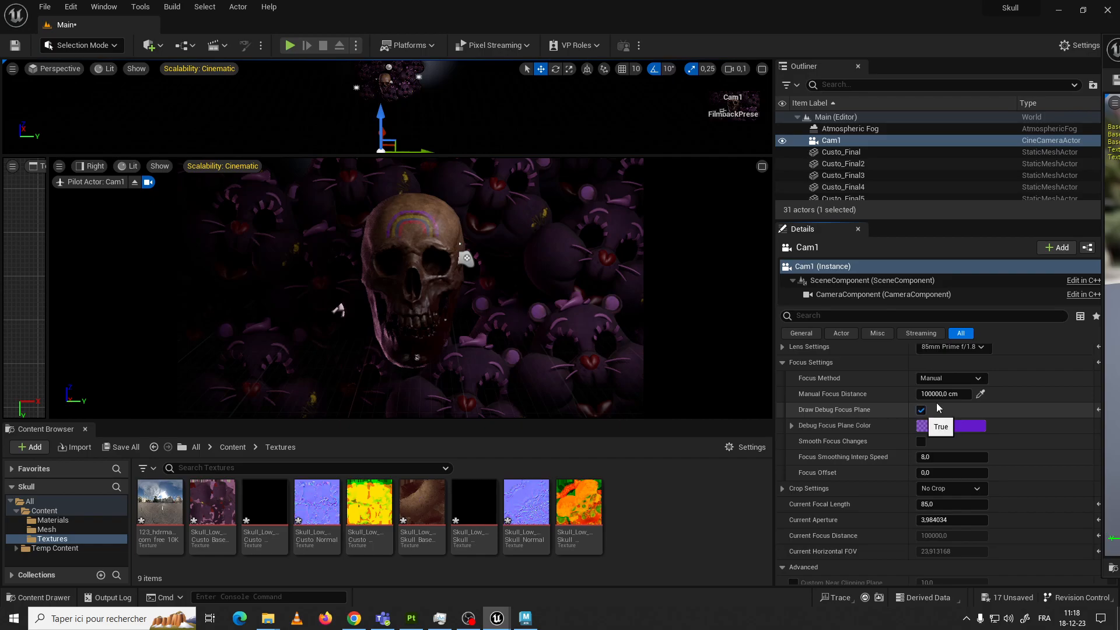
Draw the debug focus plane and try manual focus distances for Cam1, bringing the value down to about 84.65 cm
{"action": "mouse_move", "coordinate": [943, 394]}
{"action": "left_mouse_down"}
{"action": "mouse_move", "coordinate": [932, 394]}
{"action": "mouse_move", "coordinate": [944, 395]}
{"action": "left_mouse_up"}
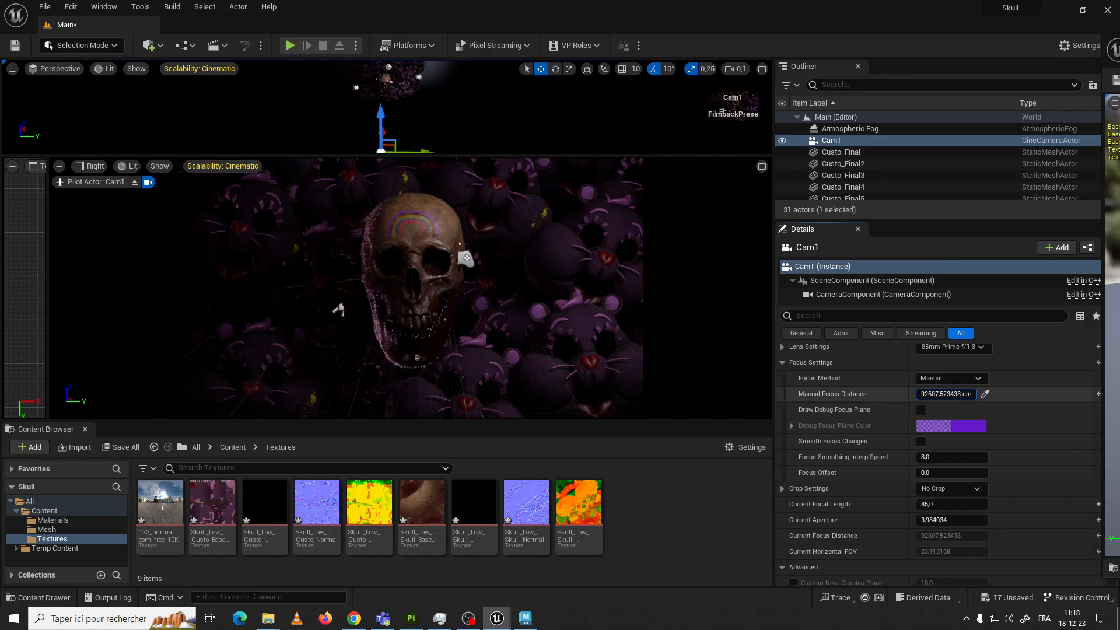
{"action": "left_click_drag", "start_coordinate": [944, 395], "coordinate": [938, 394]}
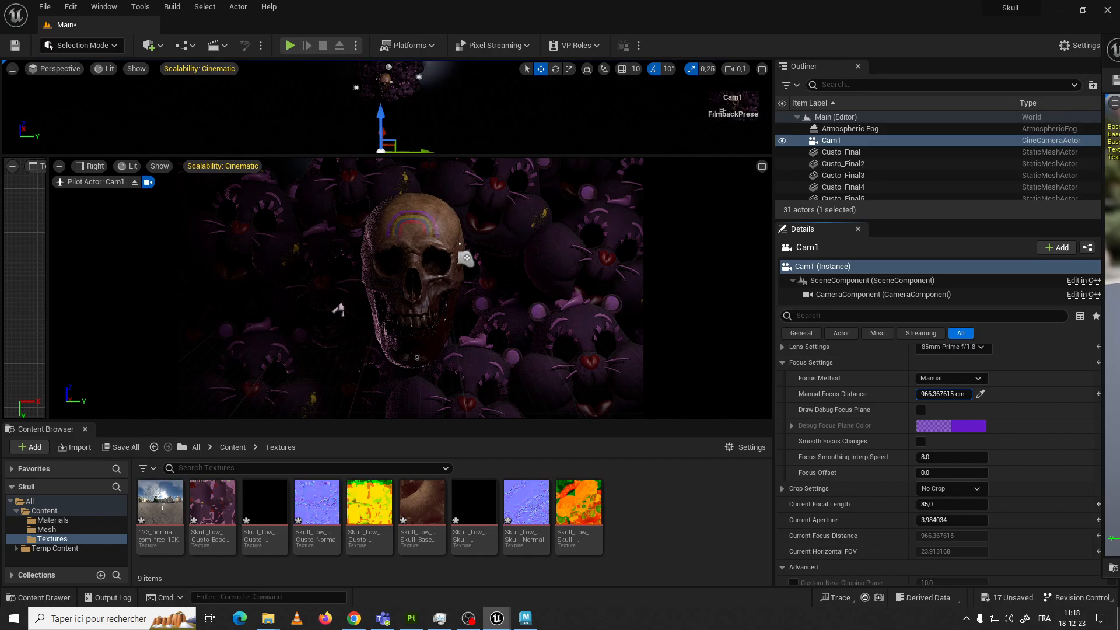
{"action": "left_click_drag", "start_coordinate": [941, 394], "coordinate": [922, 395]}
{"action": "left_click", "coordinate": [921, 410]}
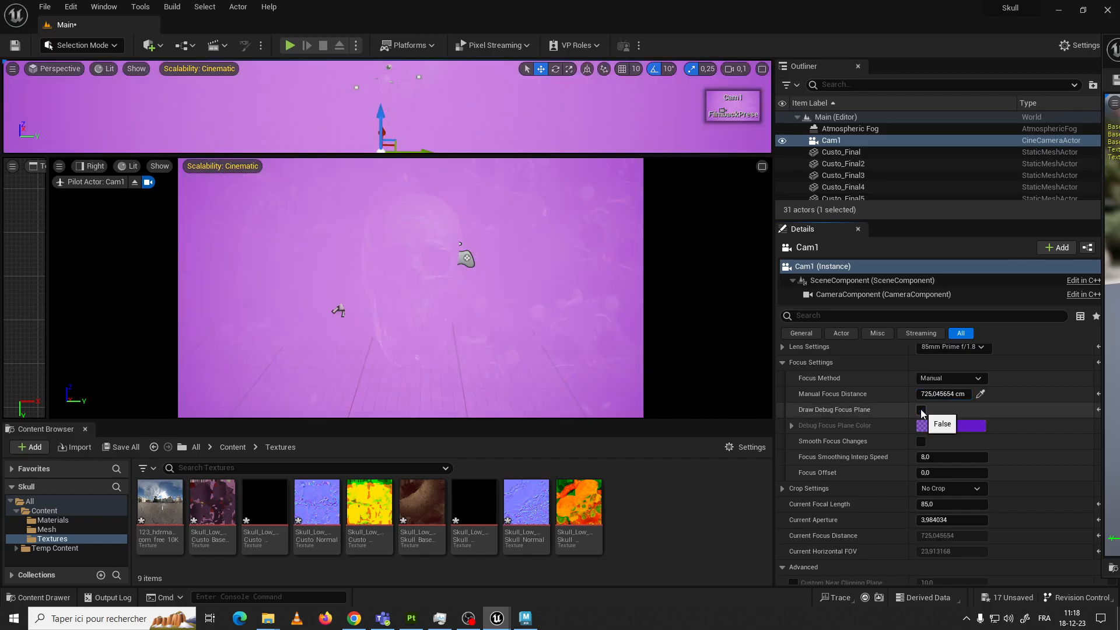
{"action": "left_click_drag", "start_coordinate": [941, 395], "coordinate": [968, 395]}
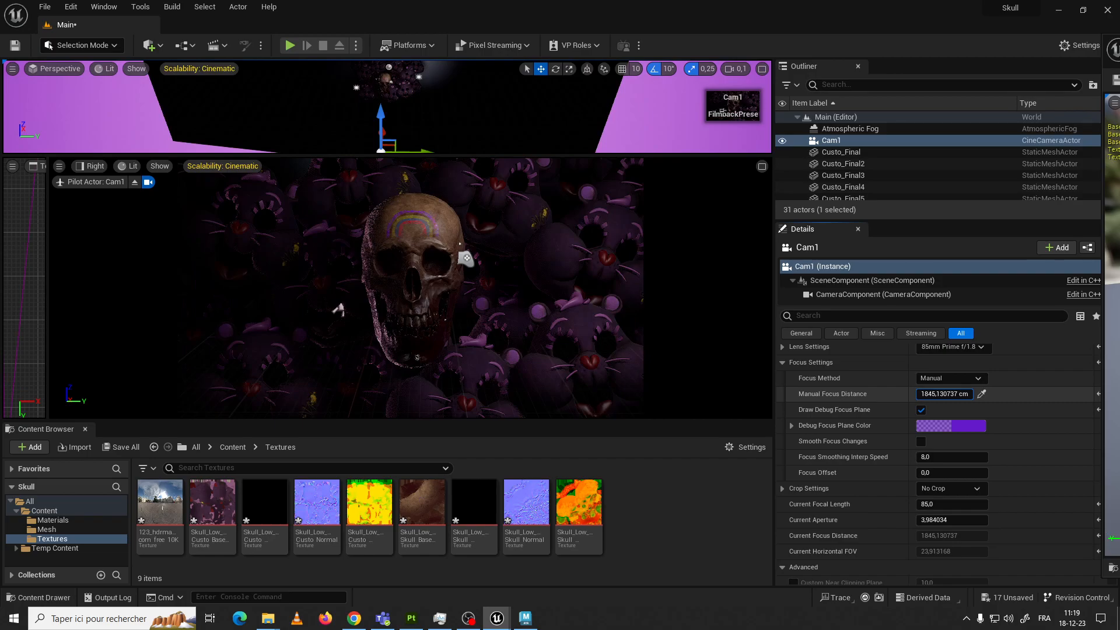
{"action": "left_click_drag", "start_coordinate": [944, 395], "coordinate": [928, 394]}
Place the focus plane at the skull with a manual focus distance of about 1216.57 cm, reduce the aperture to about 10.22 and hide the debug plane
{"action": "left_click_drag", "start_coordinate": [941, 520], "coordinate": [916, 521]}
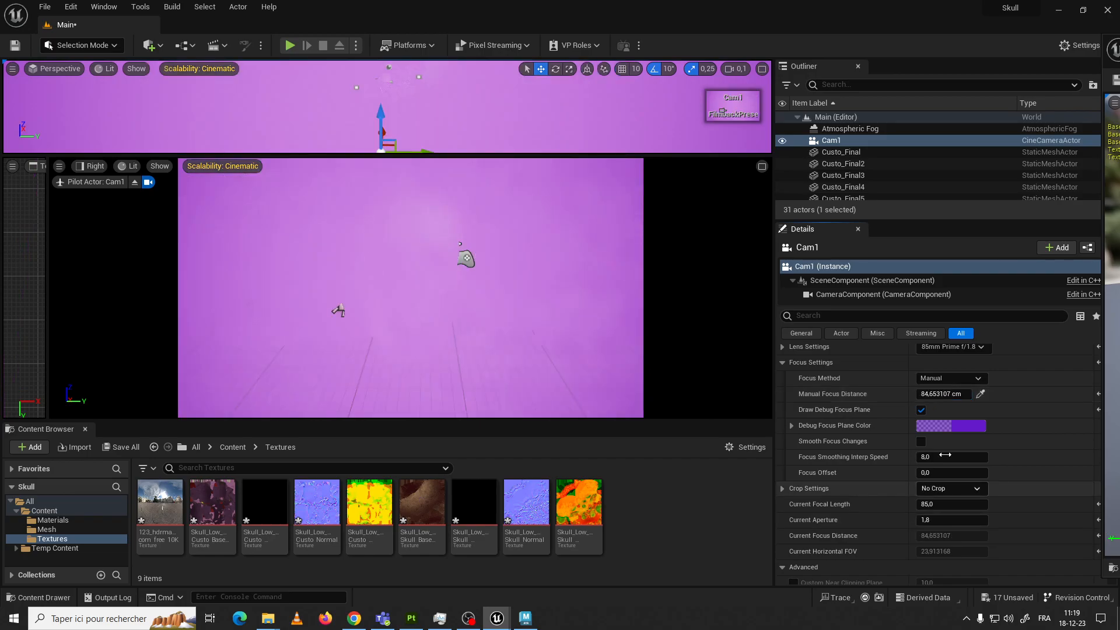
{"action": "left_click_drag", "start_coordinate": [944, 395], "coordinate": [927, 394]}
{"action": "left_click_drag", "start_coordinate": [939, 520], "coordinate": [969, 520]}
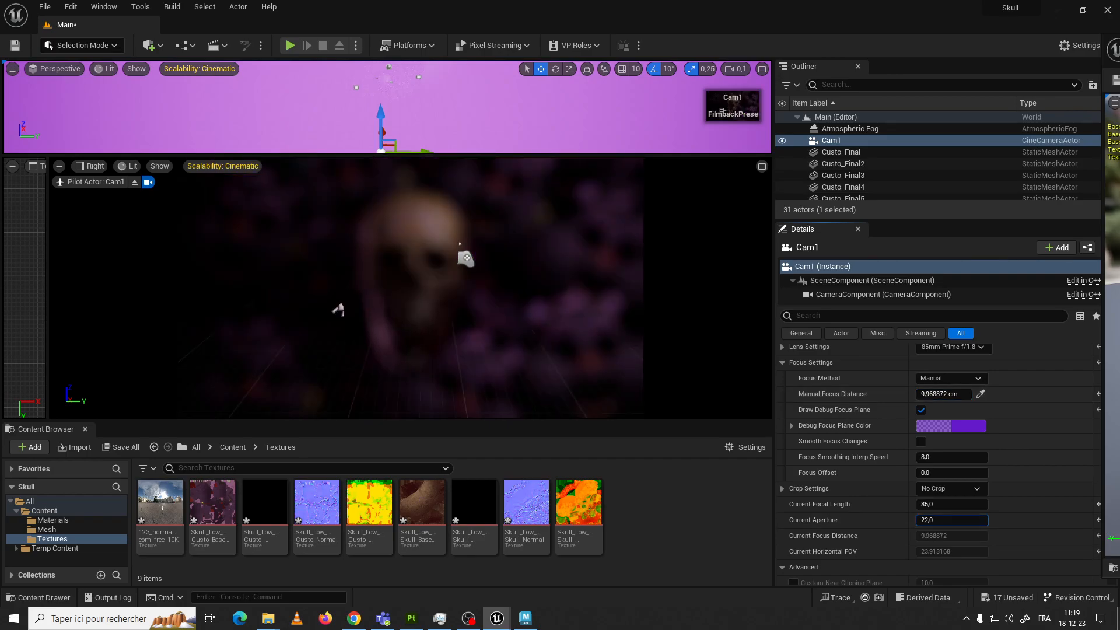
{"action": "left_click_drag", "start_coordinate": [931, 394], "coordinate": [979, 394]}
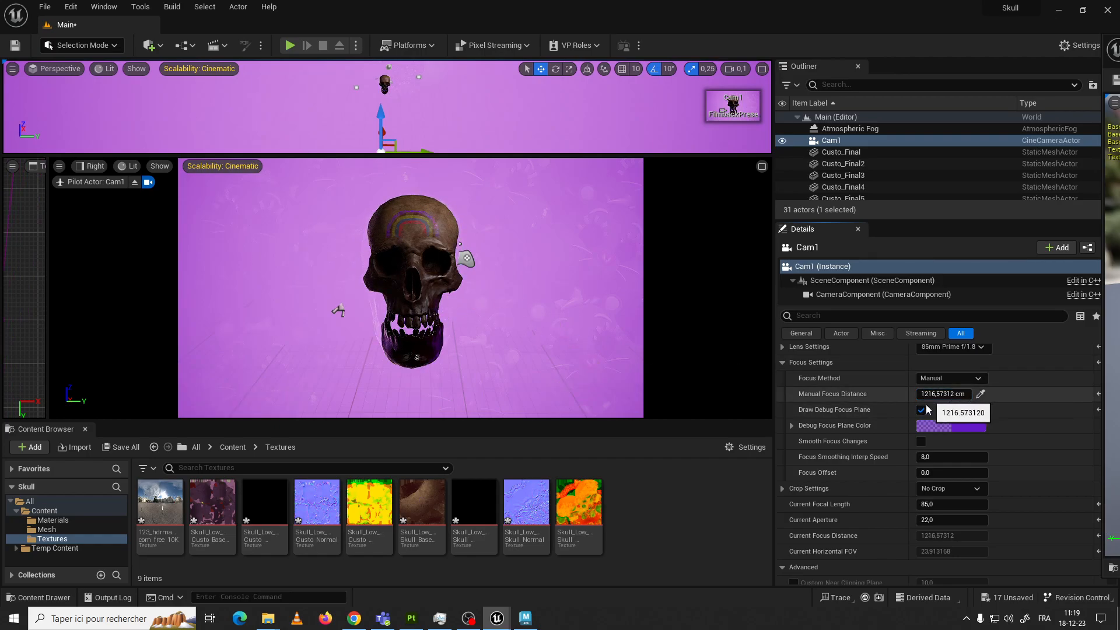
{"action": "mouse_move", "coordinate": [941, 516]}
{"action": "left_mouse_down"}
{"action": "mouse_move", "coordinate": [910, 516]}
{"action": "mouse_move", "coordinate": [922, 517]}
{"action": "left_mouse_up"}
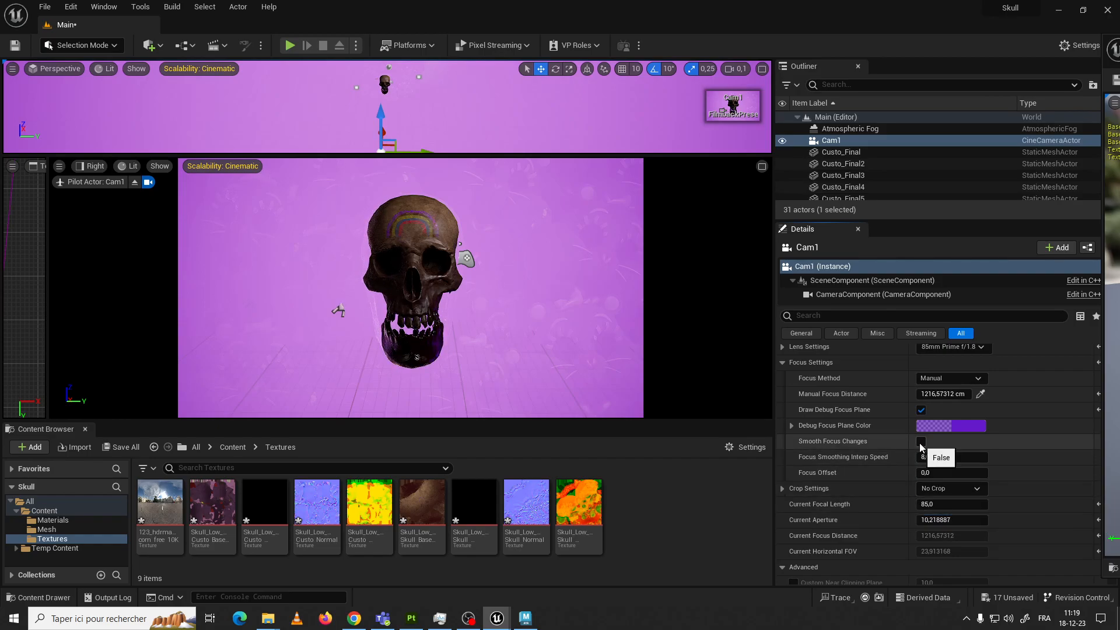
{"action": "left_click", "coordinate": [922, 410]}
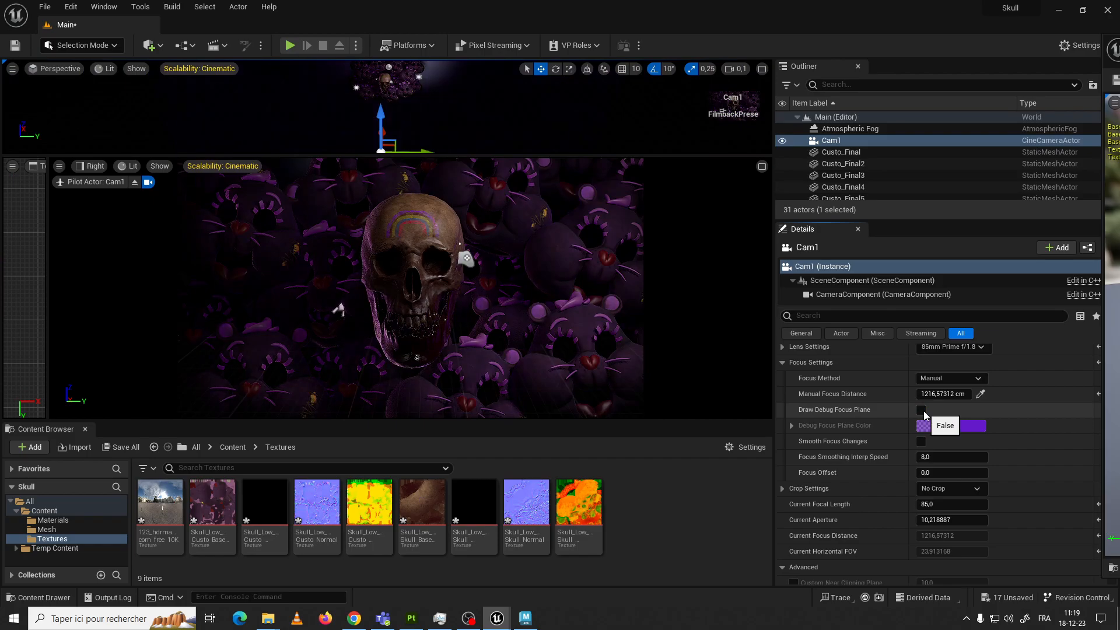
Try different apertures on Cam1 and set the current aperture to 2.0
{"action": "left_click", "coordinate": [934, 519]}
{"action": "type", "text": "1,8"}
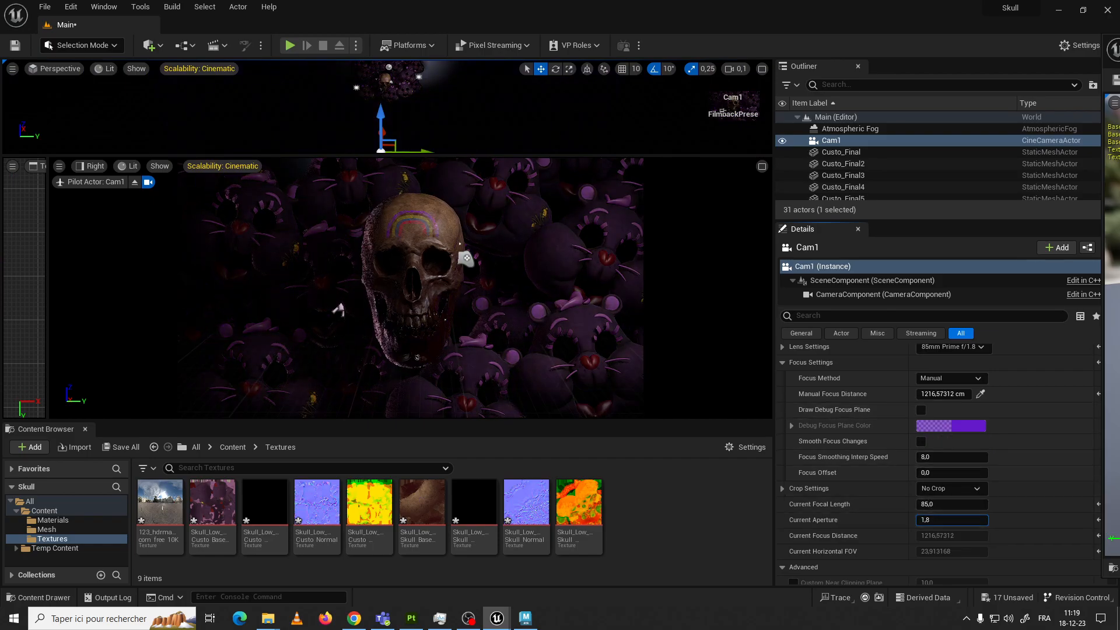
{"action": "left_click_drag", "start_coordinate": [933, 520], "coordinate": [980, 520]}
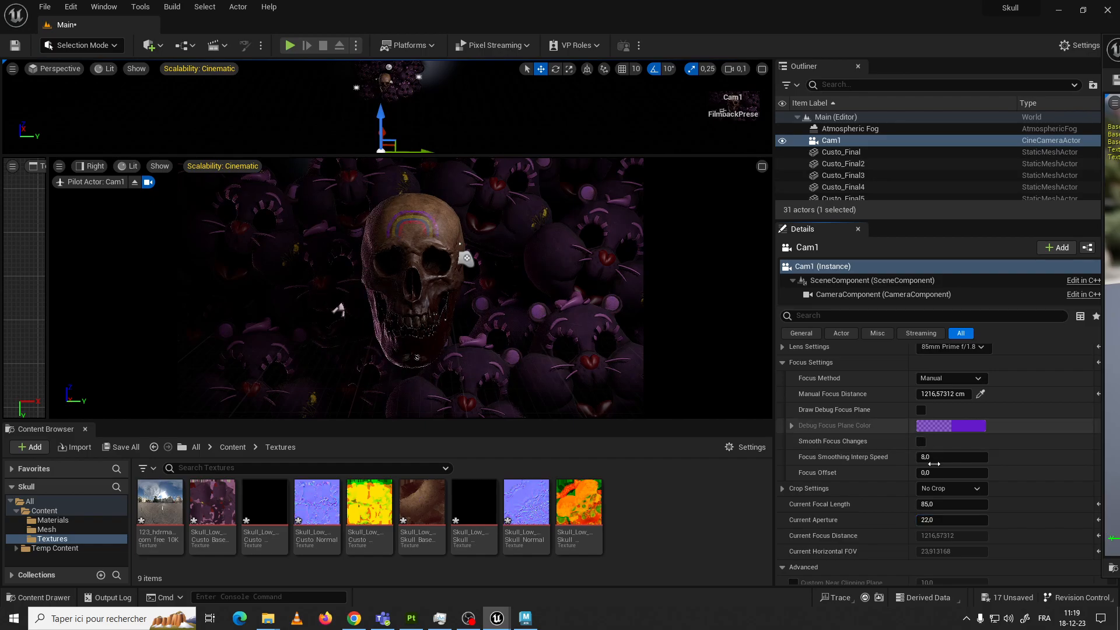
{"action": "left_click", "coordinate": [941, 519]}
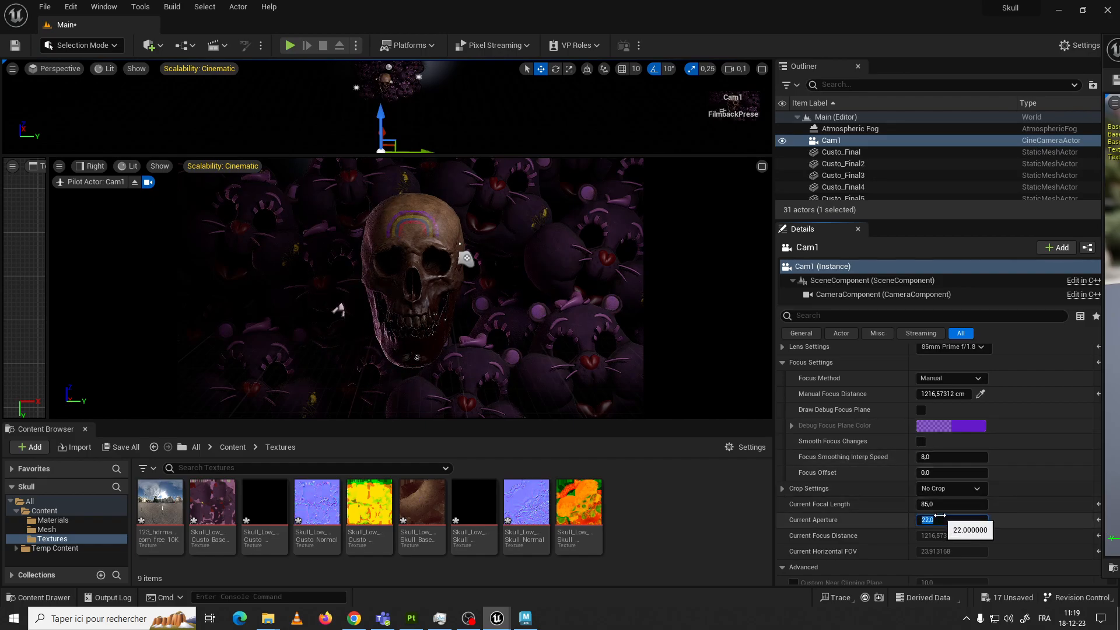
{"action": "left_click", "coordinate": [536, 240]}
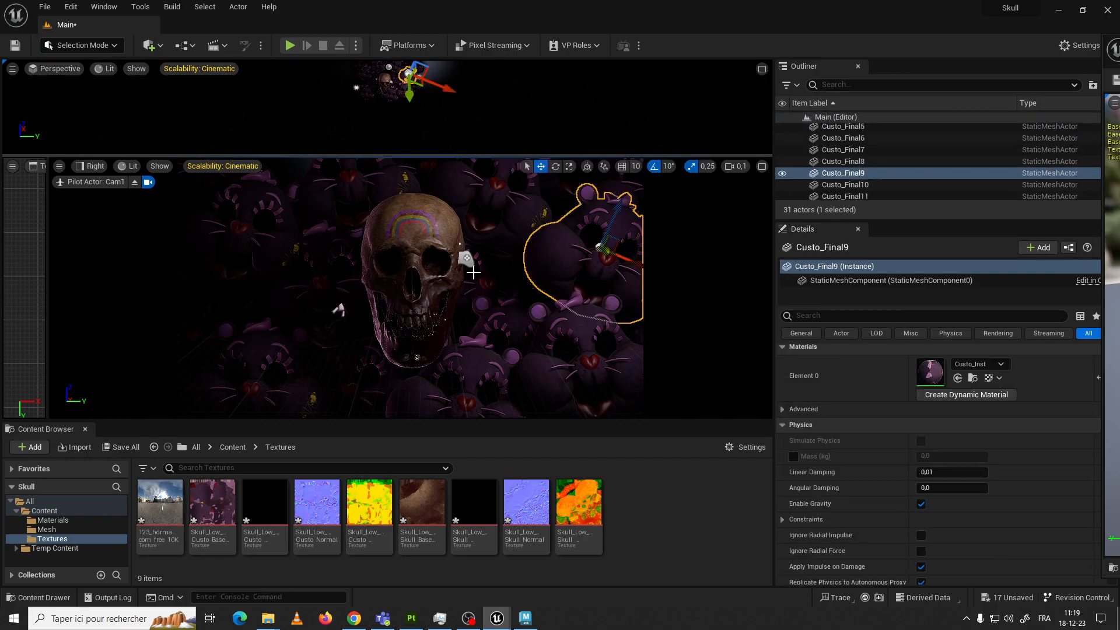
{"action": "left_click", "coordinate": [453, 268]}
Reselect Cam1 and switch its focus method to Tracking
{"action": "scroll", "coordinate": [870, 148], "scroll_direction": "up", "scroll_amount": 3}
{"action": "scroll", "coordinate": [869, 149], "scroll_direction": "up", "scroll_amount": 6}
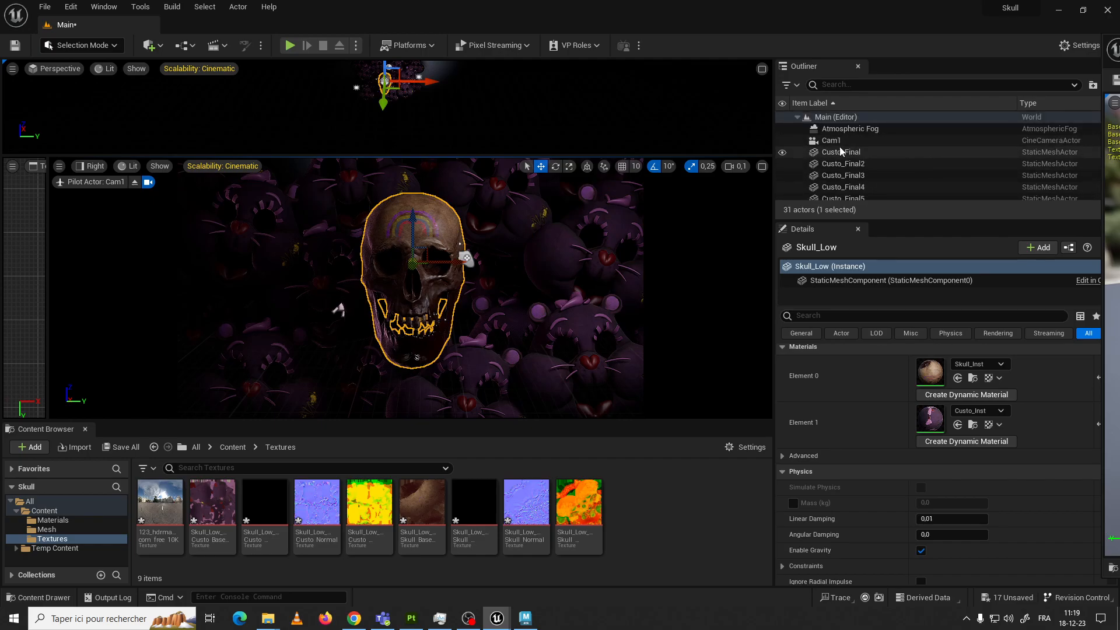
{"action": "left_click", "coordinate": [834, 141]}
{"action": "left_click", "coordinate": [734, 136]}
{"action": "left_click", "coordinate": [831, 141]}
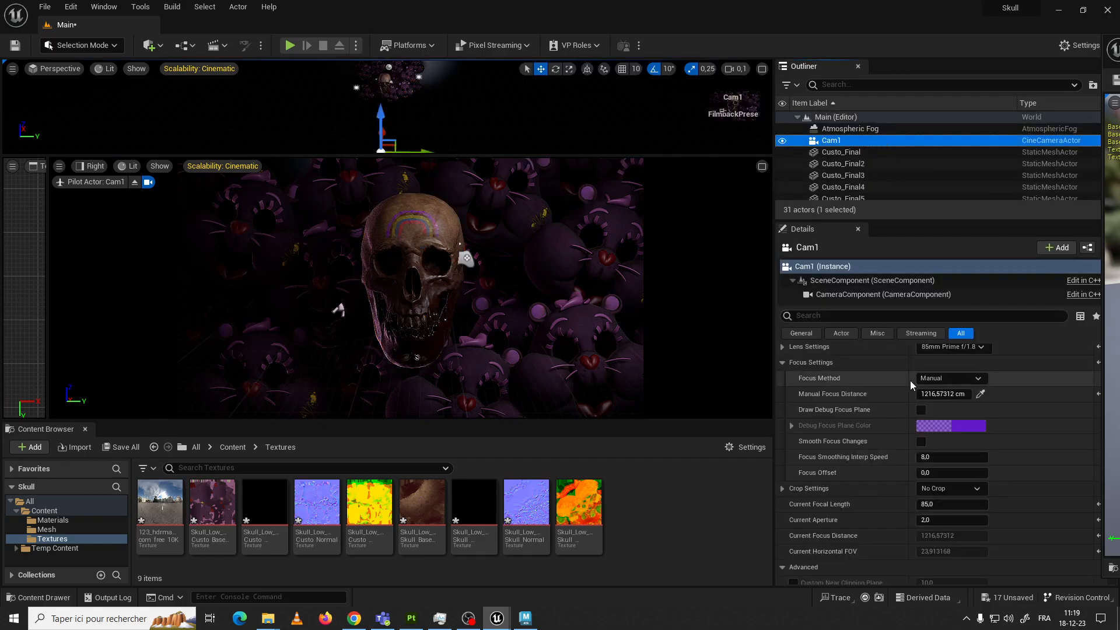
{"action": "left_click", "coordinate": [973, 378]}
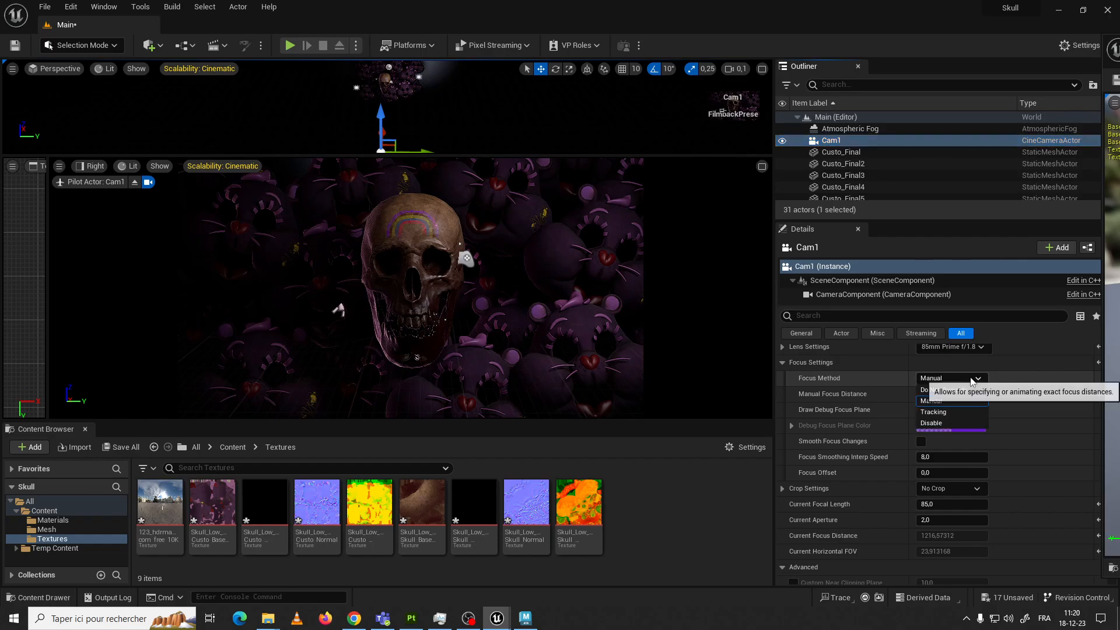
{"action": "left_click", "coordinate": [951, 413]}
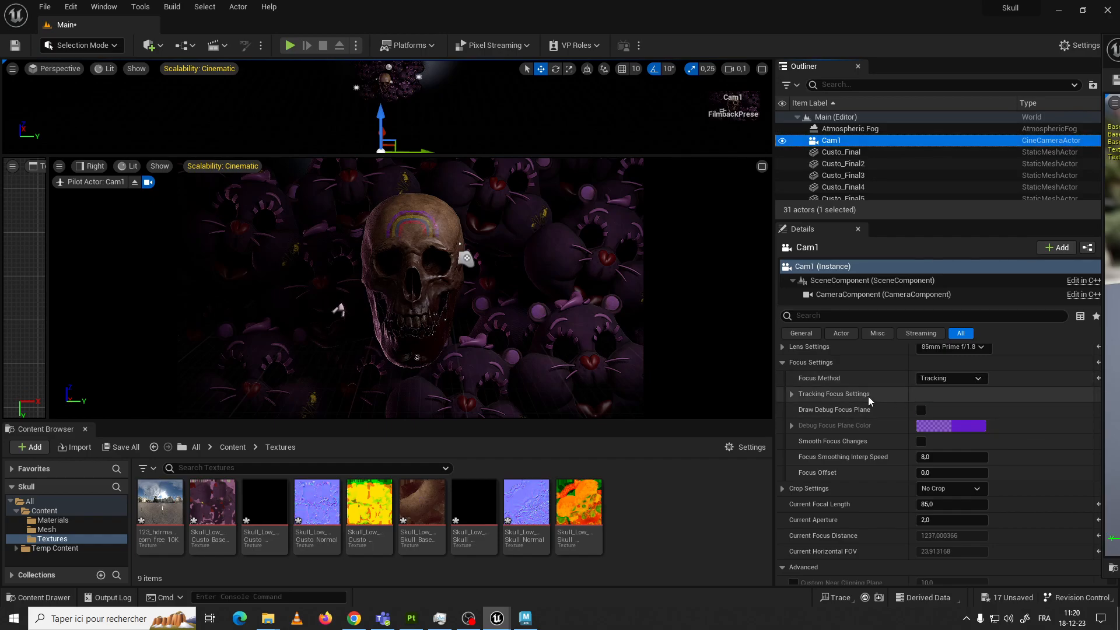
Expand Cam1's tracking focus settings and choose Skull_Low as the actor to track
{"action": "left_click", "coordinate": [792, 394]}
{"action": "left_click", "coordinate": [956, 409]}
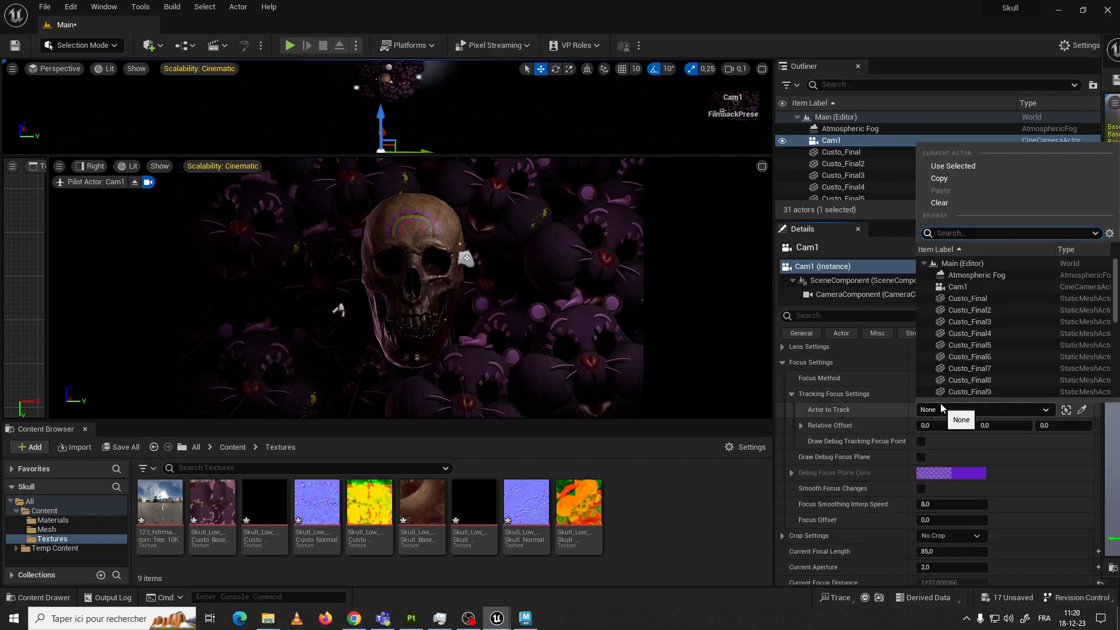
{"action": "scroll", "coordinate": [983, 295], "scroll_direction": "down", "scroll_amount": 5}
{"action": "scroll", "coordinate": [983, 296], "scroll_direction": "up", "scroll_amount": 4}
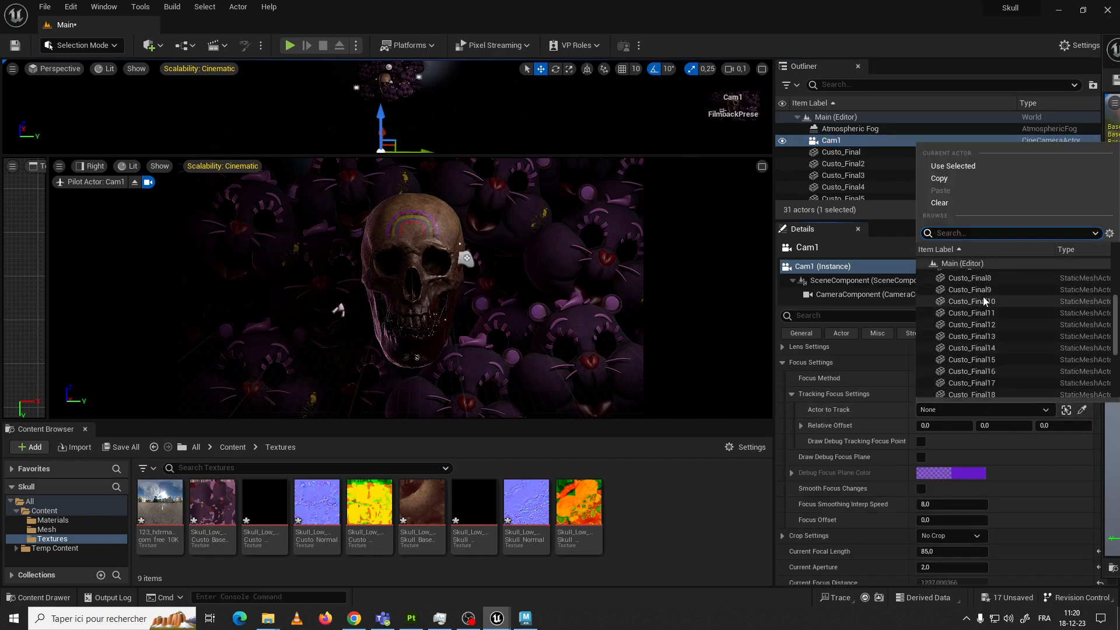
{"action": "scroll", "coordinate": [982, 296], "scroll_direction": "down", "scroll_amount": 10}
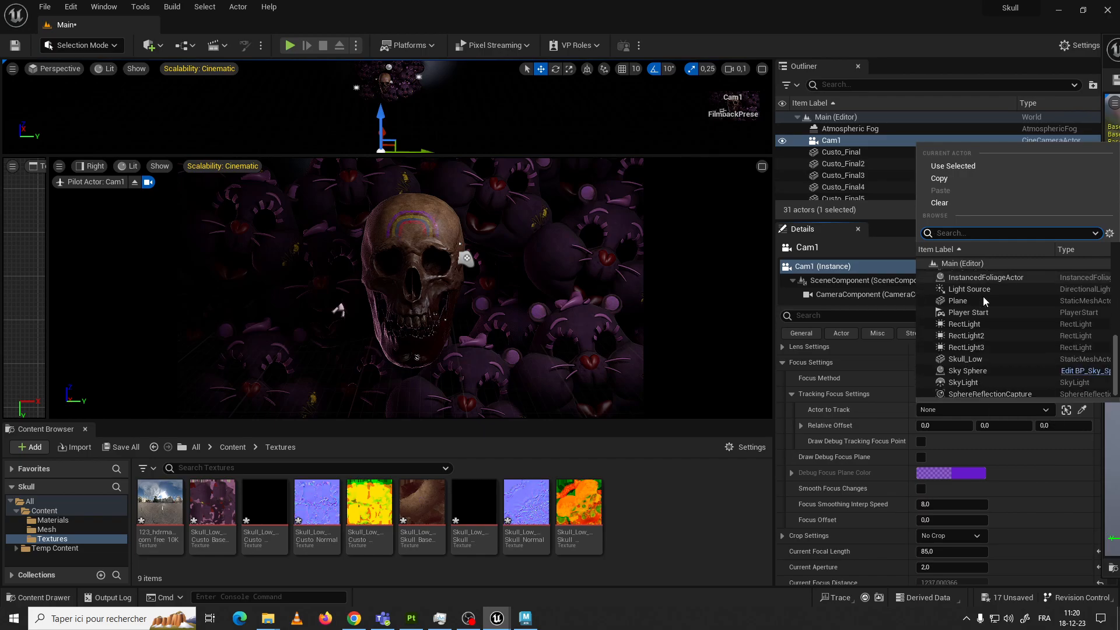
{"action": "left_click", "coordinate": [973, 356]}
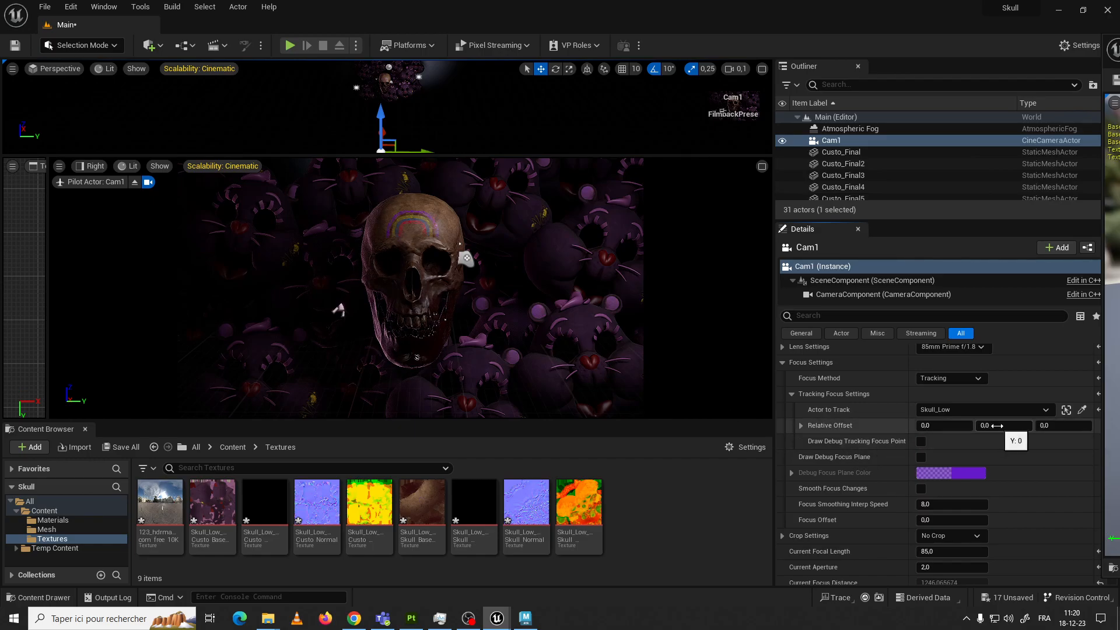
Set the tracking focus relative offset to about X 132.82, Y 4.12, Z 3.36 and enable the debug tracking focus point
{"action": "left_click", "coordinate": [801, 425]}
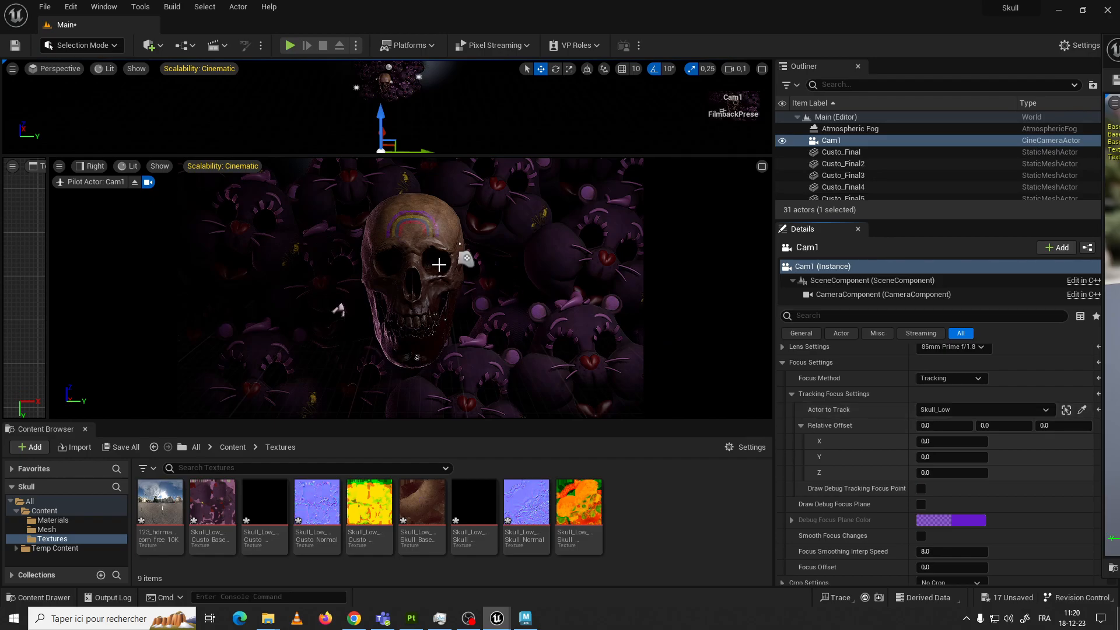
{"action": "left_click_drag", "start_coordinate": [1003, 426], "coordinate": [1032, 425]}
{"action": "mouse_move", "coordinate": [940, 427]}
{"action": "left_mouse_down"}
{"action": "mouse_move", "coordinate": [956, 427]}
{"action": "mouse_move", "coordinate": [928, 427]}
{"action": "left_mouse_up"}
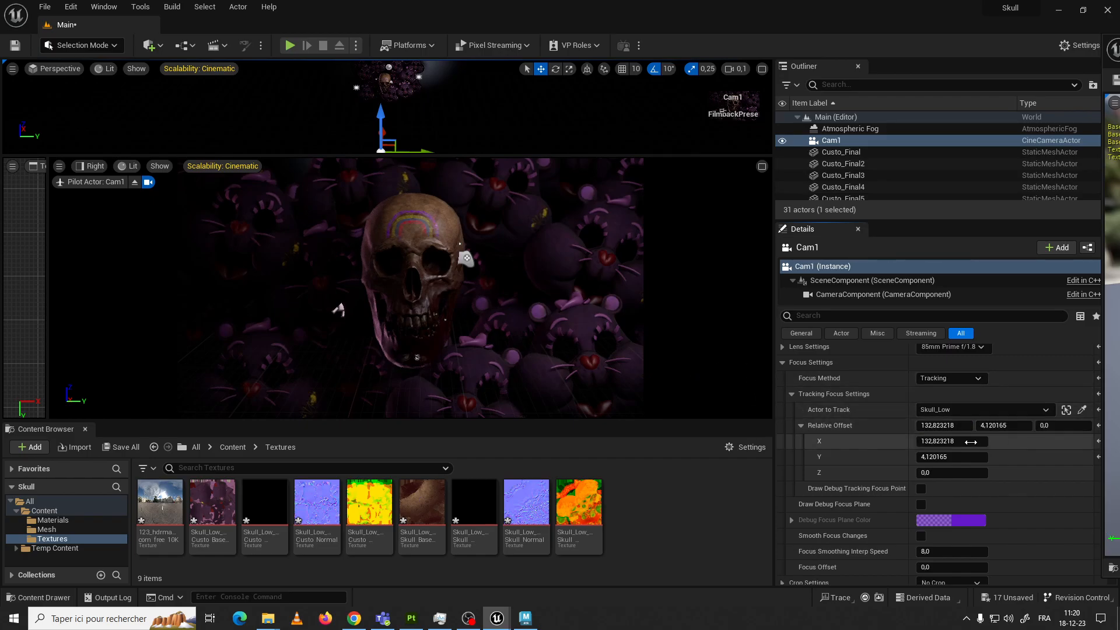
{"action": "mouse_move", "coordinate": [1063, 426]}
{"action": "left_mouse_down"}
{"action": "mouse_move", "coordinate": [1086, 425]}
{"action": "mouse_move", "coordinate": [1066, 425]}
{"action": "left_mouse_up"}
{"action": "left_click", "coordinate": [921, 488]}
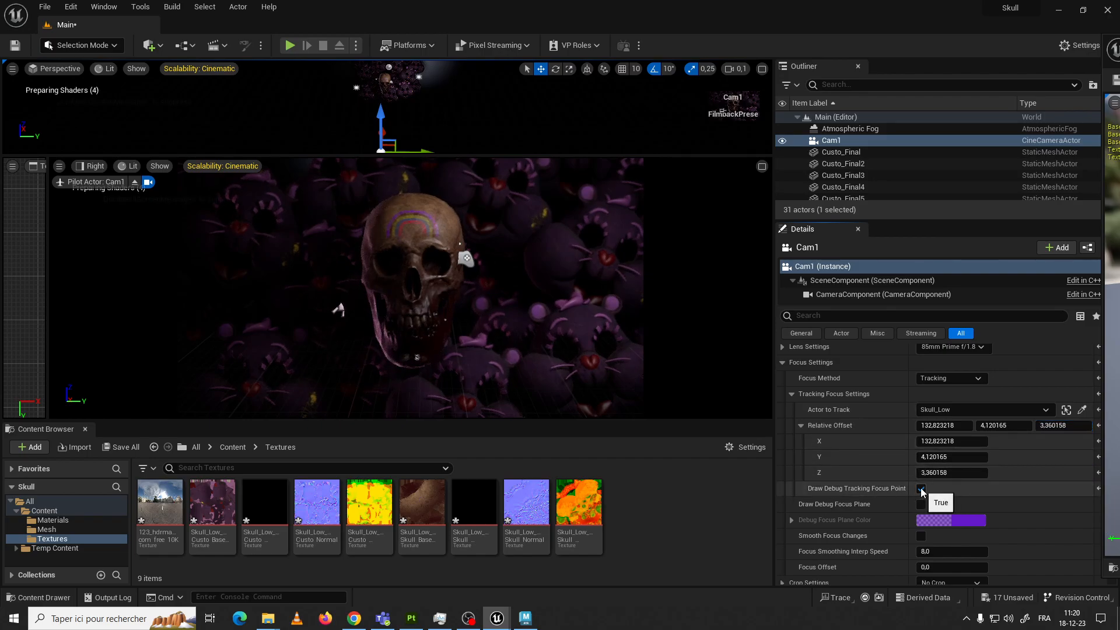
Turn off Cam1's debug tracking focus point and enable its debug focus plane
{"action": "left_click", "coordinate": [921, 489]}
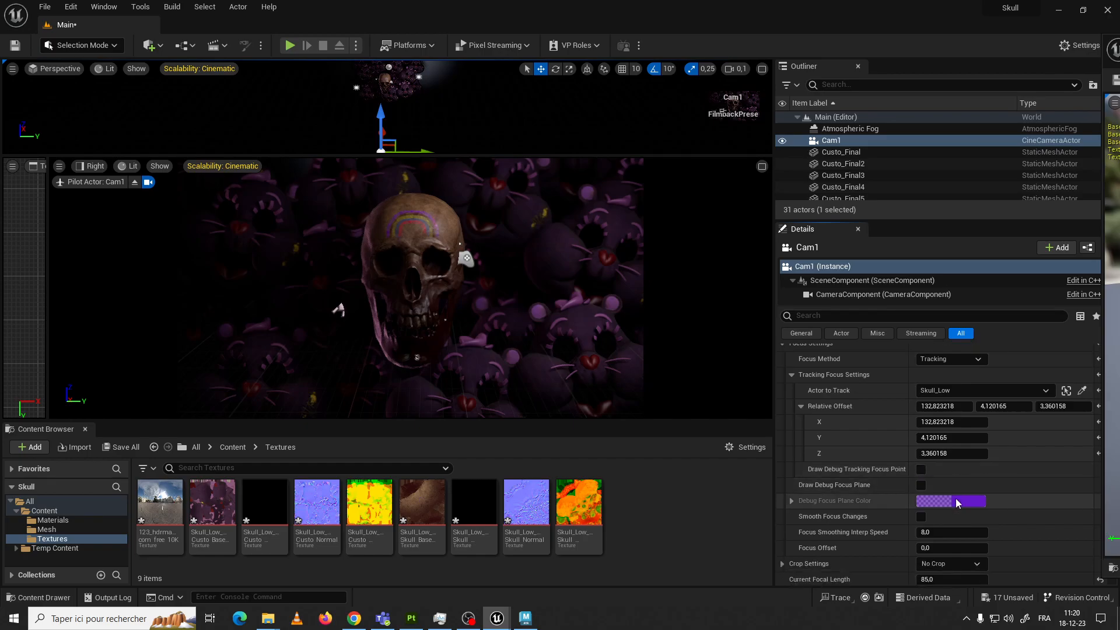
{"action": "scroll", "coordinate": [954, 495], "scroll_direction": "down", "scroll_amount": 2}
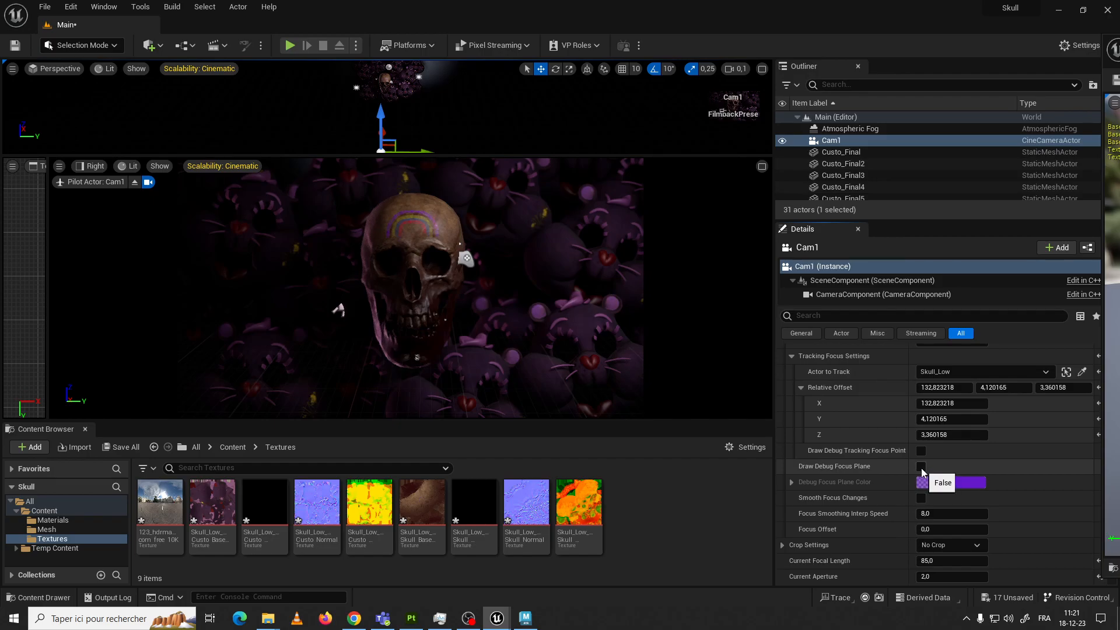
{"action": "left_click", "coordinate": [921, 467]}
Set the tracking focus relative offset to about X 0.49, Y 0.65, Z -0.28 and turn off the debug focus plane
{"action": "left_click_drag", "start_coordinate": [948, 388], "coordinate": [919, 387]}
{"action": "left_click_drag", "start_coordinate": [1004, 388], "coordinate": [999, 388]}
{"action": "left_click_drag", "start_coordinate": [1064, 387], "coordinate": [1057, 387]}
{"action": "mouse_move", "coordinate": [964, 387]}
{"action": "left_mouse_down"}
{"action": "mouse_move", "coordinate": [934, 387]}
{"action": "mouse_move", "coordinate": [983, 388]}
{"action": "left_mouse_up"}
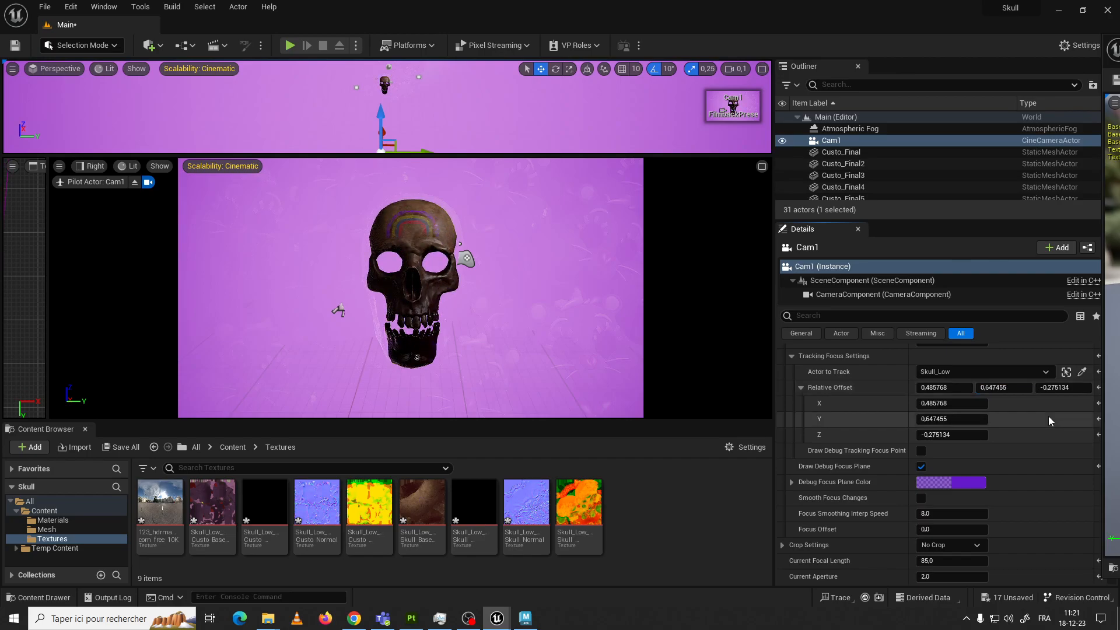
{"action": "left_click", "coordinate": [920, 466]}
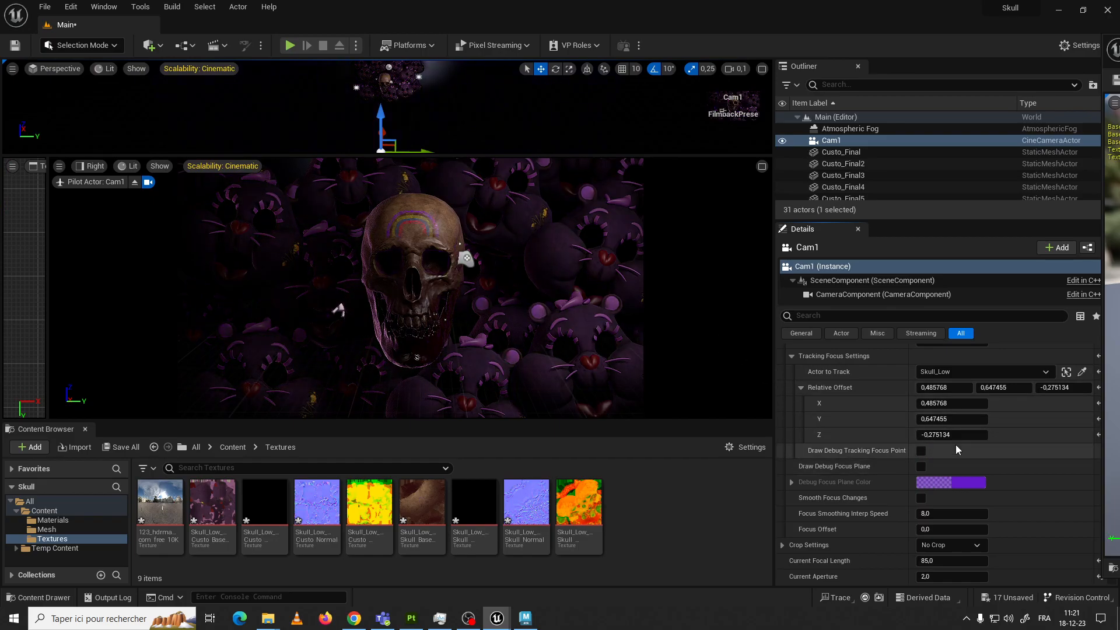
Switch Cam1's focus method to Manual
{"action": "scroll", "coordinate": [945, 432], "scroll_direction": "up", "scroll_amount": 2}
{"action": "left_click", "coordinate": [957, 397]}
{"action": "left_click", "coordinate": [951, 419]}
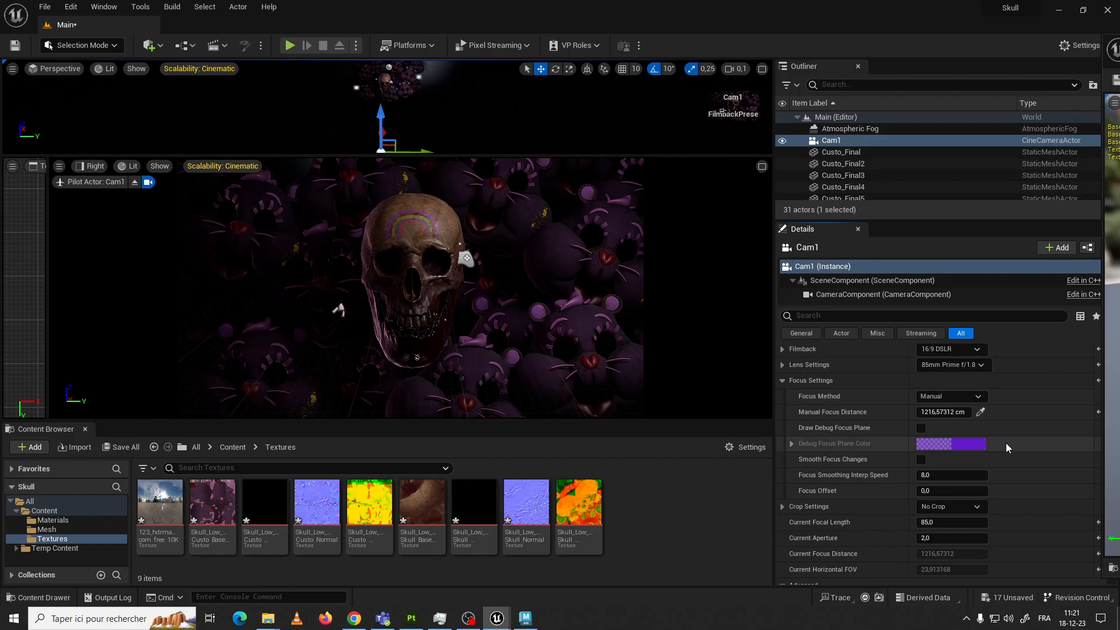
Look through Cam1's remaining camera options and post process categories, including the Film Grain settings
{"action": "scroll", "coordinate": [959, 447], "scroll_direction": "down", "scroll_amount": 1}
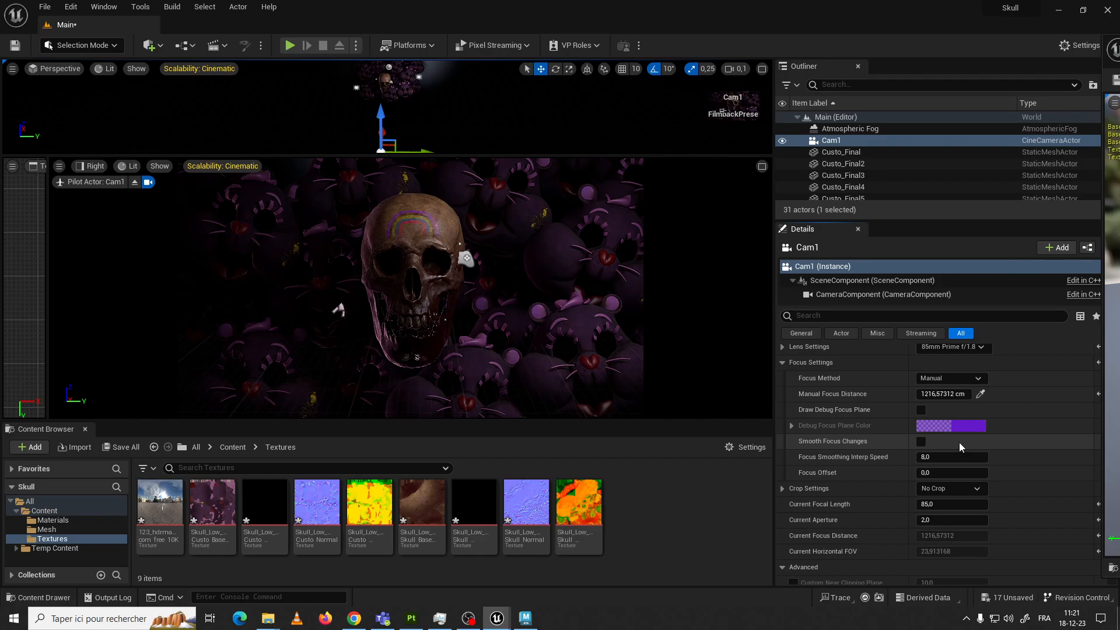
{"action": "scroll", "coordinate": [960, 442], "scroll_direction": "down", "scroll_amount": 2}
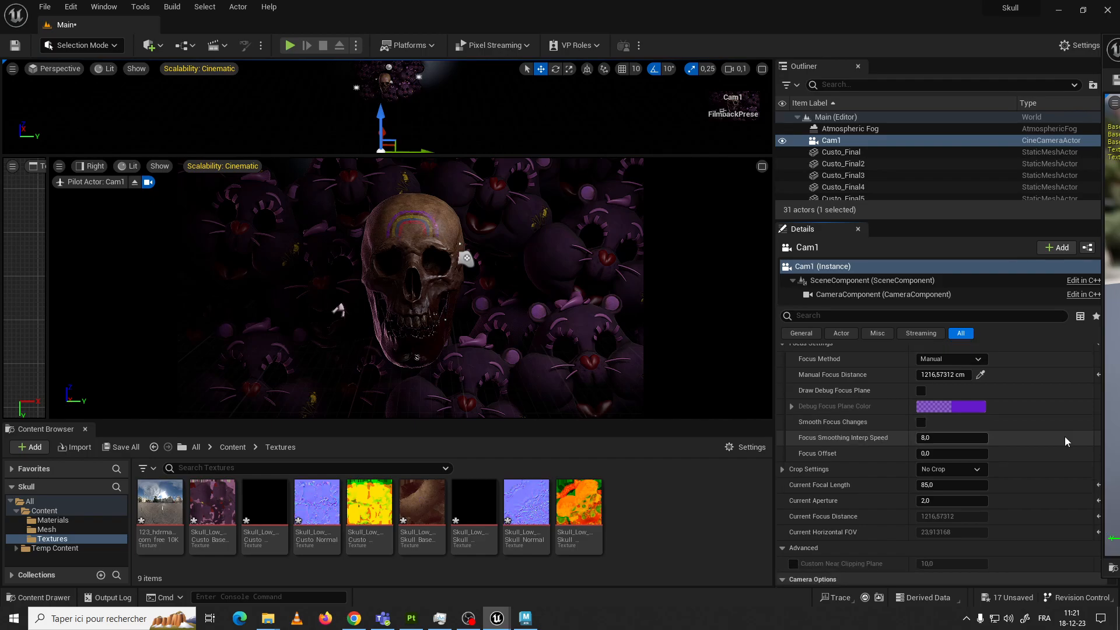
{"action": "scroll", "coordinate": [1039, 437], "scroll_direction": "down", "scroll_amount": 6}
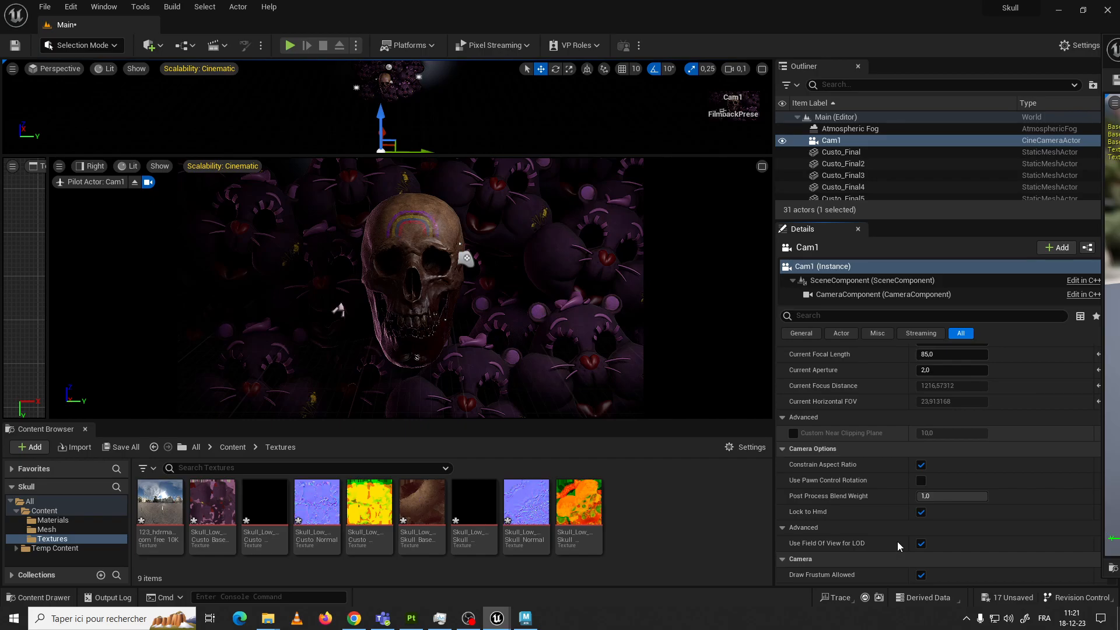
{"action": "scroll", "coordinate": [783, 409], "scroll_direction": "down", "scroll_amount": 5}
{"action": "left_click", "coordinate": [783, 408]}
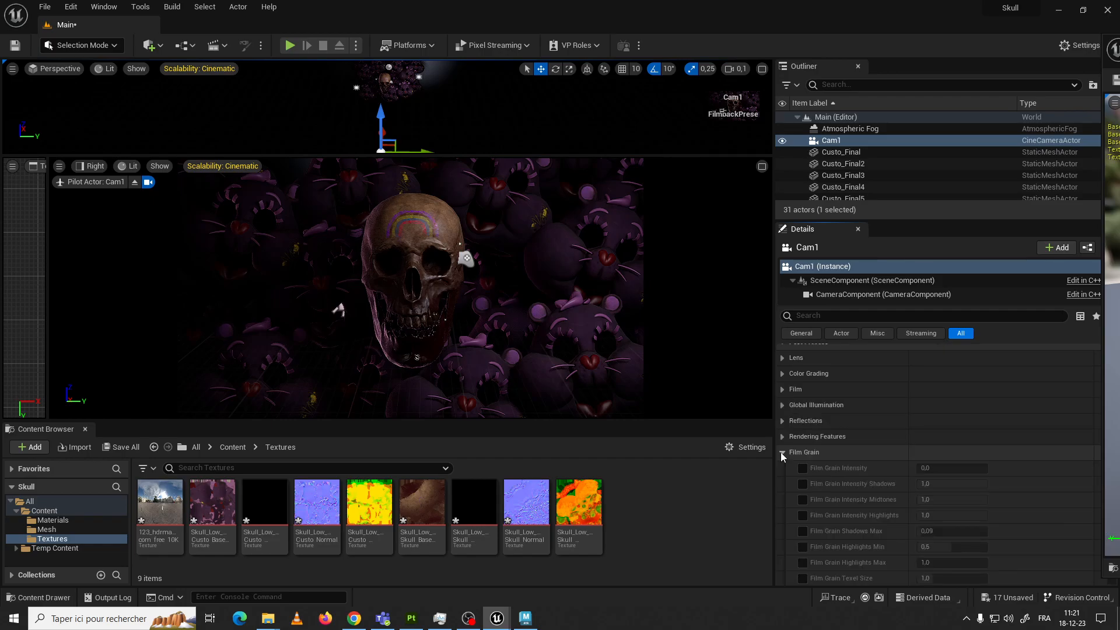
{"action": "left_click", "coordinate": [782, 453]}
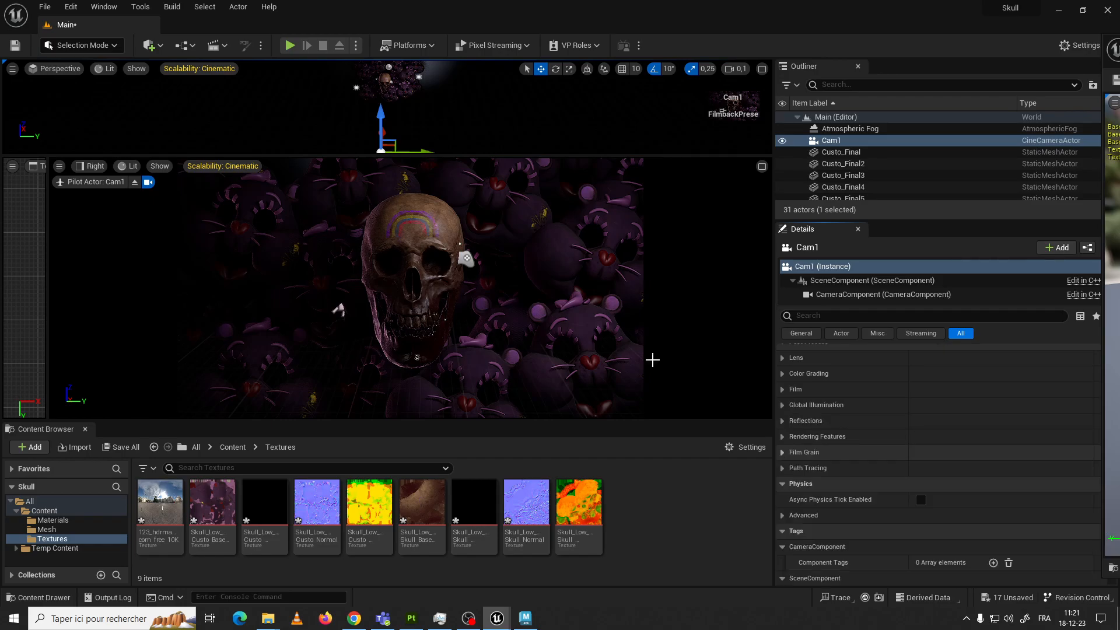
{"action": "scroll", "coordinate": [886, 425], "scroll_direction": "up", "scroll_amount": 3}
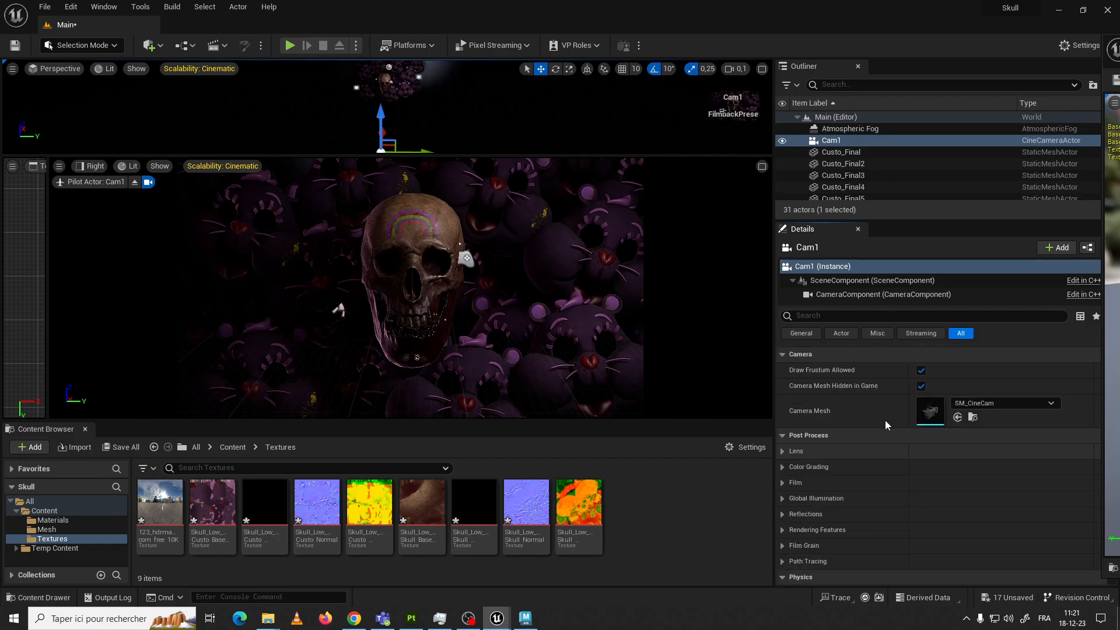
{"action": "scroll", "coordinate": [886, 425], "scroll_direction": "up", "scroll_amount": 3}
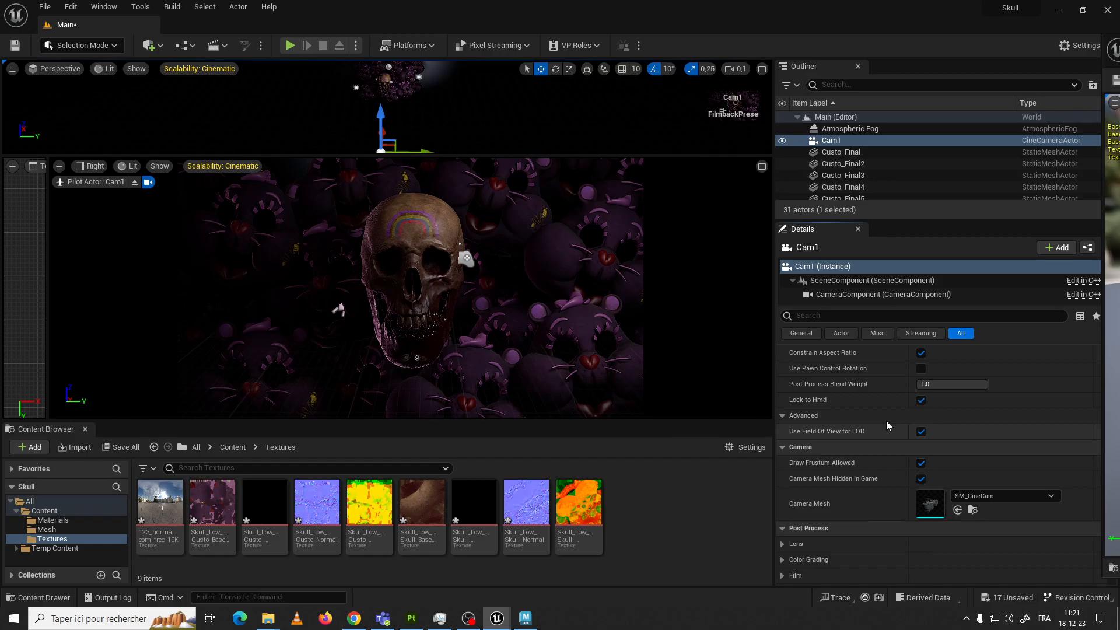
Set Cam1's focus method to Disable
{"action": "scroll", "coordinate": [887, 426], "scroll_direction": "up", "scroll_amount": 10}
{"action": "left_click", "coordinate": [951, 453]}
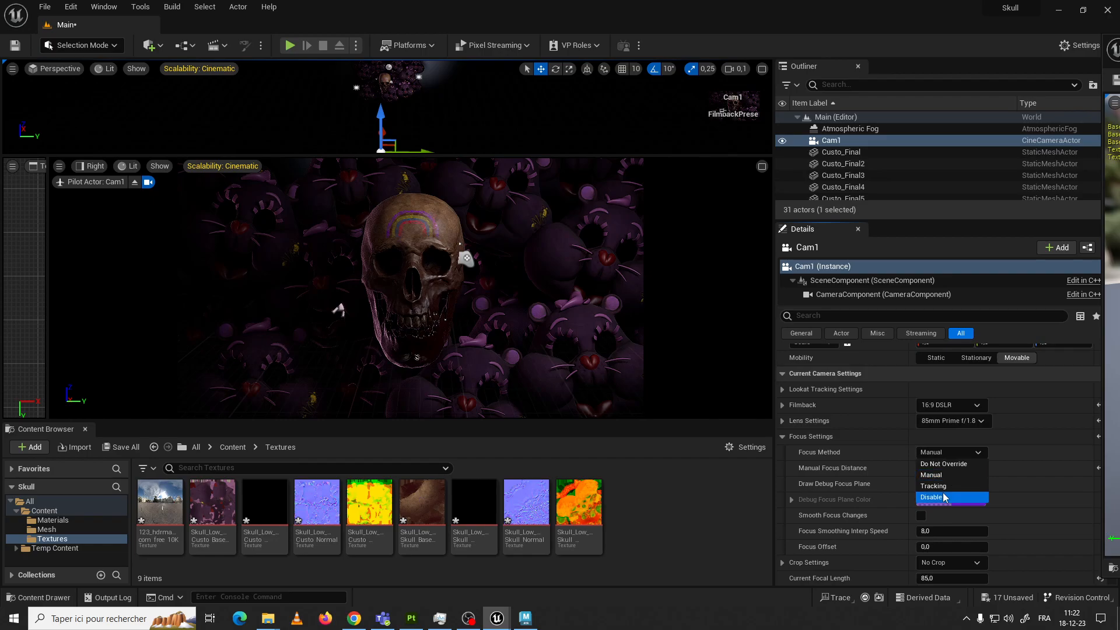
{"action": "left_click", "coordinate": [945, 497]}
Collapse Cam1's Current Camera Settings and Camera categories to bring the Post Process categories within view
{"action": "scroll", "coordinate": [853, 413], "scroll_direction": "up", "scroll_amount": 2}
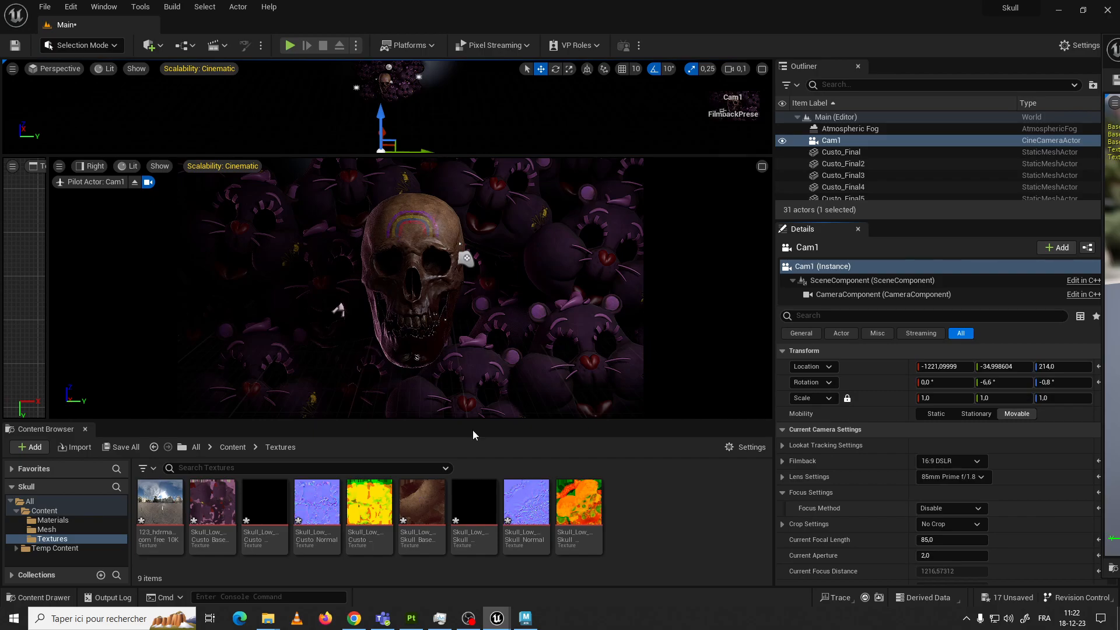
{"action": "left_click", "coordinate": [782, 430]}
{"action": "left_click", "coordinate": [782, 461]}
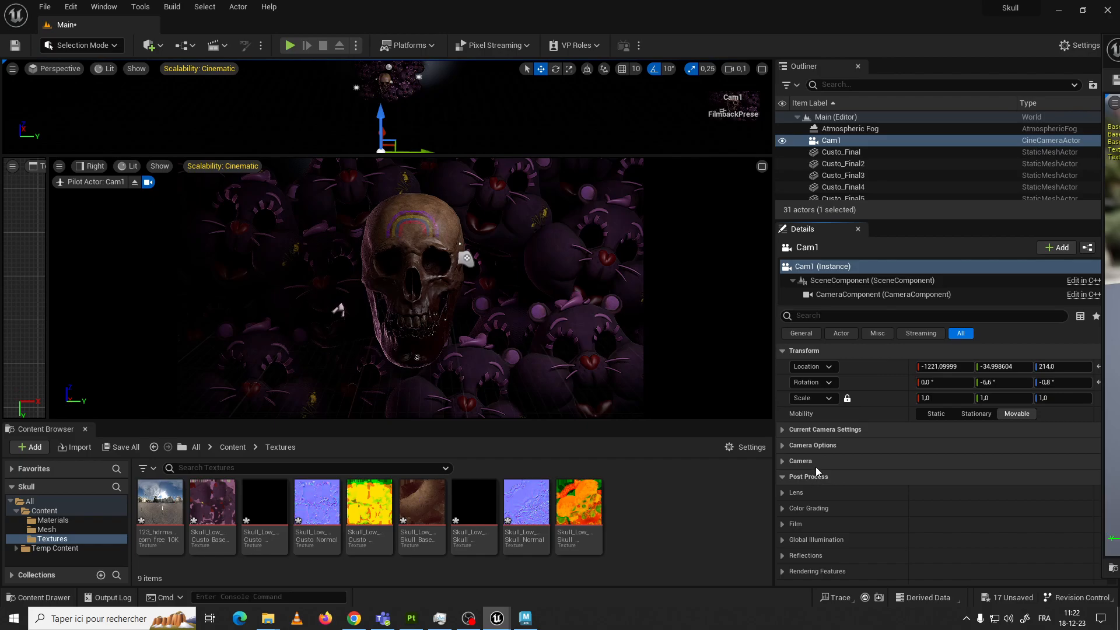
Enlarge the Outliner to show more actors and add a Post Process Volume to the level
{"action": "left_click_drag", "start_coordinate": [845, 220], "coordinate": [846, 463]}
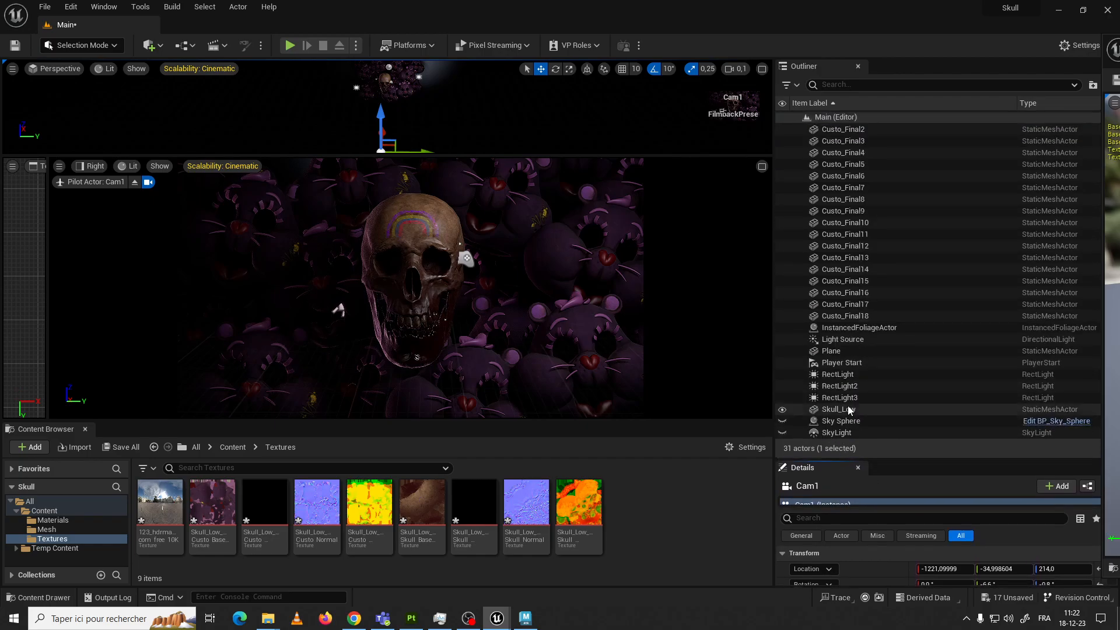
{"action": "scroll", "coordinate": [846, 329], "scroll_direction": "down", "scroll_amount": 2}
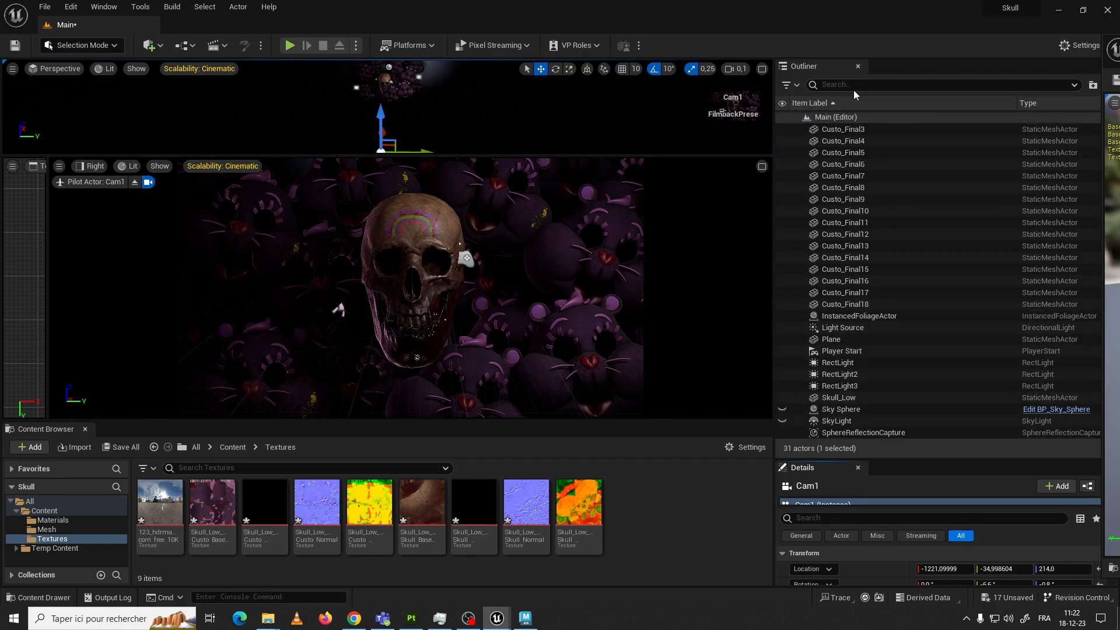
{"action": "left_click", "coordinate": [149, 45]}
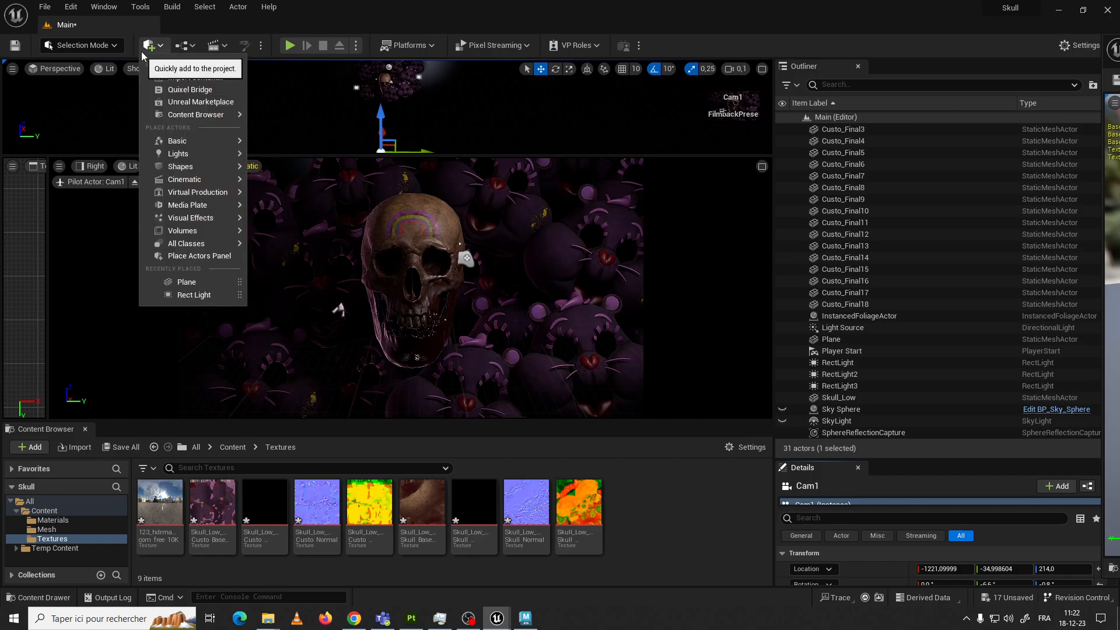
{"action": "mouse_move", "coordinate": [200, 182]}
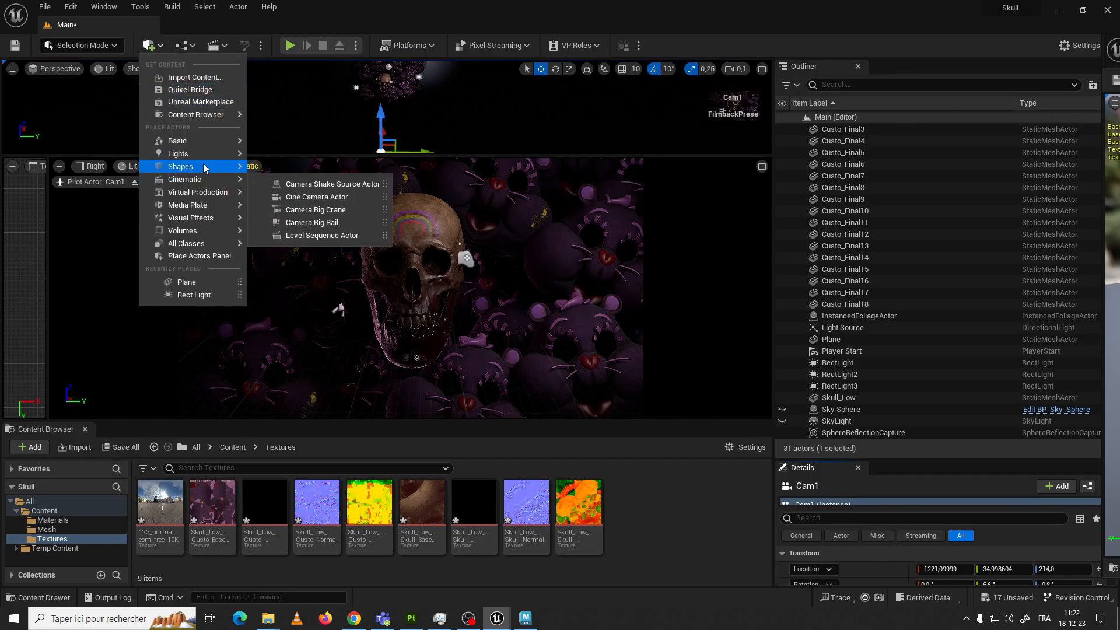
{"action": "mouse_move", "coordinate": [211, 220]}
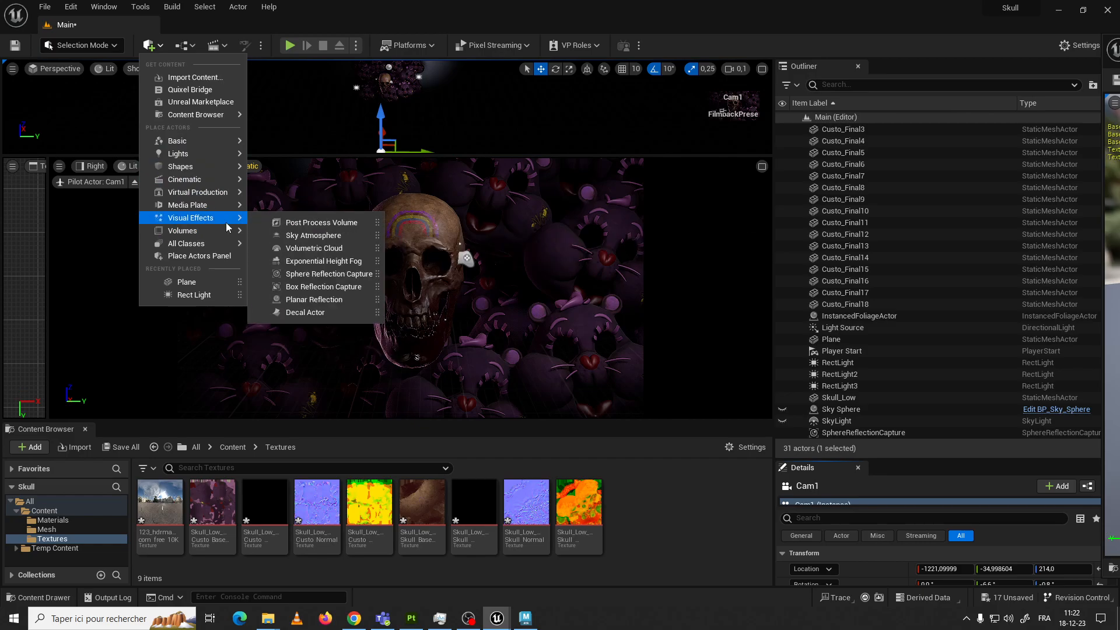
{"action": "left_click", "coordinate": [319, 226]}
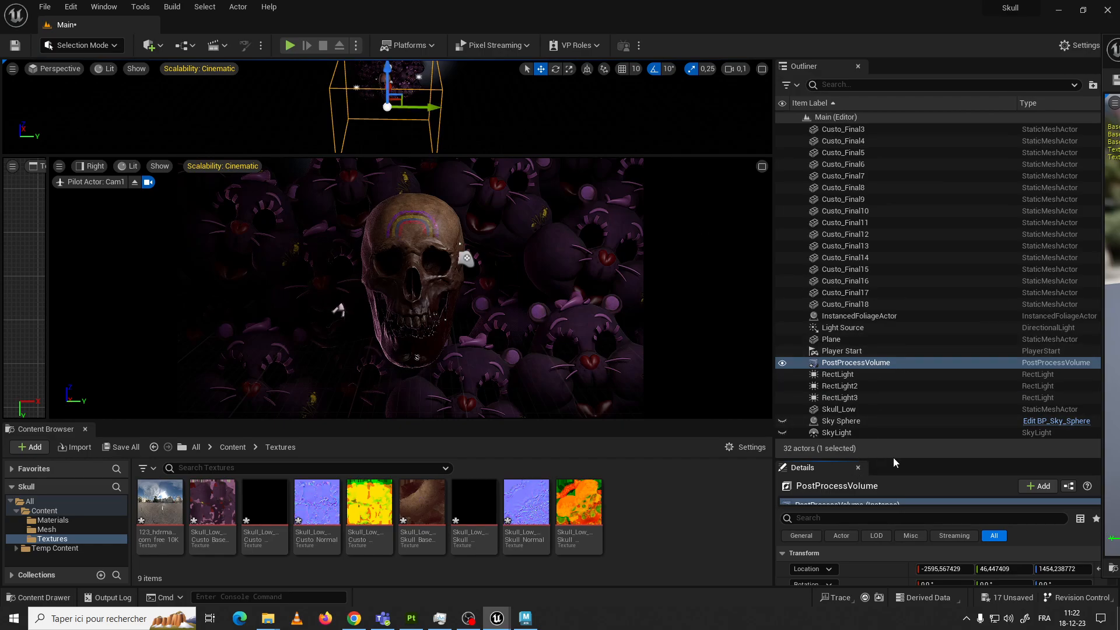
Filter the post process volume's properties by "ex", enable Infinite Extent (Unbound) and bring up its Exposure settings
{"action": "left_click_drag", "start_coordinate": [907, 460], "coordinate": [855, 156]}
{"action": "left_click", "coordinate": [838, 262]}
{"action": "type", "text": "exe"}
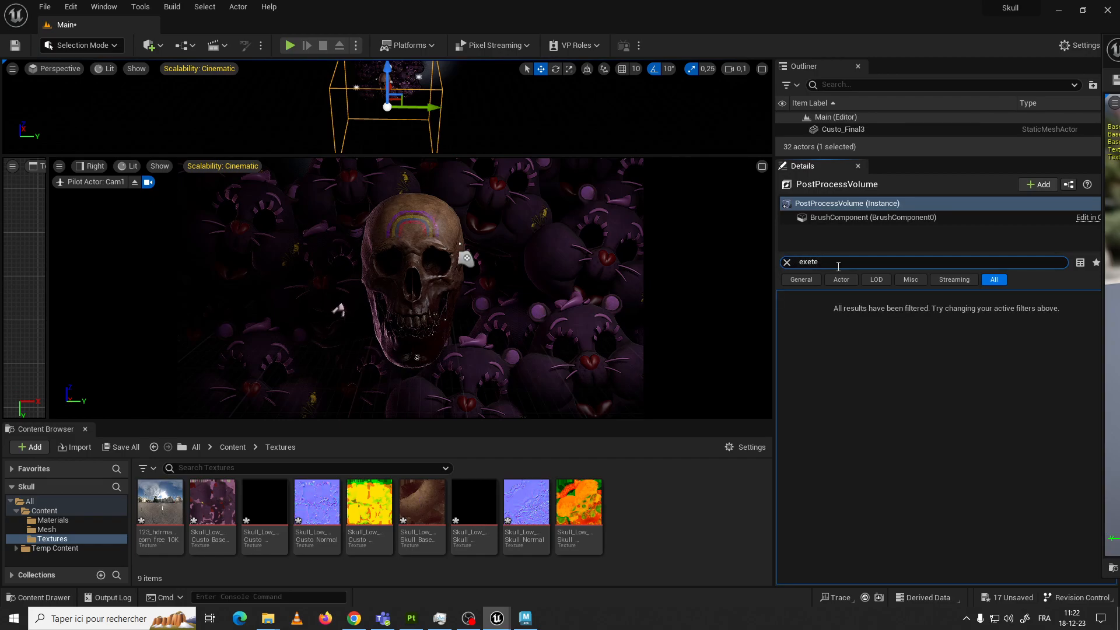
{"action": "key", "text": "BackSpace"}
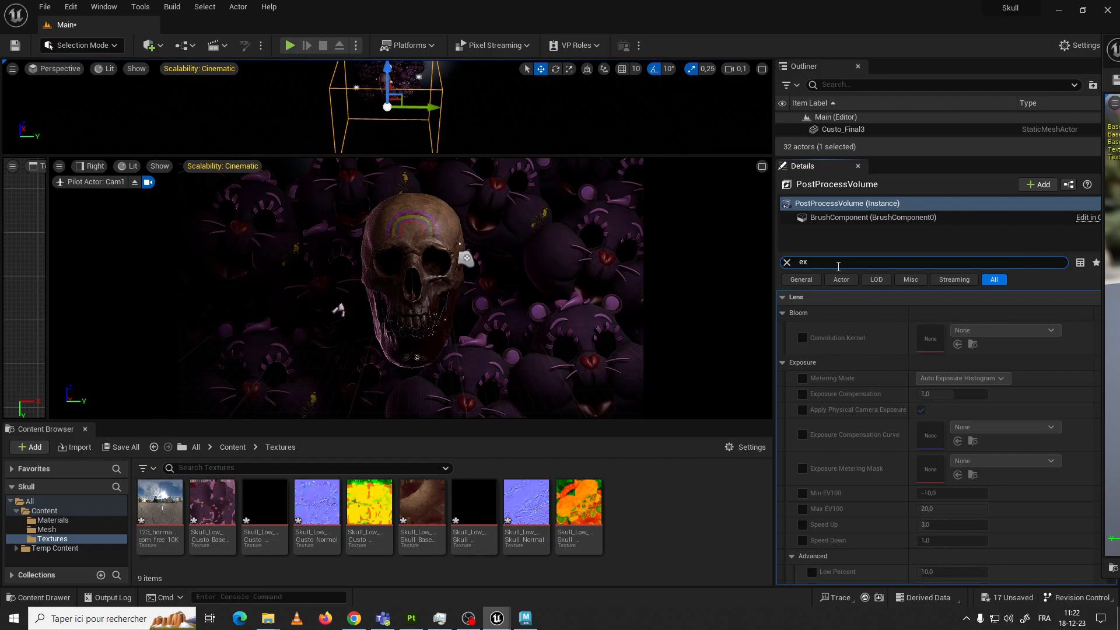
{"action": "scroll", "coordinate": [872, 347], "scroll_direction": "down", "scroll_amount": 10}
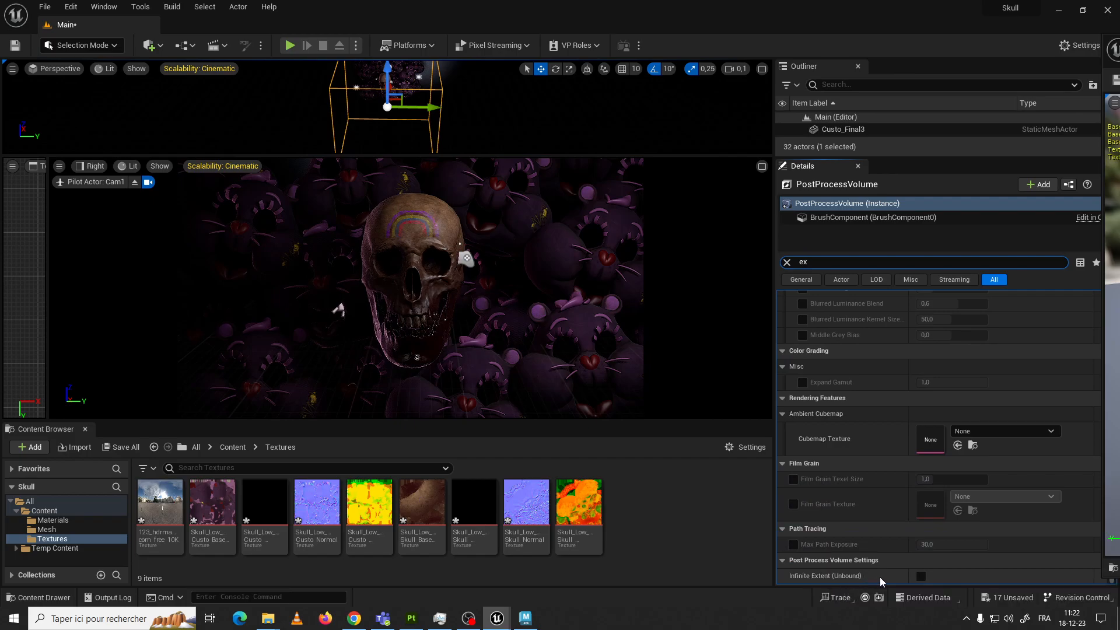
{"action": "left_click", "coordinate": [920, 577]}
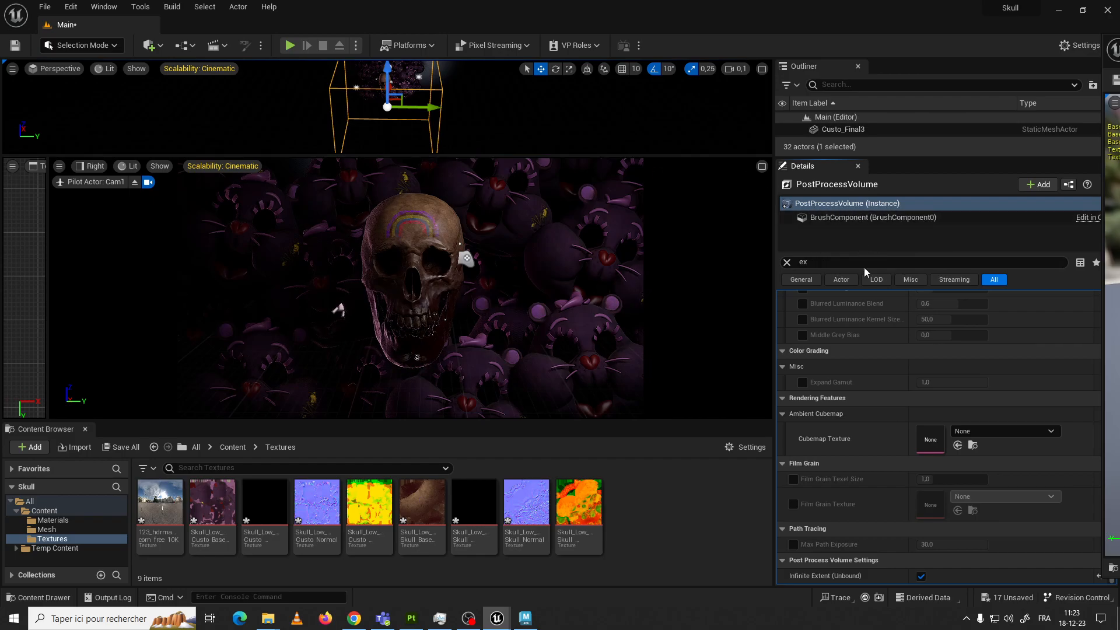
{"action": "left_click", "coordinate": [845, 203]}
{"action": "scroll", "coordinate": [880, 350], "scroll_direction": "up", "scroll_amount": 10}
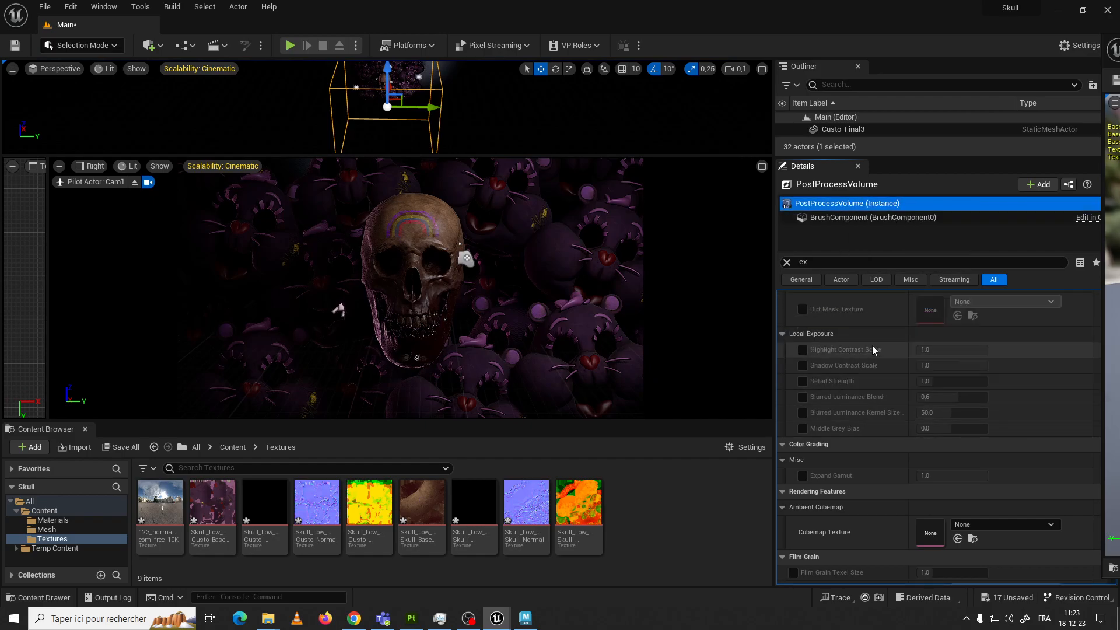
{"action": "scroll", "coordinate": [871, 334], "scroll_direction": "up", "scroll_amount": 3}
{"action": "scroll", "coordinate": [871, 335], "scroll_direction": "down", "scroll_amount": 3}
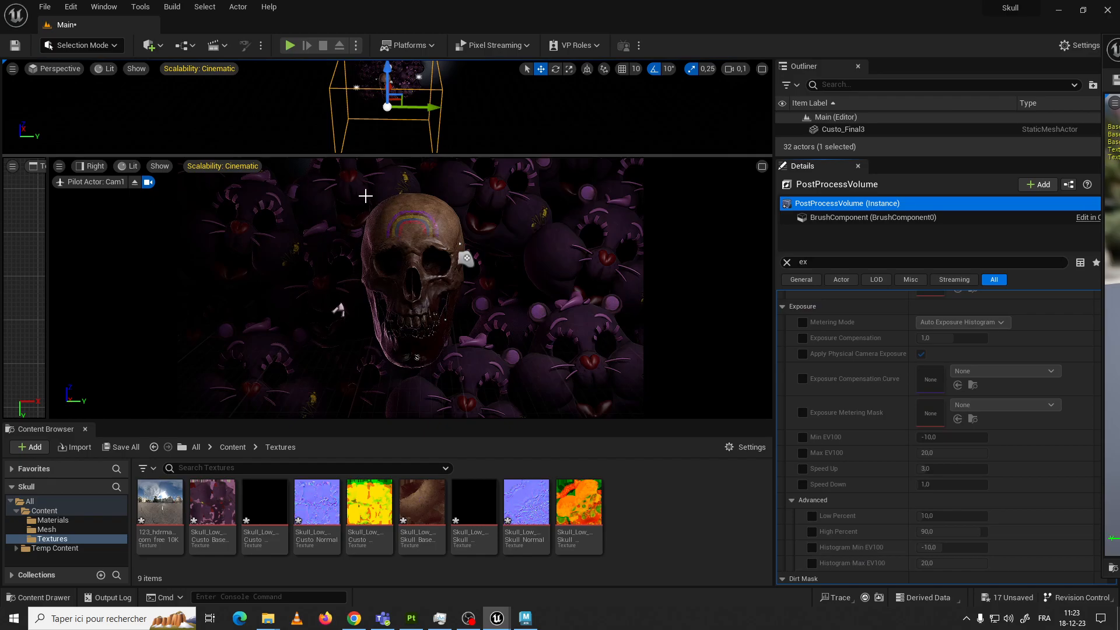
Change the viewport layout to a single pane and view the scene through Cam1
{"action": "mouse_move", "coordinate": [526, 154]}
{"action": "left_mouse_down"}
{"action": "mouse_move", "coordinate": [525, 230]}
{"action": "mouse_move", "coordinate": [527, 168]}
{"action": "left_mouse_up"}
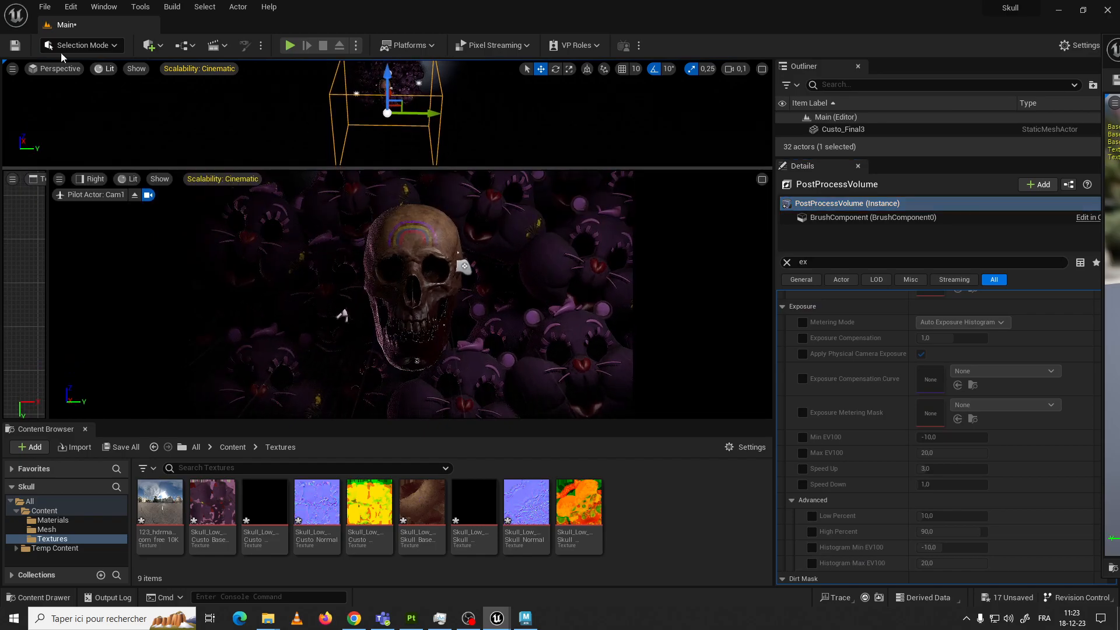
{"action": "left_click", "coordinate": [13, 68]}
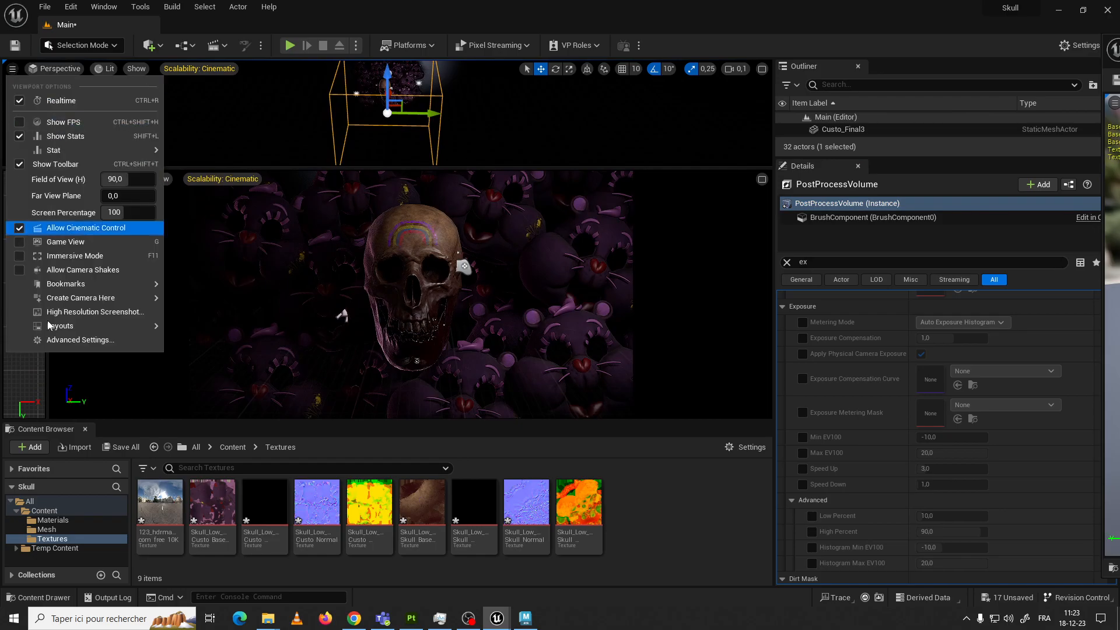
{"action": "mouse_move", "coordinate": [163, 329]}
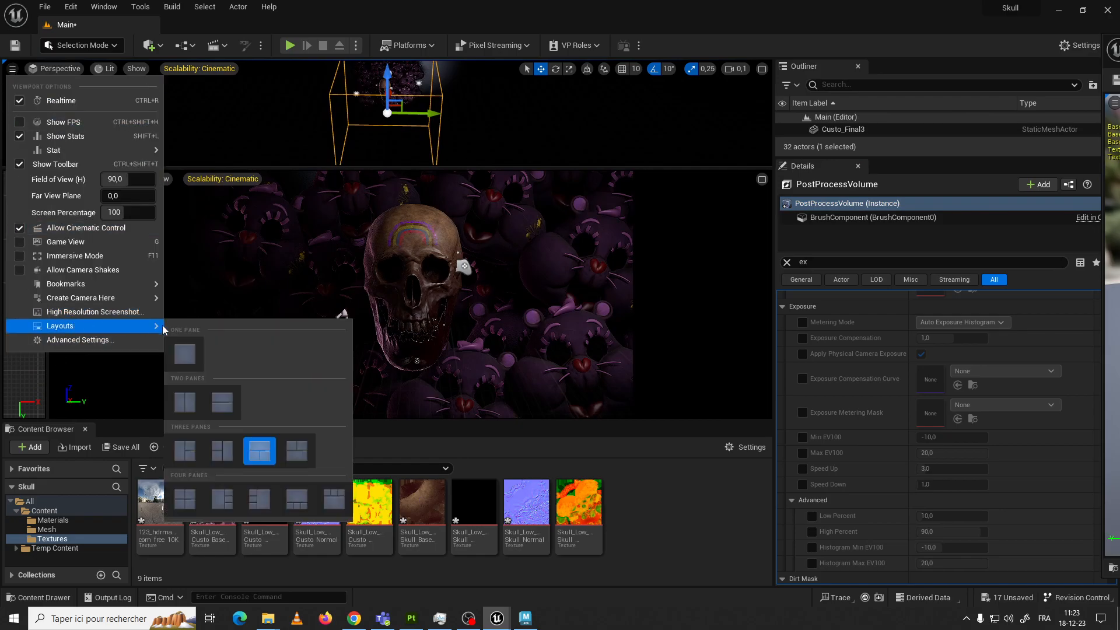
{"action": "left_click", "coordinate": [183, 357]}
{"action": "left_click", "coordinate": [67, 125]}
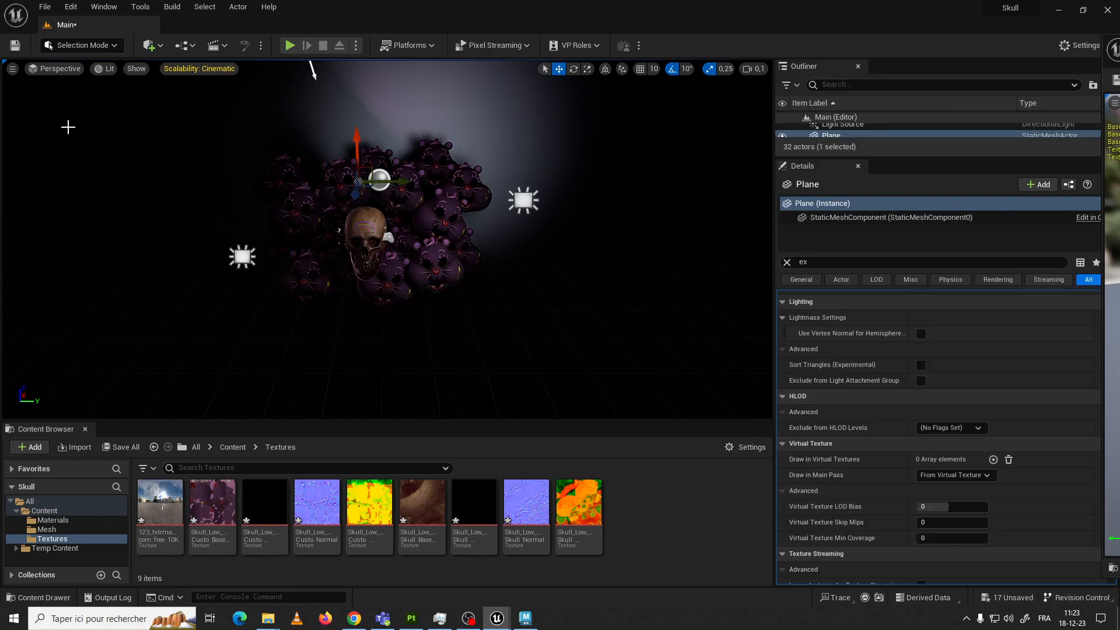
{"action": "left_click", "coordinate": [59, 68]}
{"action": "left_click", "coordinate": [77, 195]}
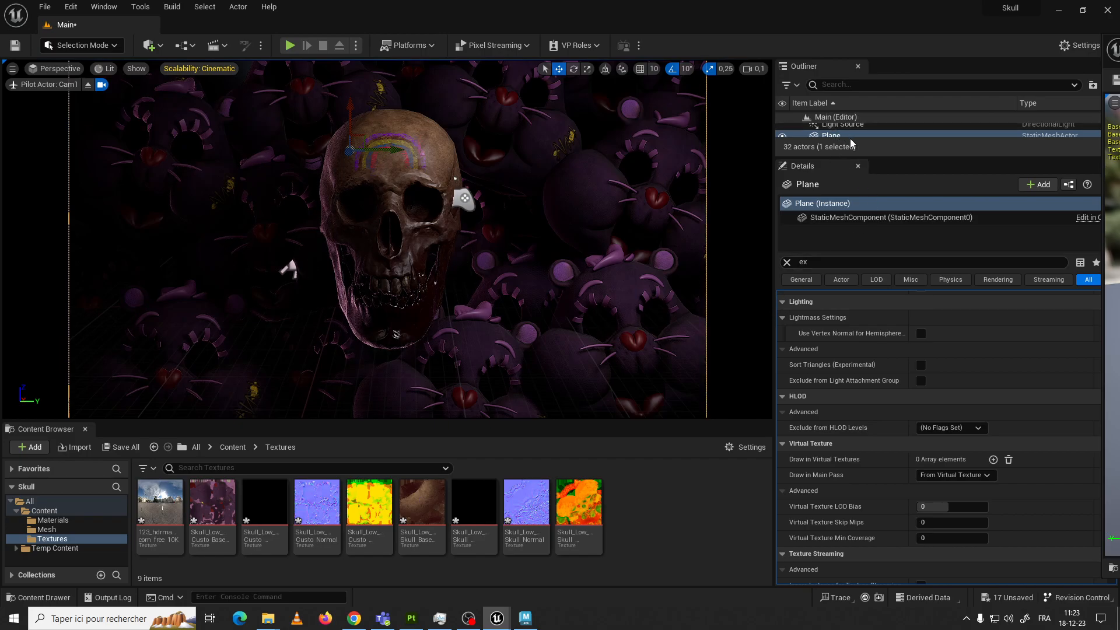
Reselect PostProcessVolume in the Outliner and enlarge the Details area to show its Exposure settings
{"action": "left_click_drag", "start_coordinate": [861, 157], "coordinate": [862, 325]}
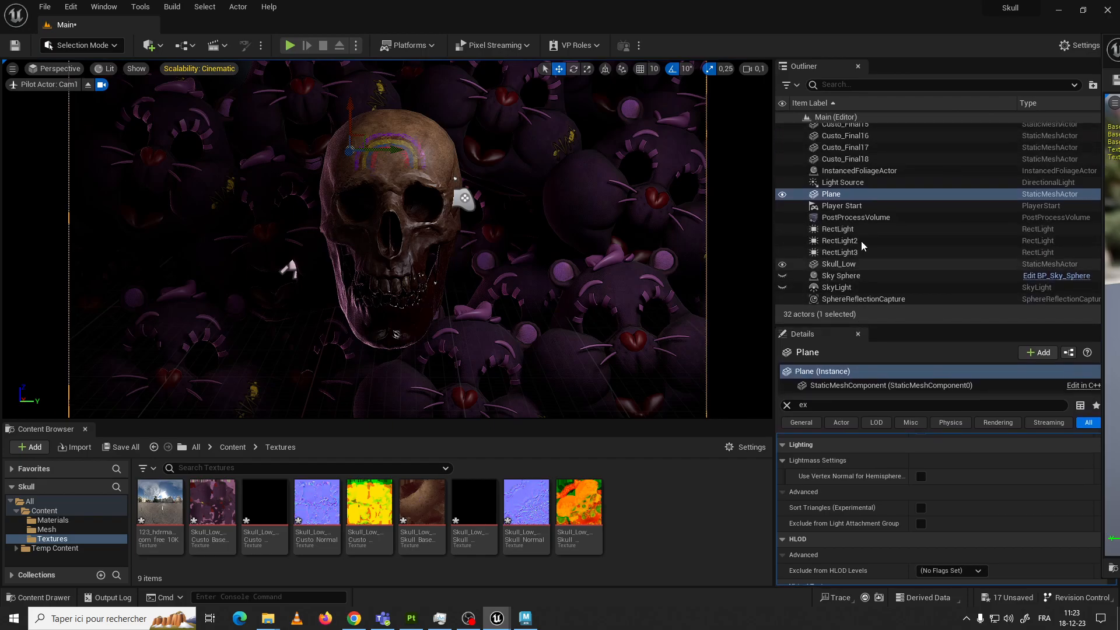
{"action": "left_click", "coordinate": [862, 219]}
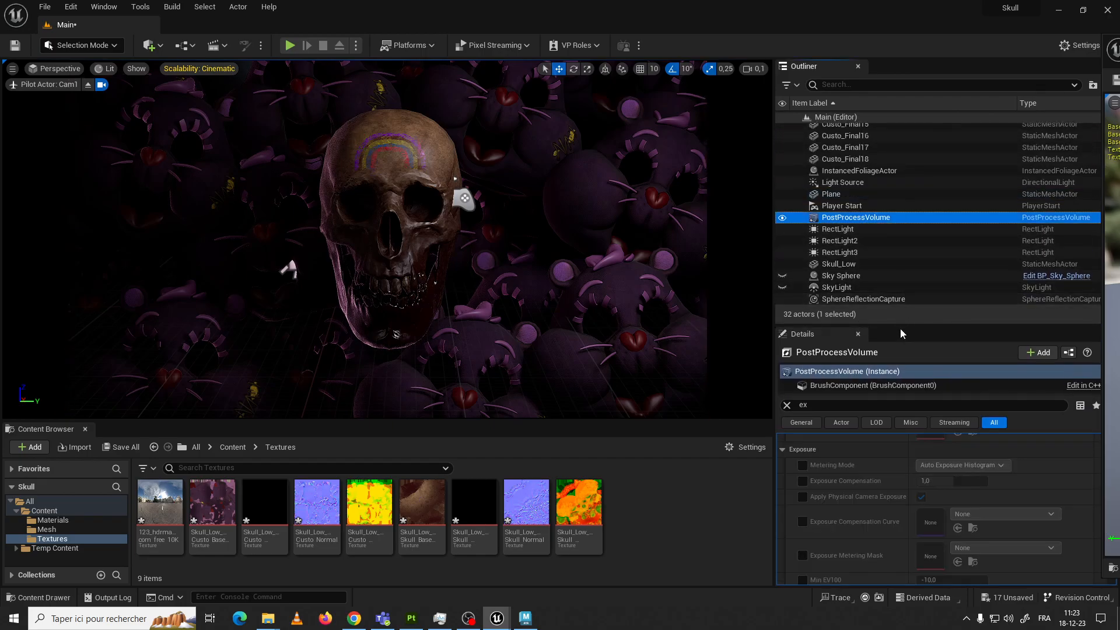
{"action": "left_click_drag", "start_coordinate": [901, 333], "coordinate": [896, 169]}
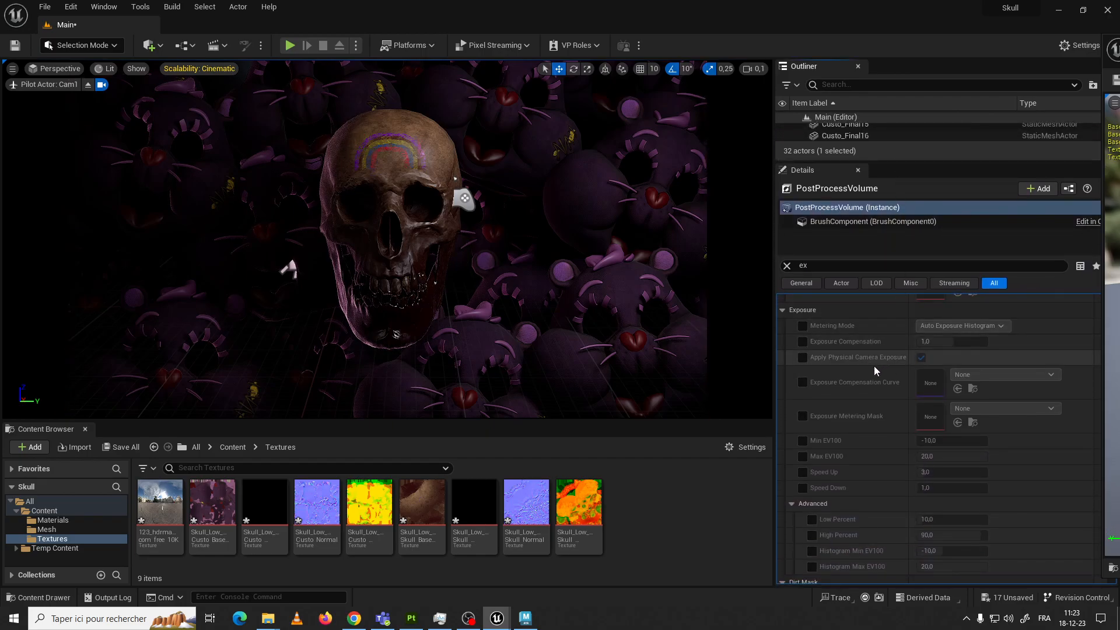
Collapse the Bloom, Exposure, Dirt Mask, Local Exposure and Lens groups and clear the "ex" property filter
{"action": "scroll", "coordinate": [881, 376], "scroll_direction": "up", "scroll_amount": 3}
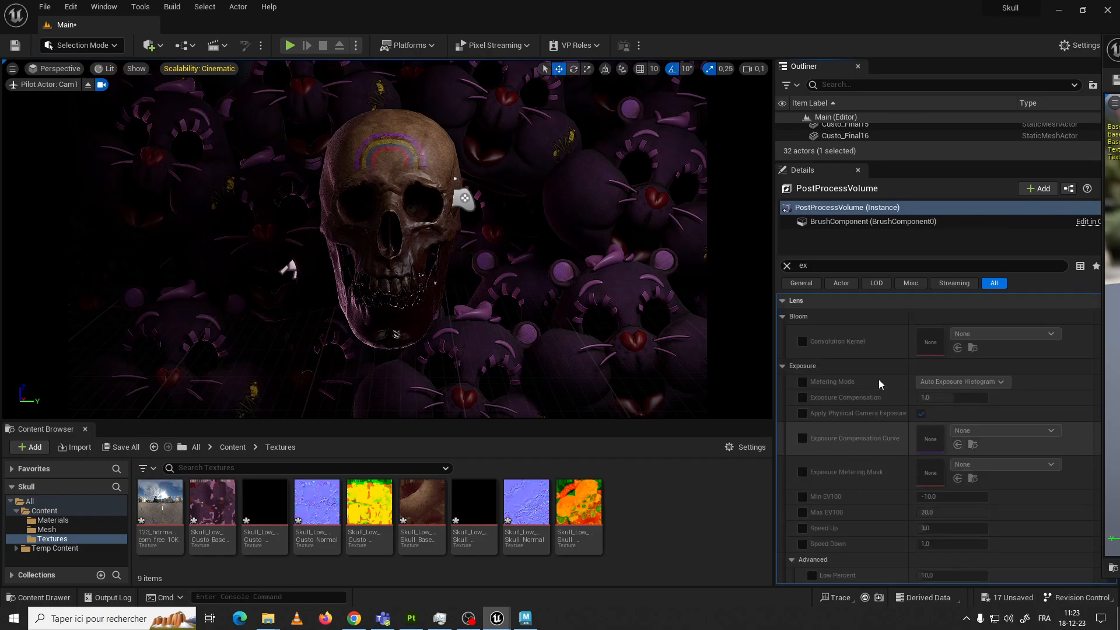
{"action": "left_click", "coordinate": [804, 342]}
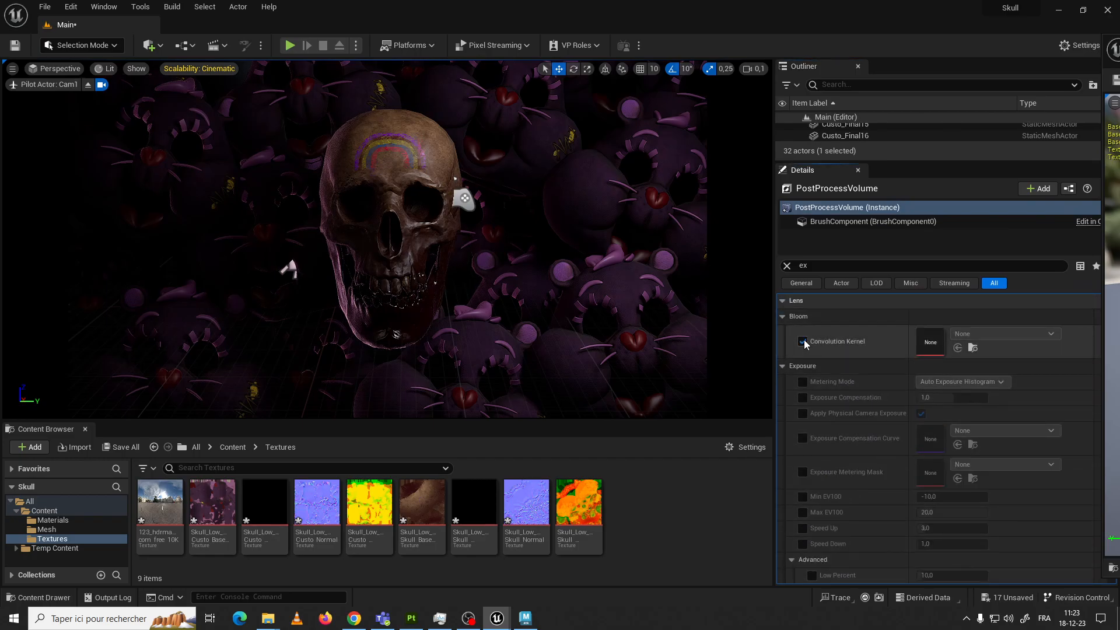
{"action": "left_click", "coordinate": [803, 342]}
{"action": "left_click", "coordinate": [783, 316]}
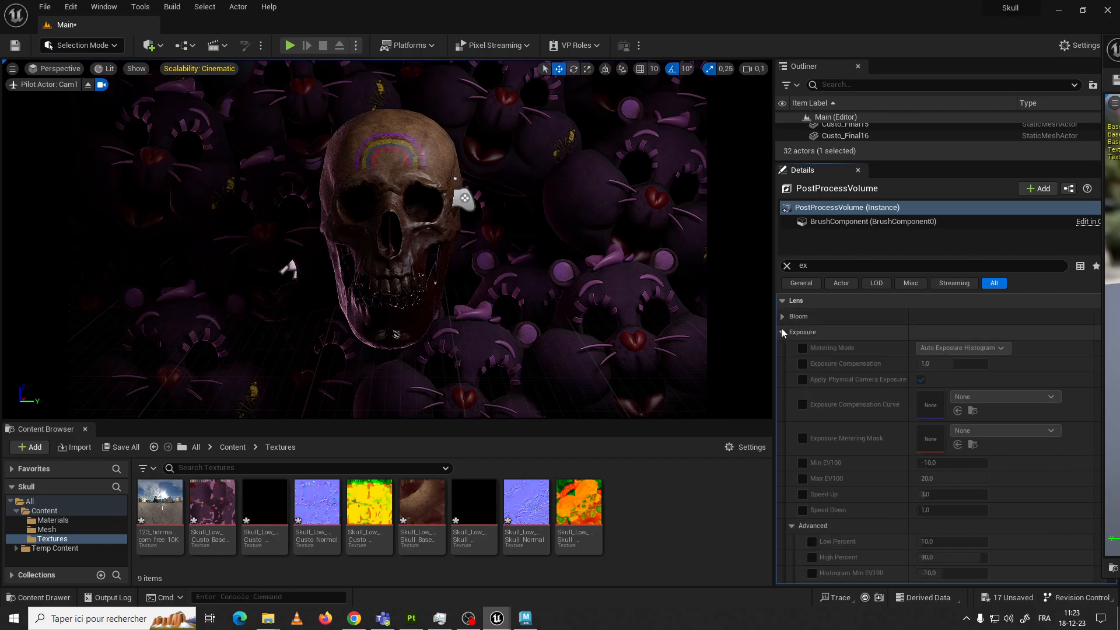
{"action": "left_click", "coordinate": [783, 332]}
{"action": "left_click", "coordinate": [783, 348]}
{"action": "left_click", "coordinate": [783, 363]}
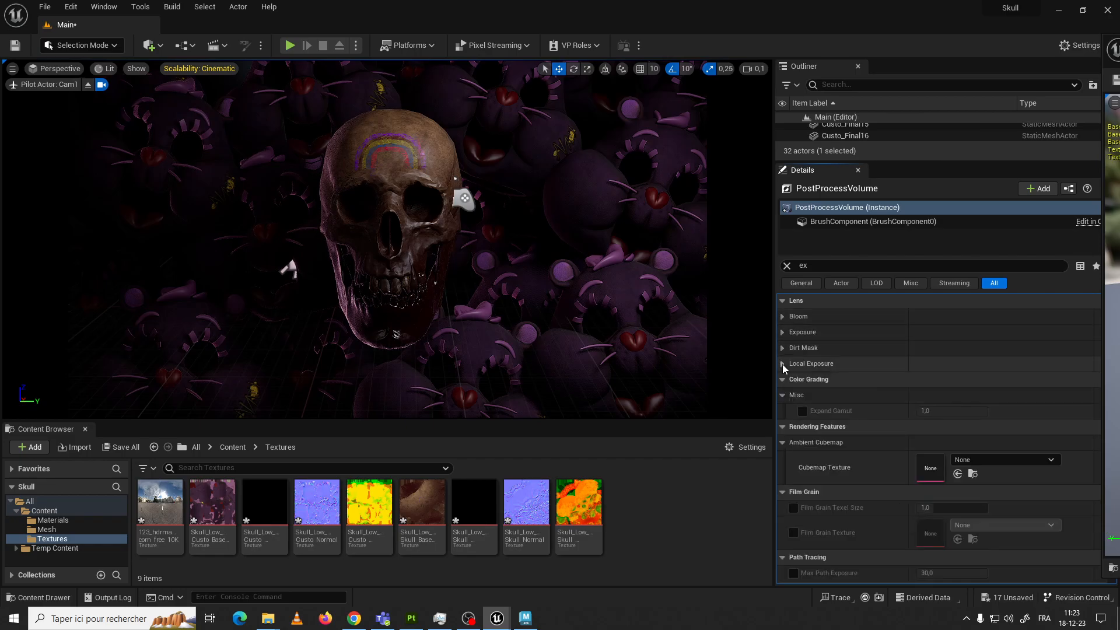
{"action": "left_click", "coordinate": [782, 301]}
{"action": "key", "text": "BackSpace"}
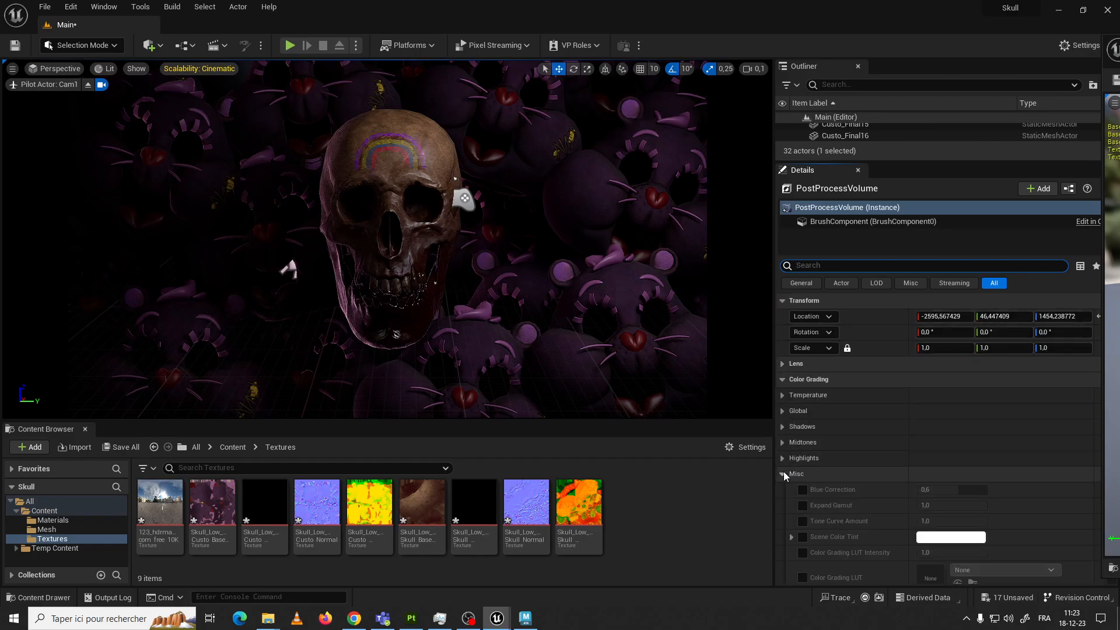
Collapse the post process volume's remaining property categories, from Color Grading and Film through Reflections and Path Tracing to Brush Settings
{"action": "left_click", "coordinate": [782, 473]}
{"action": "left_click", "coordinate": [782, 379]}
{"action": "left_click", "coordinate": [782, 395]}
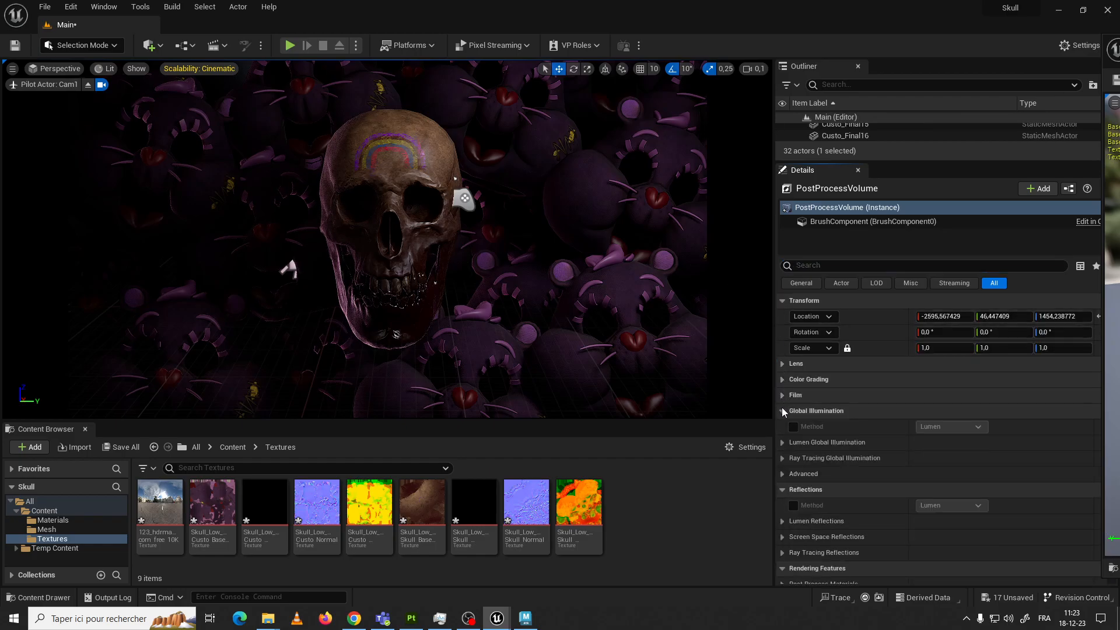
{"action": "left_click", "coordinate": [782, 411]}
{"action": "left_click", "coordinate": [782, 427]}
{"action": "left_click", "coordinate": [783, 443]}
{"action": "left_click", "coordinate": [785, 459]}
{"action": "left_click", "coordinate": [782, 474]}
{"action": "left_click", "coordinate": [783, 490]}
{"action": "left_click", "coordinate": [782, 505]}
{"action": "scroll", "coordinate": [800, 453], "scroll_direction": "down", "scroll_amount": 2}
{"action": "left_click", "coordinate": [783, 450]}
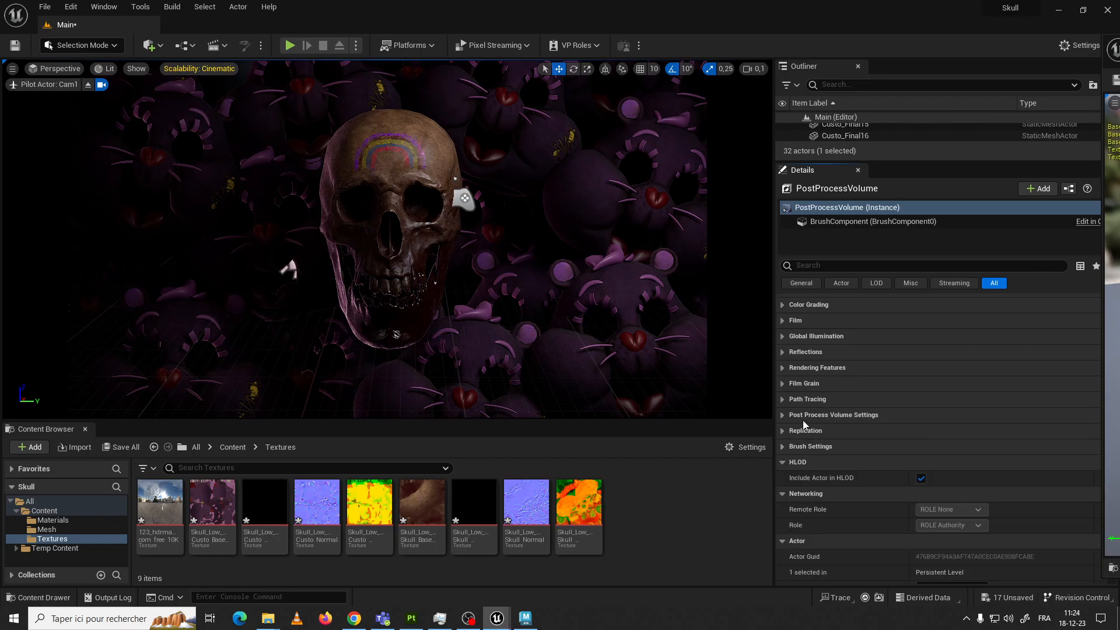
Expand the Lens category and look over its Mobile Depth of Field settings, leaving that group collapsed
{"action": "scroll", "coordinate": [804, 425], "scroll_direction": "up", "scroll_amount": 5}
{"action": "left_click", "coordinate": [783, 364]}
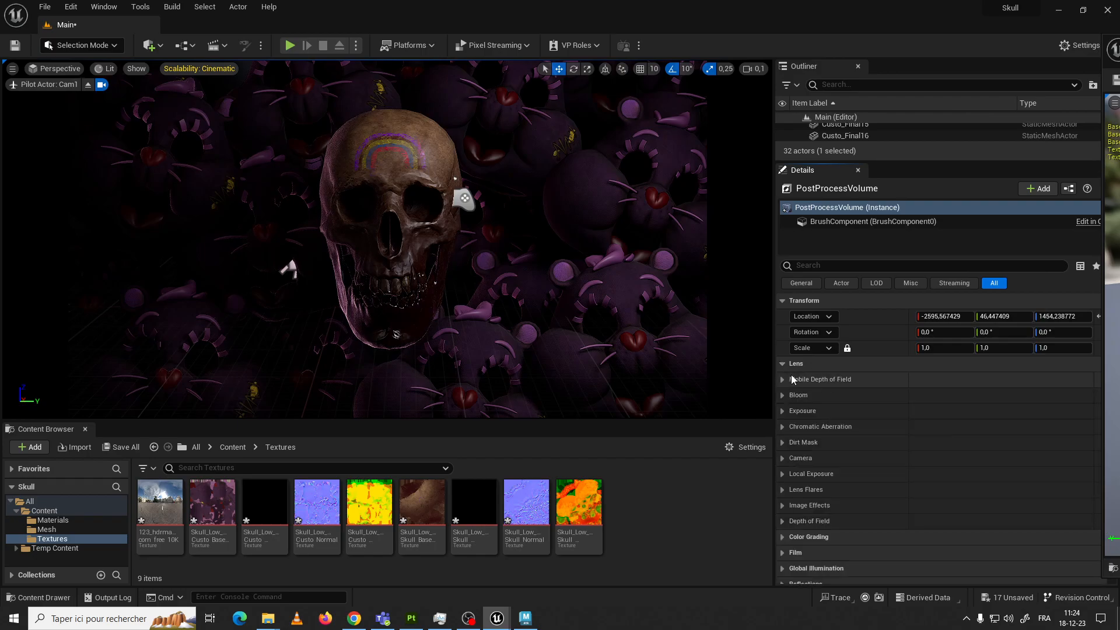
{"action": "left_click", "coordinate": [782, 380]}
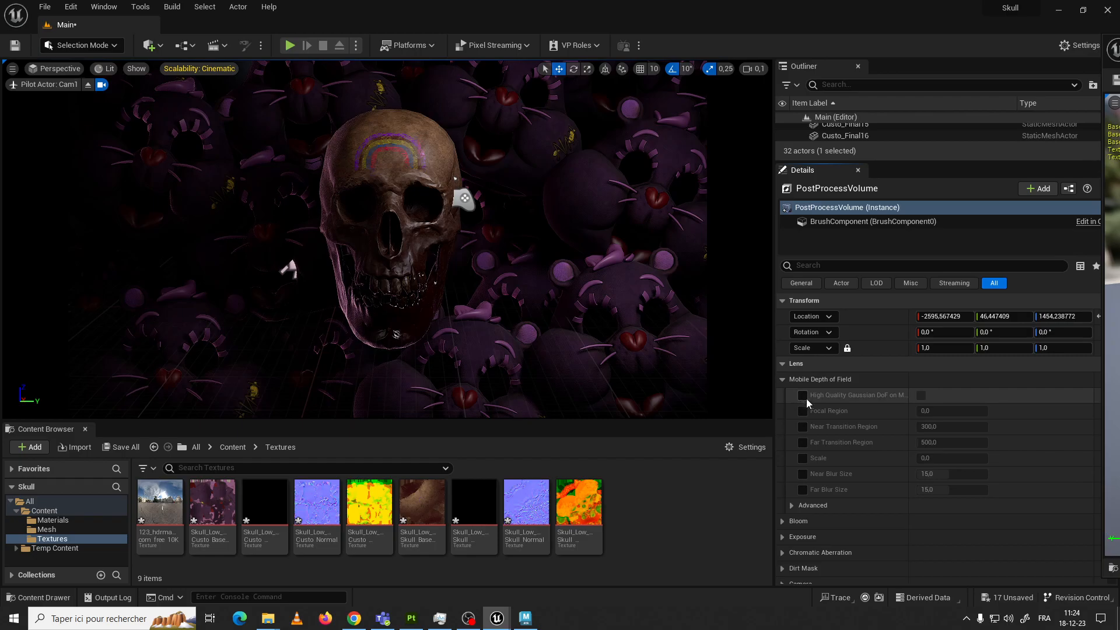
{"action": "left_click", "coordinate": [785, 381]}
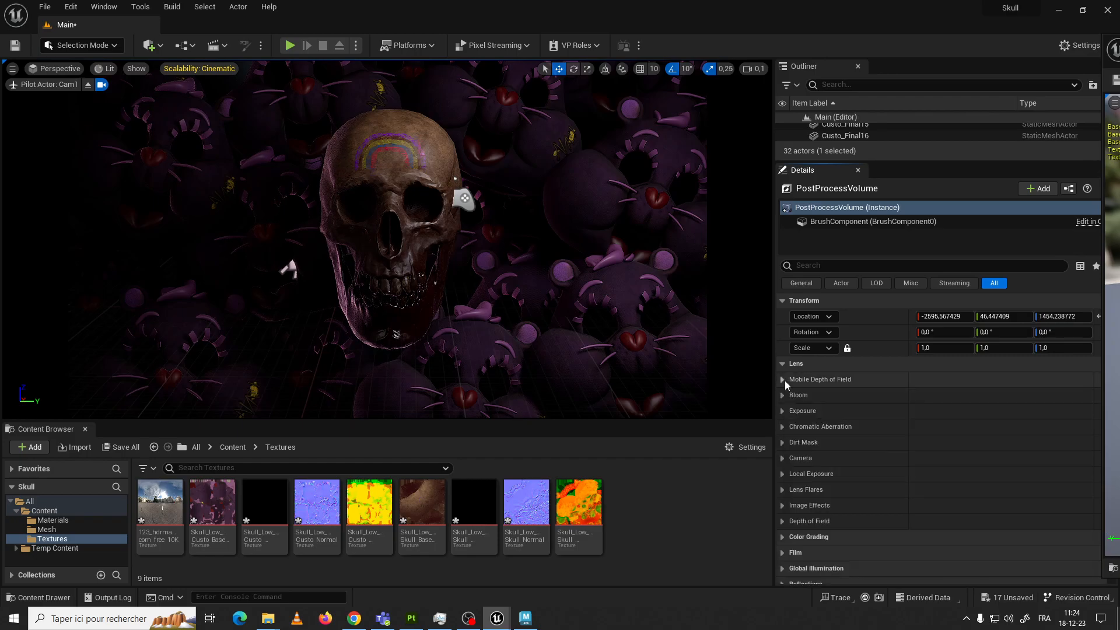
Enable the Bloom Intensity override and set it to 1,664, keeping the Standard method enabled
{"action": "left_click", "coordinate": [783, 396]}
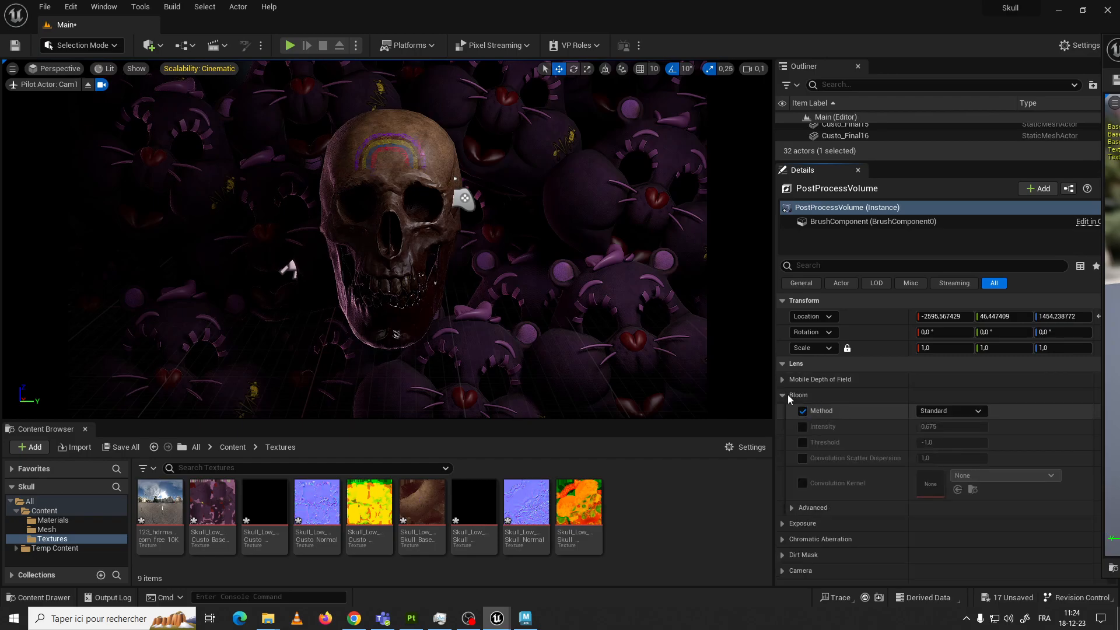
{"action": "left_click", "coordinate": [803, 427]}
{"action": "mouse_move", "coordinate": [929, 427]}
{"action": "left_mouse_down"}
{"action": "mouse_move", "coordinate": [987, 426]}
{"action": "mouse_move", "coordinate": [951, 427]}
{"action": "left_mouse_up"}
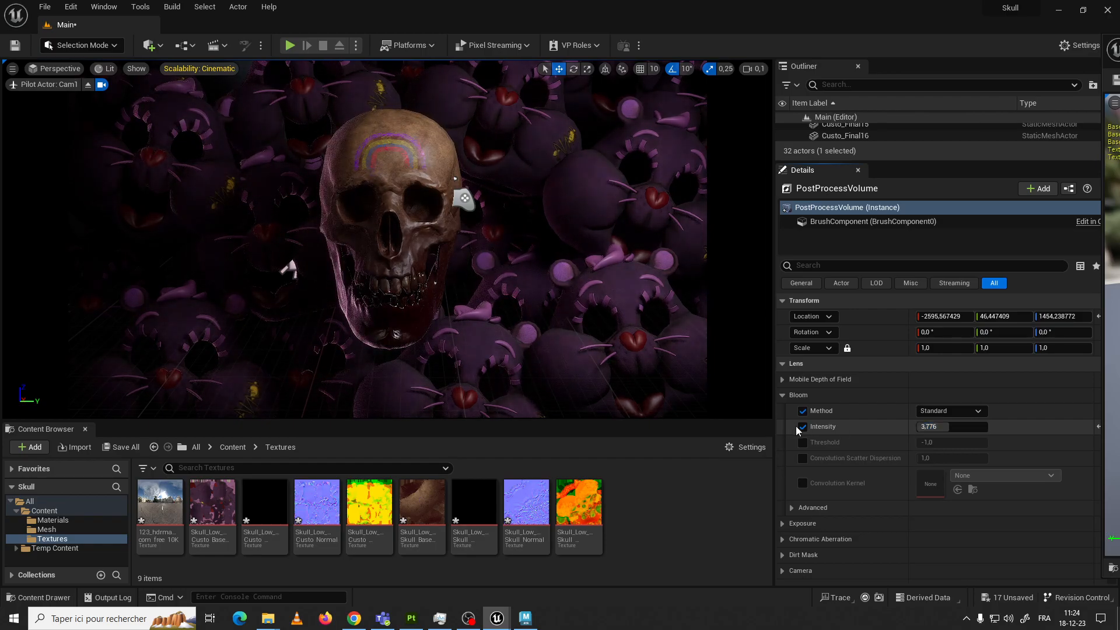
{"action": "left_click", "coordinate": [803, 426]}
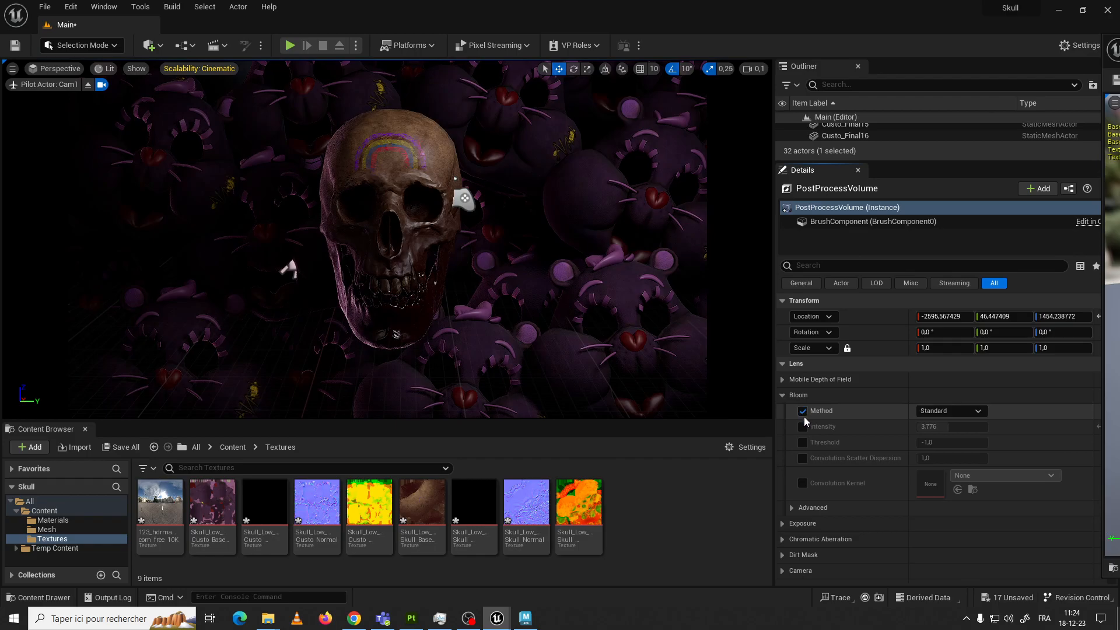
{"action": "left_click", "coordinate": [804, 411]}
{"action": "left_click", "coordinate": [803, 411]}
{"action": "left_click", "coordinate": [803, 426]}
{"action": "left_click_drag", "start_coordinate": [951, 426], "coordinate": [919, 427]}
Enable Metering Mode and Exposure Compensation in the Exposure group and set the compensation to about 1,48
{"action": "scroll", "coordinate": [814, 484], "scroll_direction": "down", "scroll_amount": 3}
{"action": "left_click", "coordinate": [782, 469]}
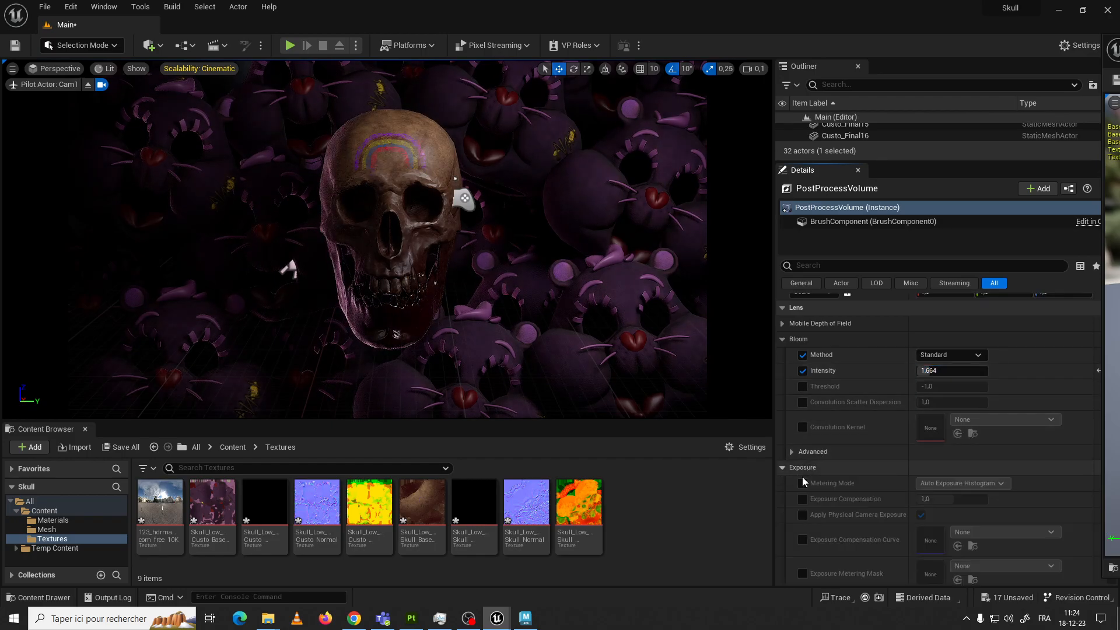
{"action": "scroll", "coordinate": [802, 476], "scroll_direction": "down", "scroll_amount": 4}
{"action": "left_click", "coordinate": [803, 410]}
{"action": "left_click", "coordinate": [803, 426]}
{"action": "mouse_move", "coordinate": [935, 426]}
{"action": "left_mouse_down"}
{"action": "mouse_move", "coordinate": [971, 427]}
{"action": "mouse_move", "coordinate": [936, 427]}
{"action": "left_mouse_up"}
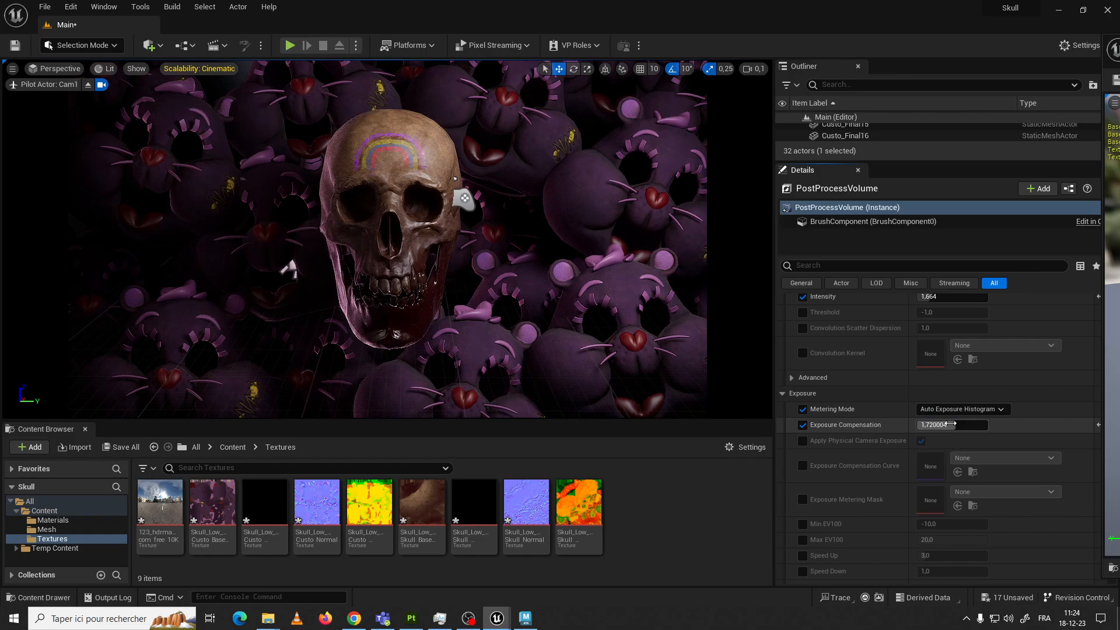
{"action": "left_click_drag", "start_coordinate": [952, 424], "coordinate": [947, 425]}
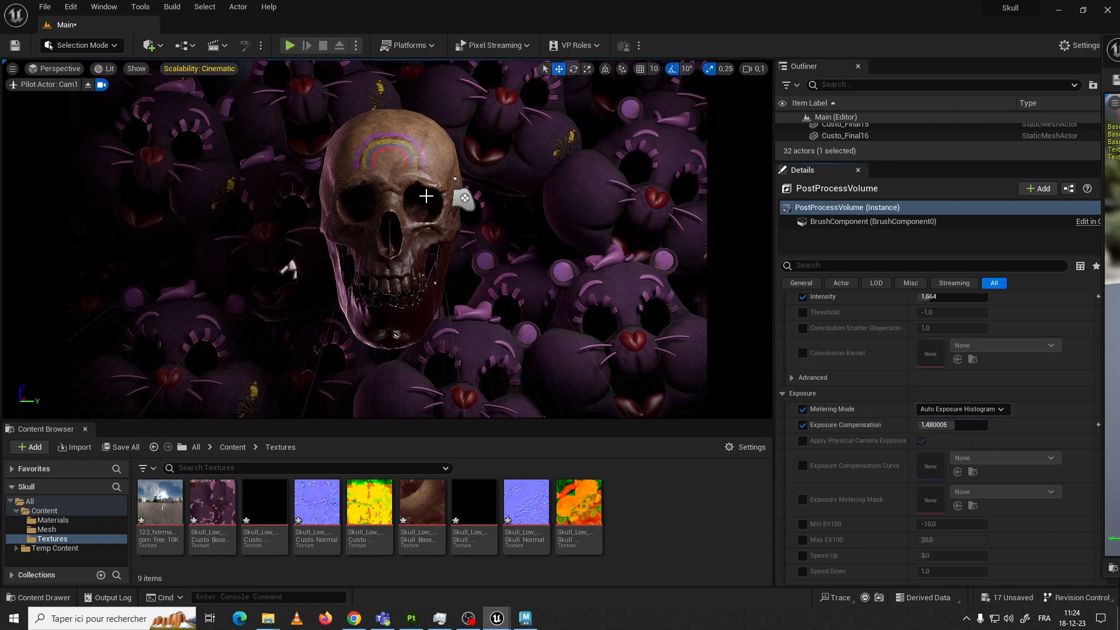
Collapse the advanced exposure settings and enable the Intensity and Start Offset overrides of Chromatic Aberration
{"action": "scroll", "coordinate": [875, 403], "scroll_direction": "down", "scroll_amount": 3}
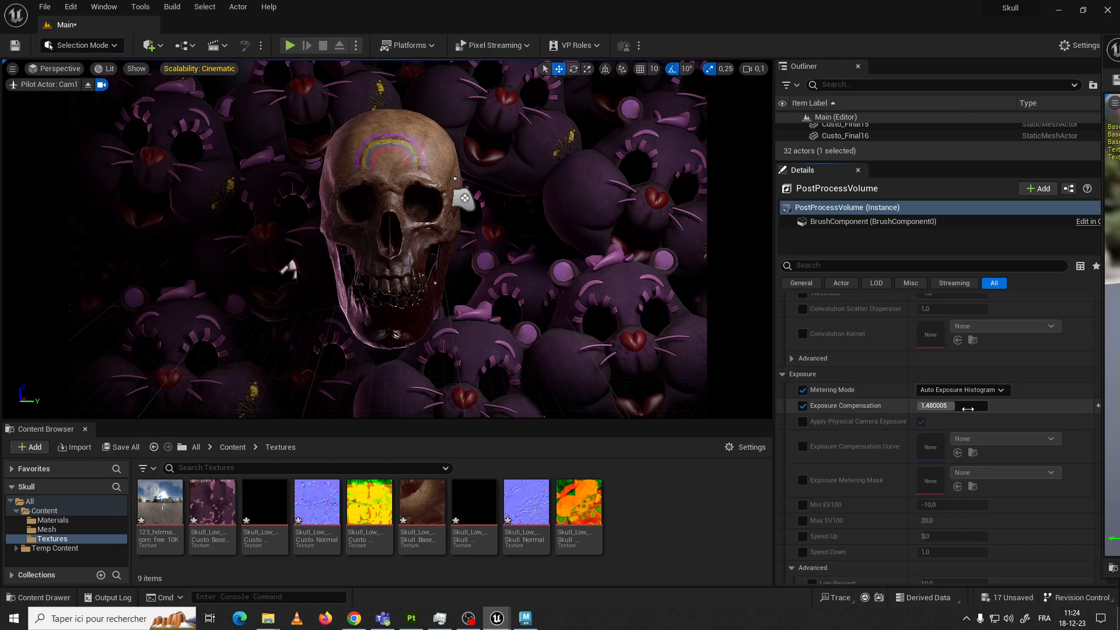
{"action": "scroll", "coordinate": [828, 436], "scroll_direction": "down", "scroll_amount": 1}
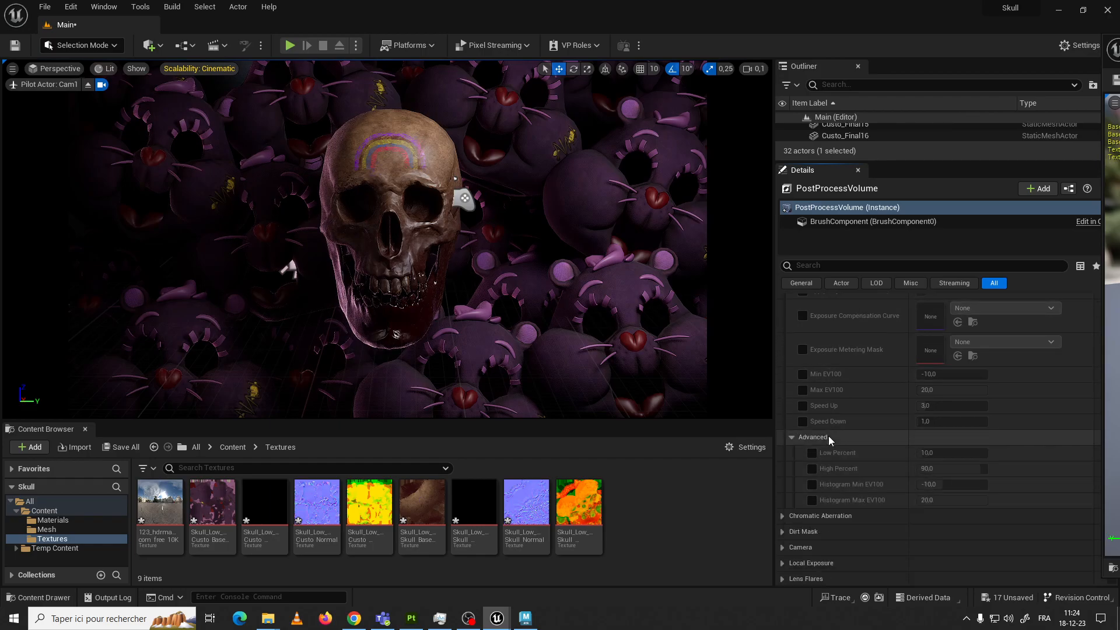
{"action": "left_click", "coordinate": [792, 437]}
{"action": "left_click", "coordinate": [786, 452]}
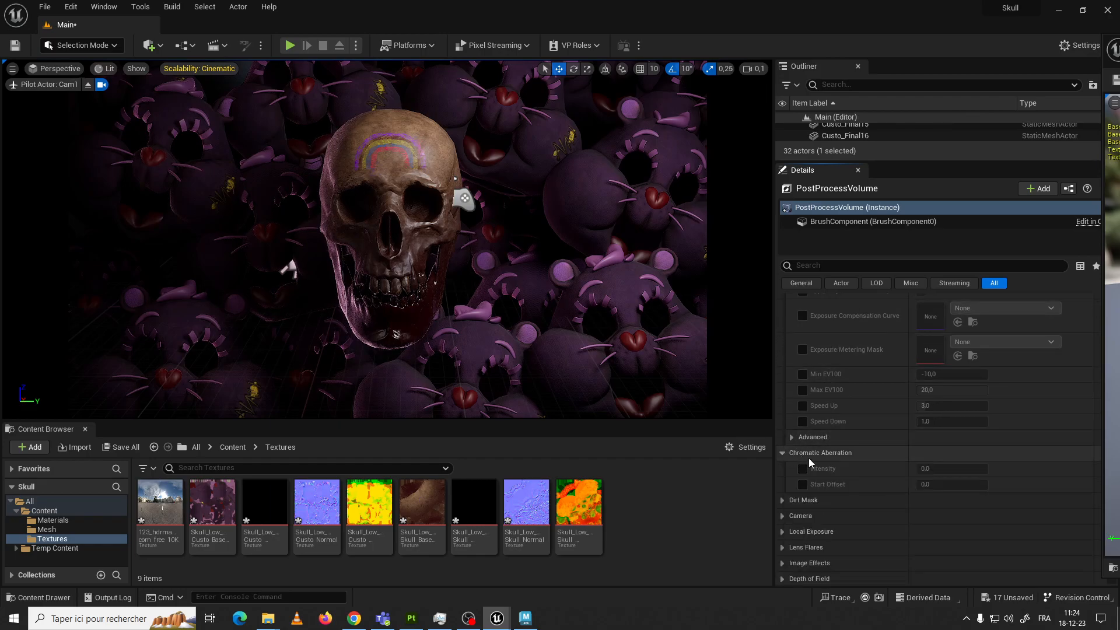
{"action": "scroll", "coordinate": [801, 455], "scroll_direction": "down", "scroll_amount": 1}
{"action": "left_click", "coordinate": [802, 448]}
{"action": "left_click", "coordinate": [803, 432]}
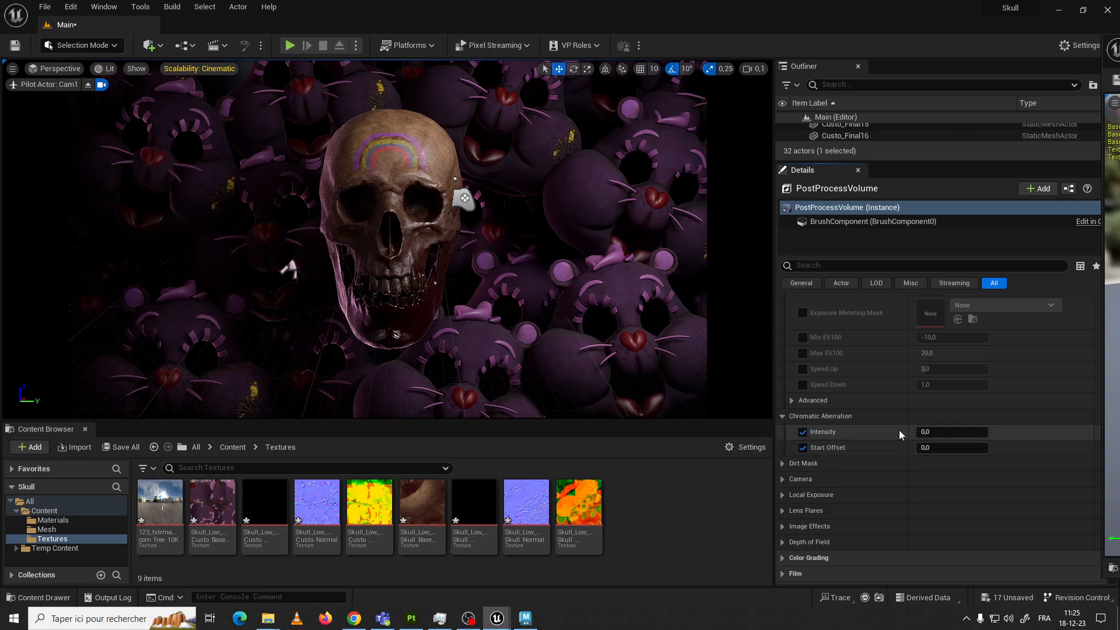
Try strong and weak Chromatic Aberration and set its Intensity to 0,44
{"action": "left_click_drag", "start_coordinate": [927, 431], "coordinate": [987, 431]}
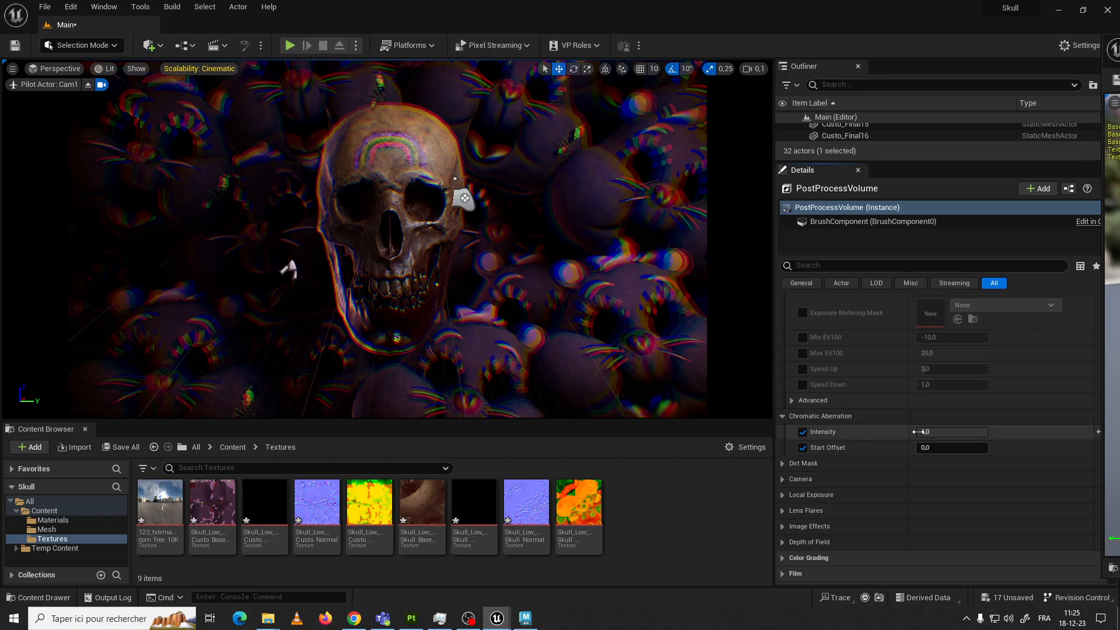
{"action": "left_click_drag", "start_coordinate": [977, 432], "coordinate": [923, 432]}
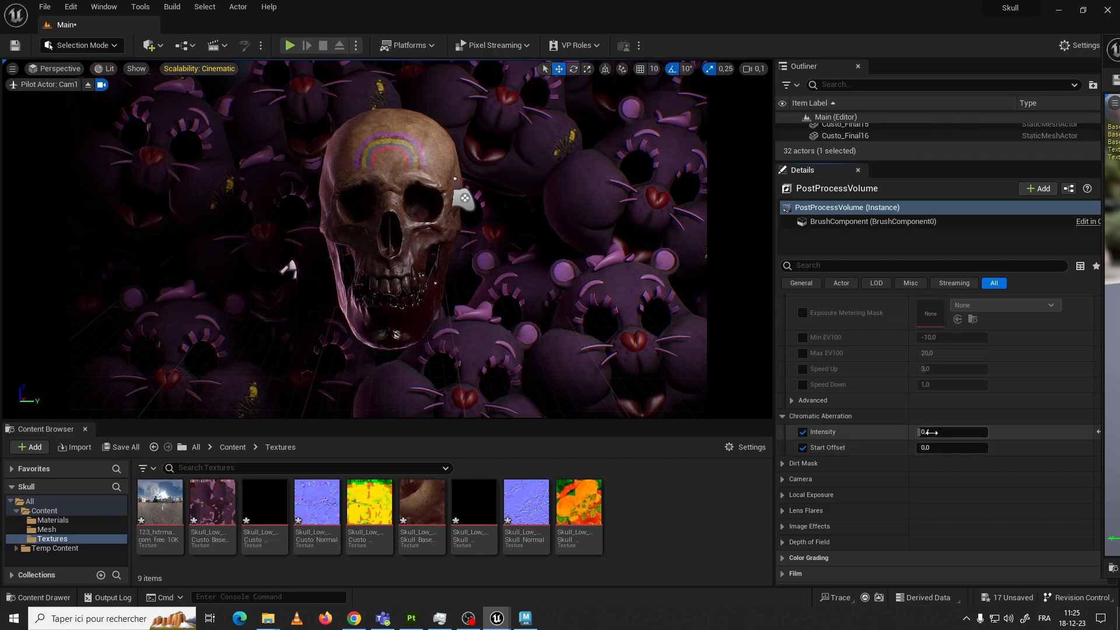
{"action": "left_click_drag", "start_coordinate": [928, 432], "coordinate": [928, 433]}
{"action": "left_click_drag", "start_coordinate": [927, 432], "coordinate": [957, 430]}
Look through the Dirt Mask, Camera and Local Exposure settings, collapsing each group again
{"action": "scroll", "coordinate": [817, 391], "scroll_direction": "down", "scroll_amount": 4}
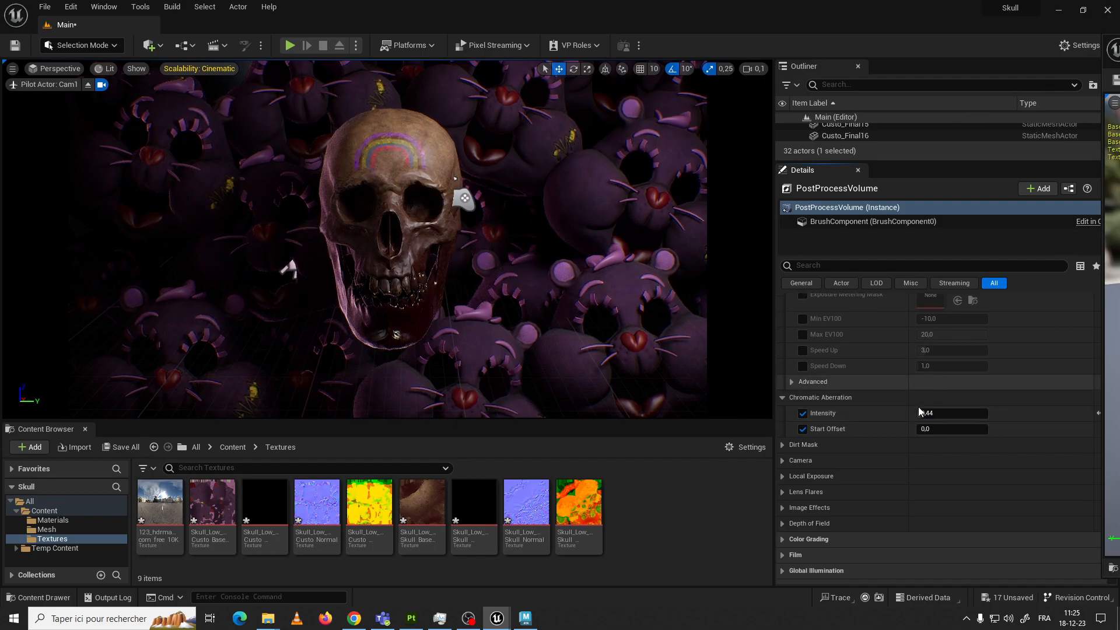
{"action": "left_click", "coordinate": [783, 352]}
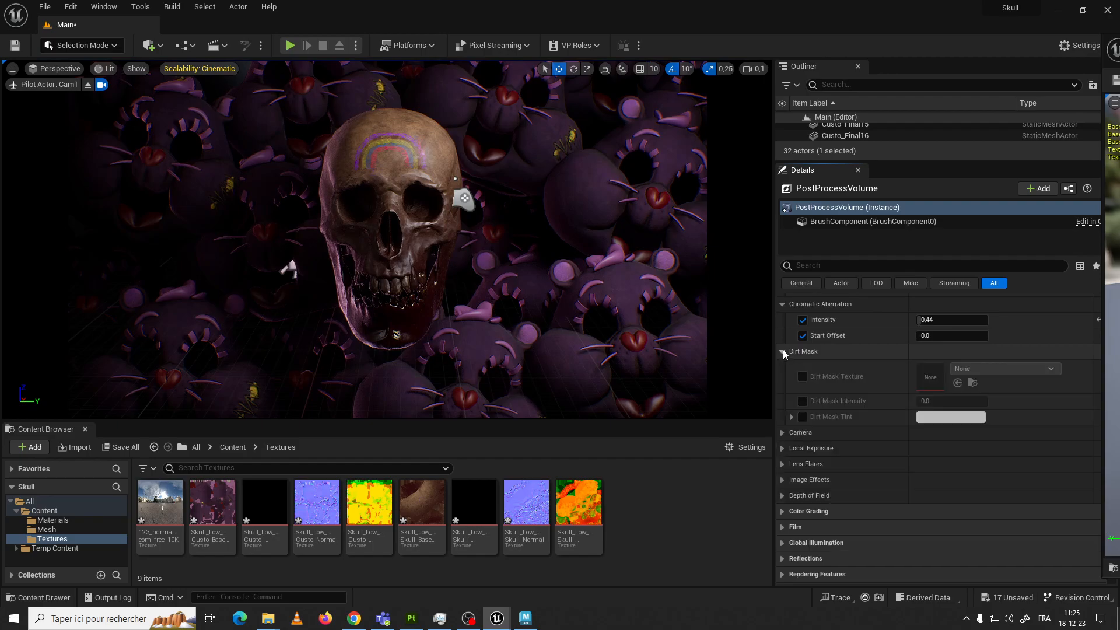
{"action": "left_click", "coordinate": [783, 351]}
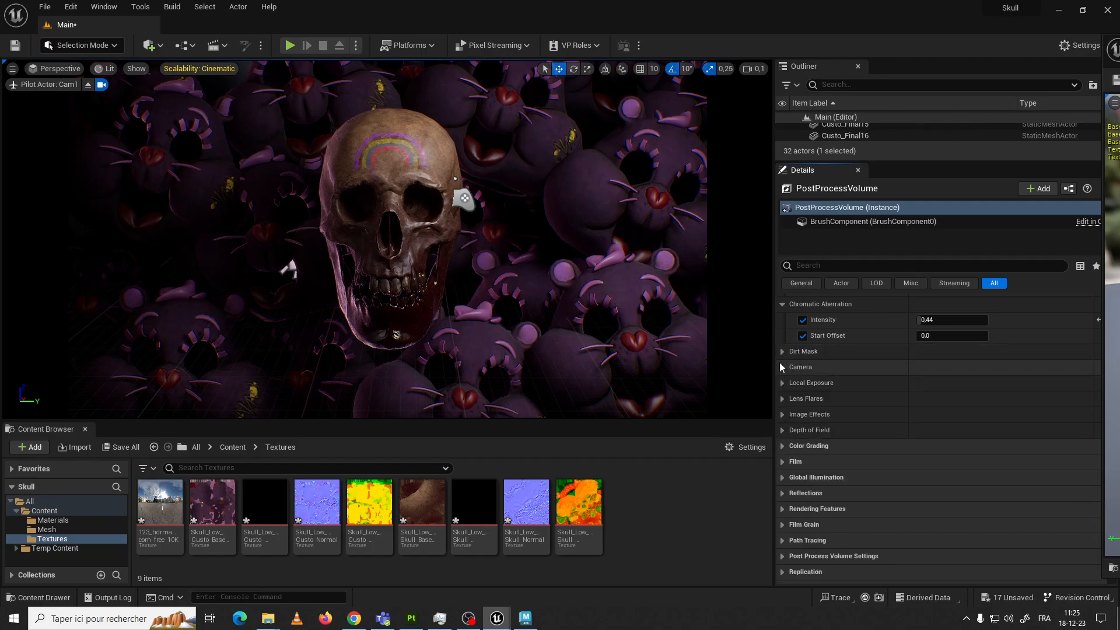
{"action": "left_click", "coordinate": [782, 368]}
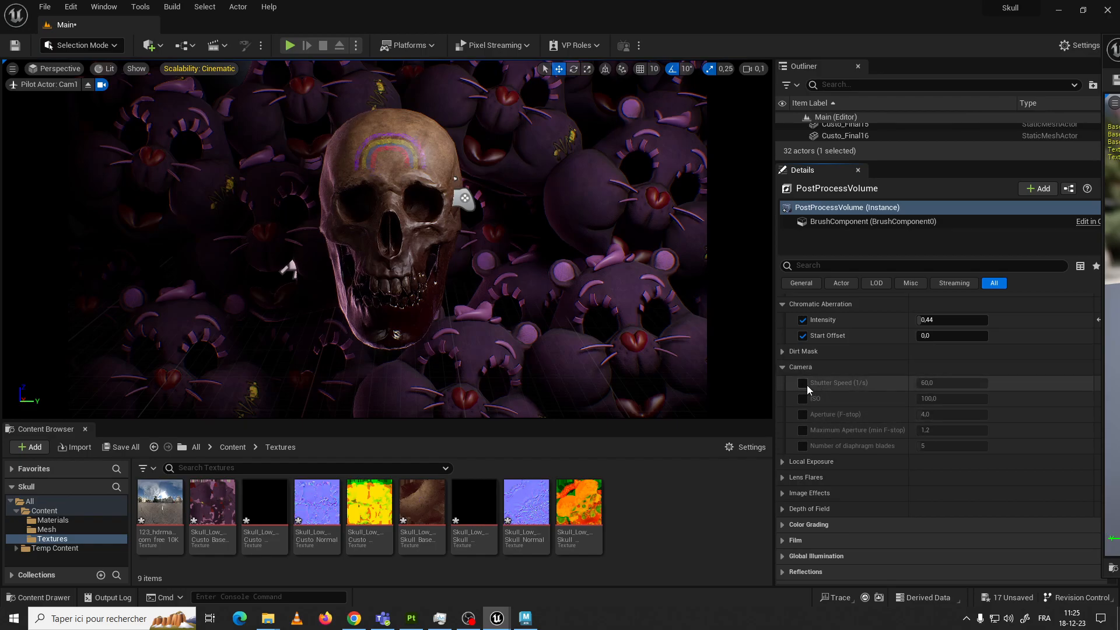
{"action": "left_click", "coordinate": [783, 367]}
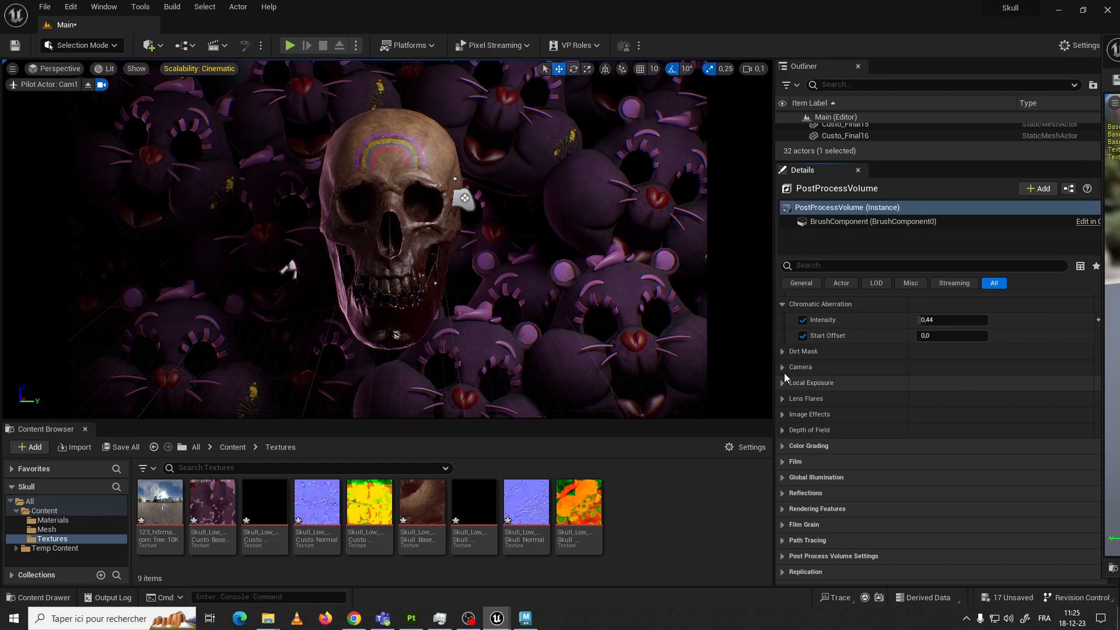
{"action": "left_click", "coordinate": [782, 383]}
{"action": "left_click", "coordinate": [782, 383]}
Try Lens Flares with Intensity 16 and Tint enabled, disable both overrides and collapse the group
{"action": "left_click", "coordinate": [782, 399]}
{"action": "left_click", "coordinate": [803, 415]}
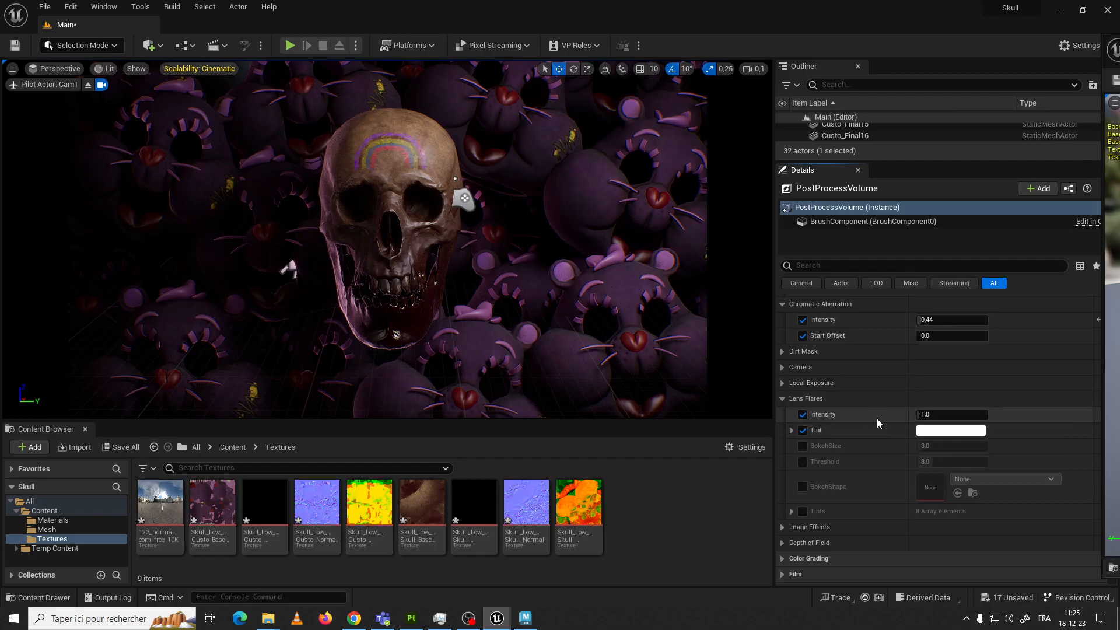
{"action": "left_click_drag", "start_coordinate": [922, 414], "coordinate": [988, 415]}
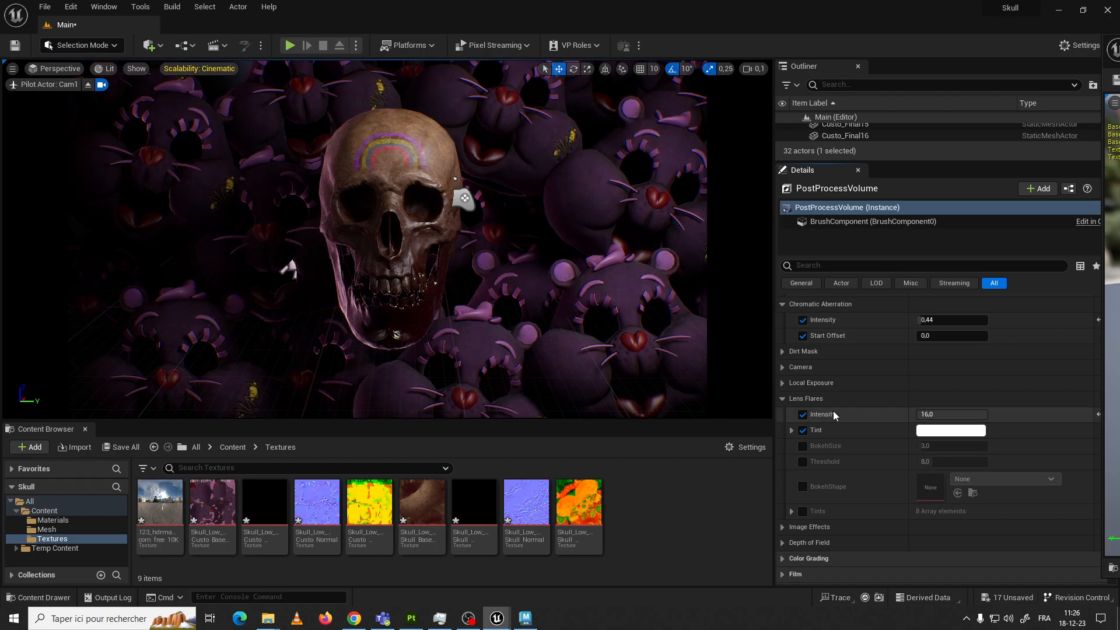
{"action": "scroll", "coordinate": [831, 417], "scroll_direction": "down", "scroll_amount": 1}
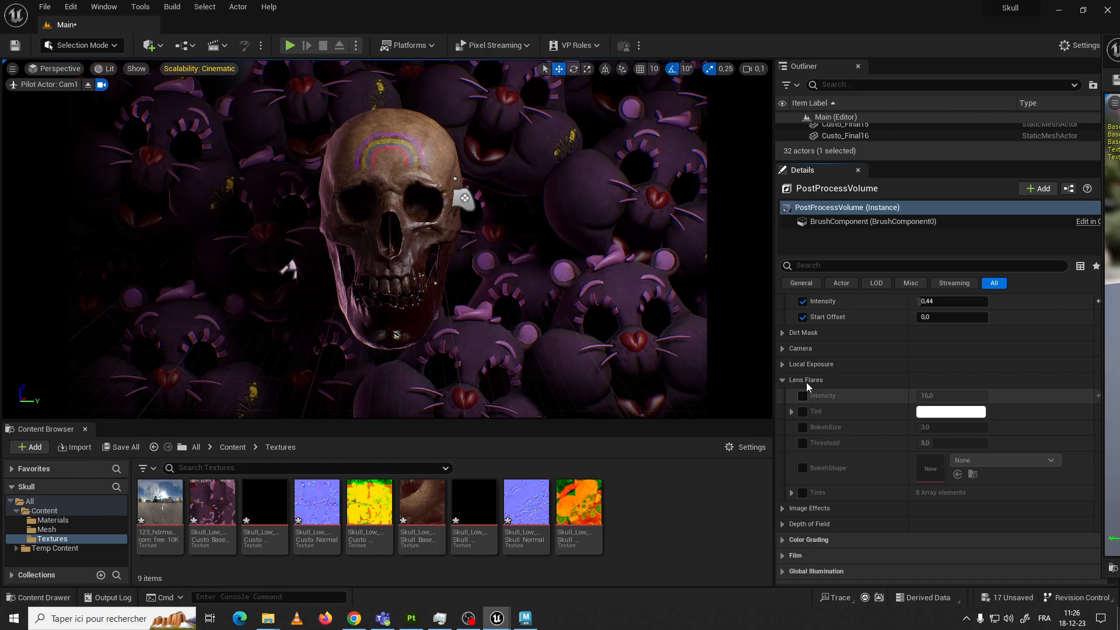
{"action": "left_click", "coordinate": [784, 380]}
Enable Vignette Intensity under Image Effects, set it to 0,376 and expand the Depth of Field settings
{"action": "left_click", "coordinate": [783, 396]}
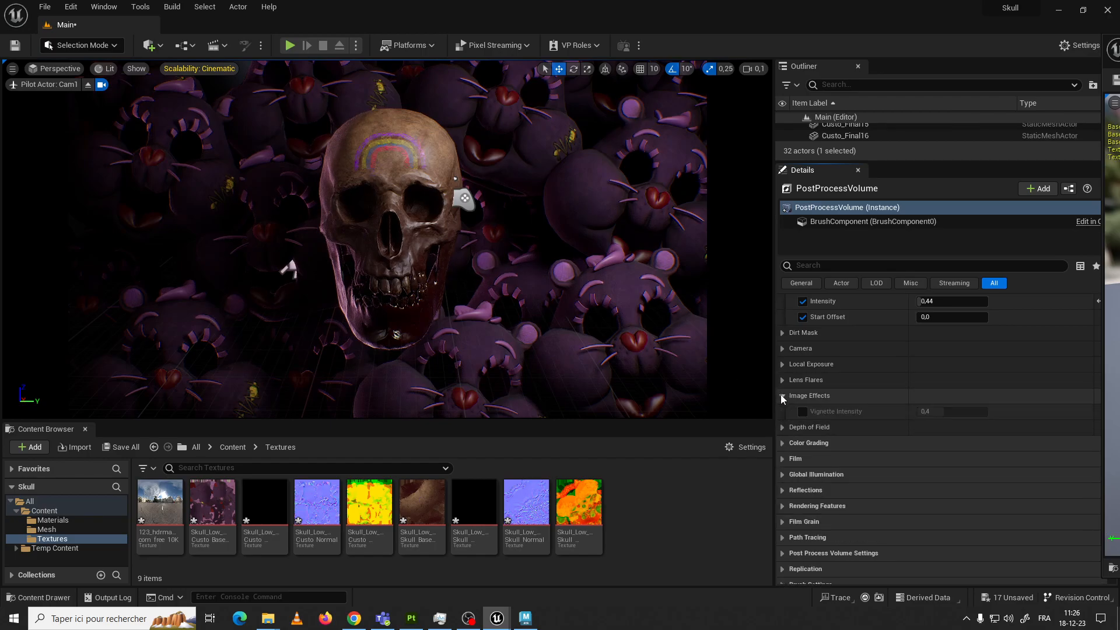
{"action": "left_click", "coordinate": [802, 413]}
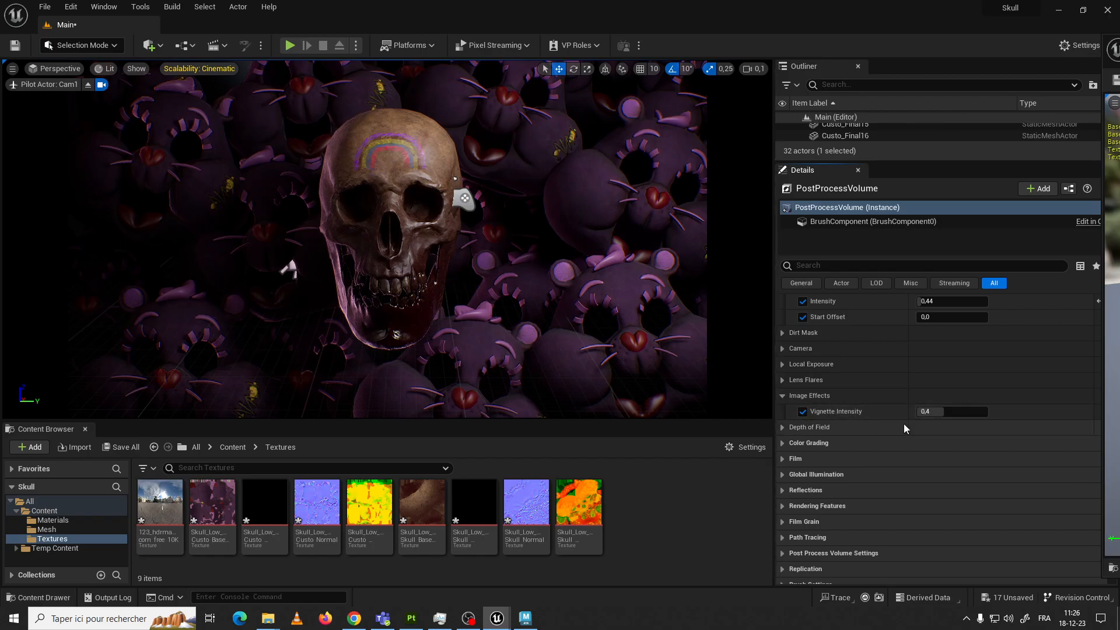
{"action": "left_click_drag", "start_coordinate": [936, 412], "coordinate": [968, 412]}
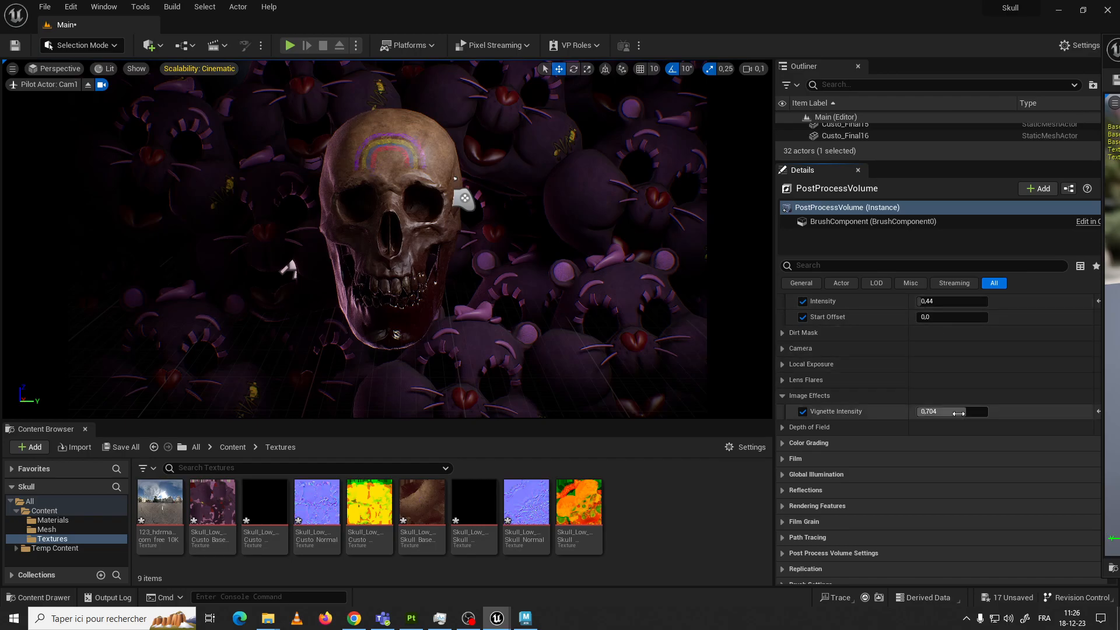
{"action": "left_click_drag", "start_coordinate": [961, 413], "coordinate": [943, 412]}
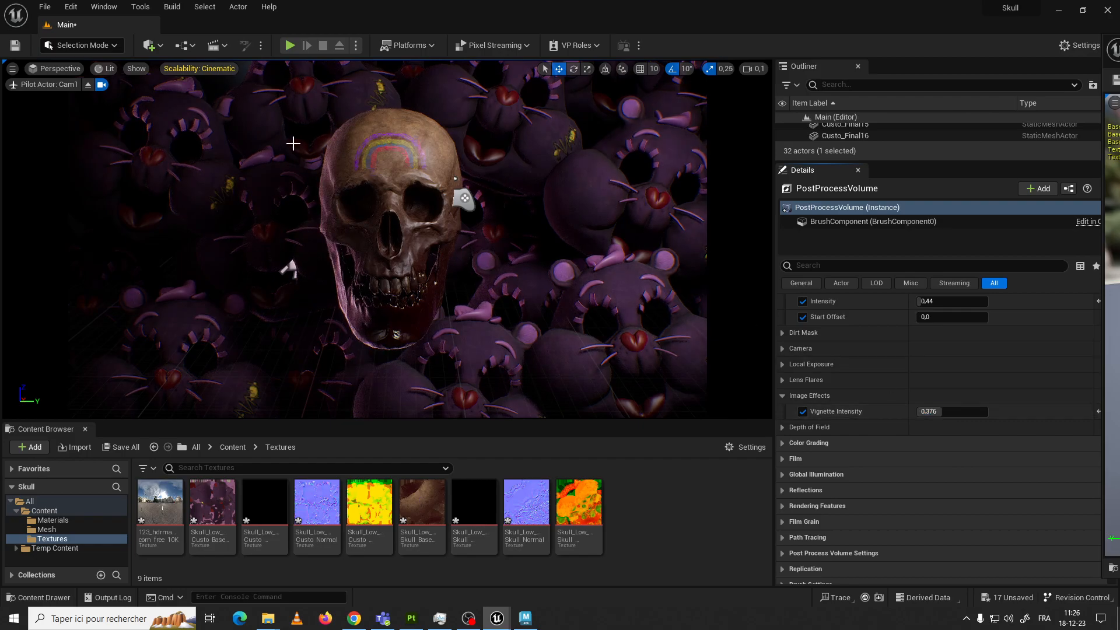
{"action": "left_click", "coordinate": [783, 428]}
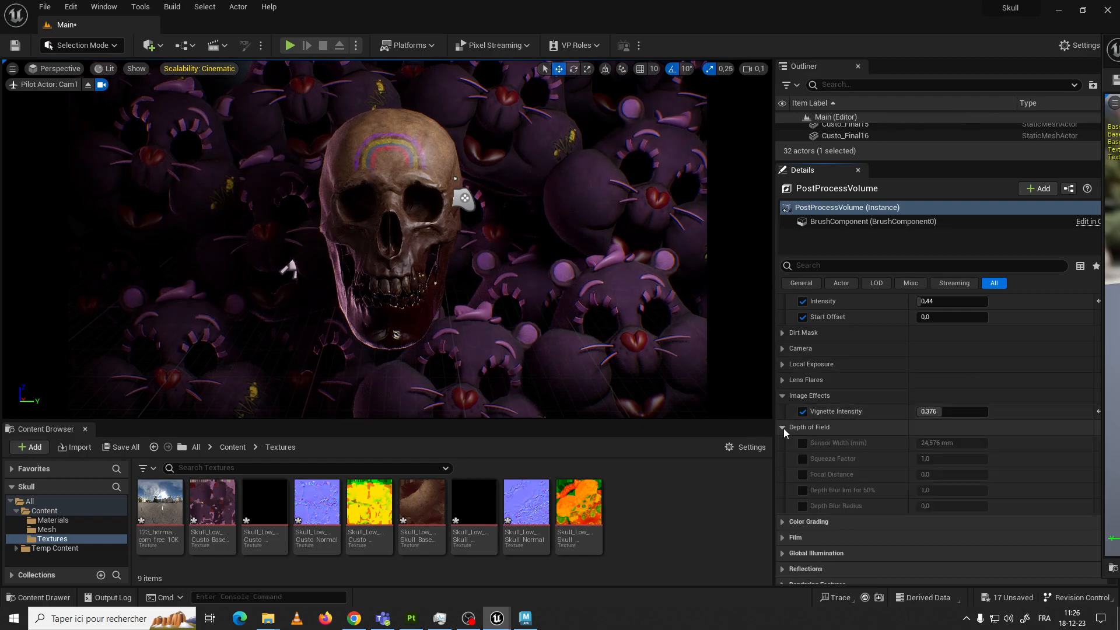
Try the Depth of Field overrides, varying Sensor Width and Squeeze Factor, disable them all and collapse the group
{"action": "left_click", "coordinate": [803, 443]}
{"action": "left_click", "coordinate": [803, 458]}
{"action": "left_click", "coordinate": [803, 474]}
{"action": "left_click", "coordinate": [803, 490]}
{"action": "mouse_move", "coordinate": [933, 445]}
{"action": "left_mouse_down"}
{"action": "mouse_move", "coordinate": [987, 445]}
{"action": "mouse_move", "coordinate": [918, 444]}
{"action": "mouse_move", "coordinate": [986, 444]}
{"action": "mouse_move", "coordinate": [929, 444]}
{"action": "mouse_move", "coordinate": [981, 458]}
{"action": "mouse_move", "coordinate": [940, 459]}
{"action": "left_mouse_up"}
{"action": "left_click", "coordinate": [804, 506]}
{"action": "left_click", "coordinate": [803, 506]}
{"action": "left_click", "coordinate": [803, 491]}
{"action": "left_click", "coordinate": [804, 474]}
{"action": "left_click", "coordinate": [804, 458]}
{"action": "left_click", "coordinate": [803, 443]}
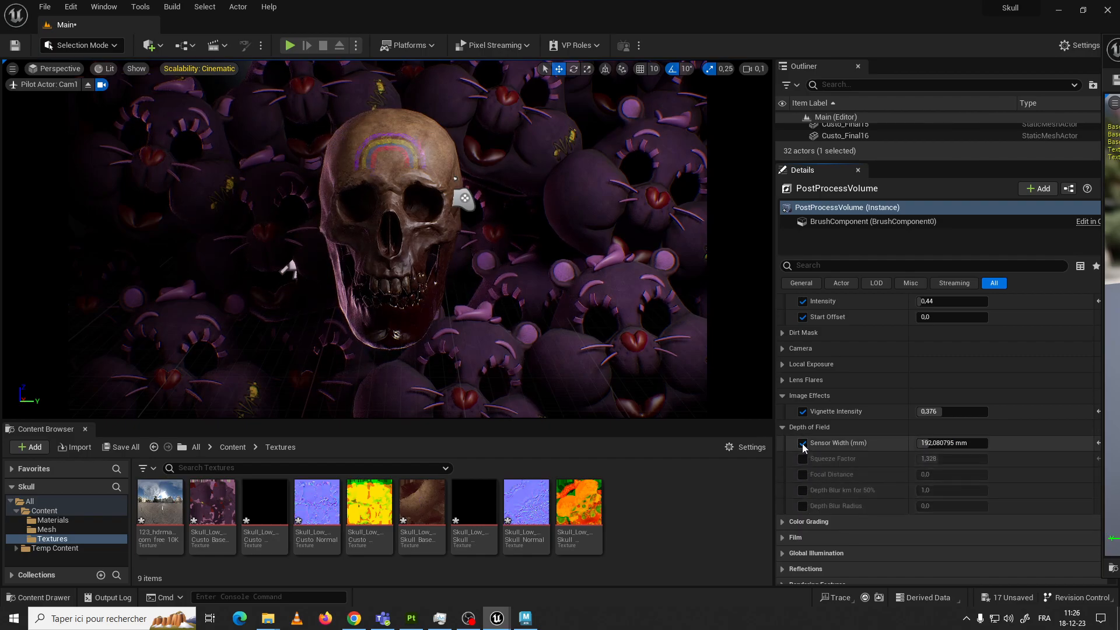
{"action": "scroll", "coordinate": [840, 426], "scroll_direction": "down", "scroll_amount": 1}
{"action": "left_click", "coordinate": [781, 408]}
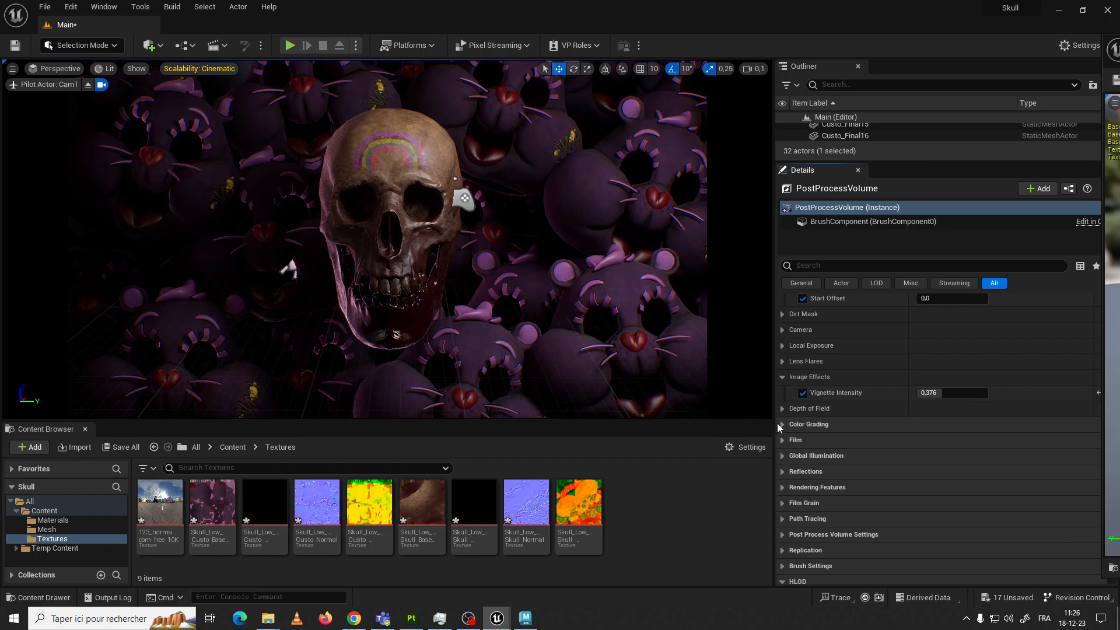
Under Color Grading Temperature, enable Temperature Type, Temp and Tint, and set Temp to 6392,0
{"action": "left_click", "coordinate": [781, 425]}
{"action": "left_click", "coordinate": [782, 440]}
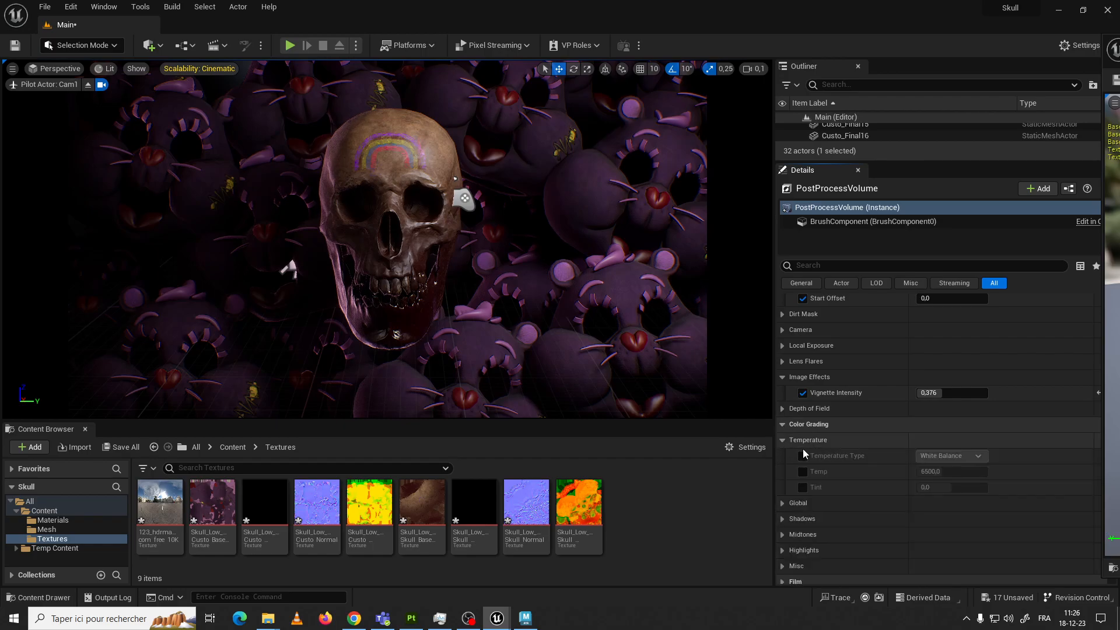
{"action": "left_click", "coordinate": [803, 456]}
{"action": "left_click", "coordinate": [803, 471]}
{"action": "left_click", "coordinate": [803, 487]}
{"action": "left_click_drag", "start_coordinate": [967, 471], "coordinate": [943, 472]}
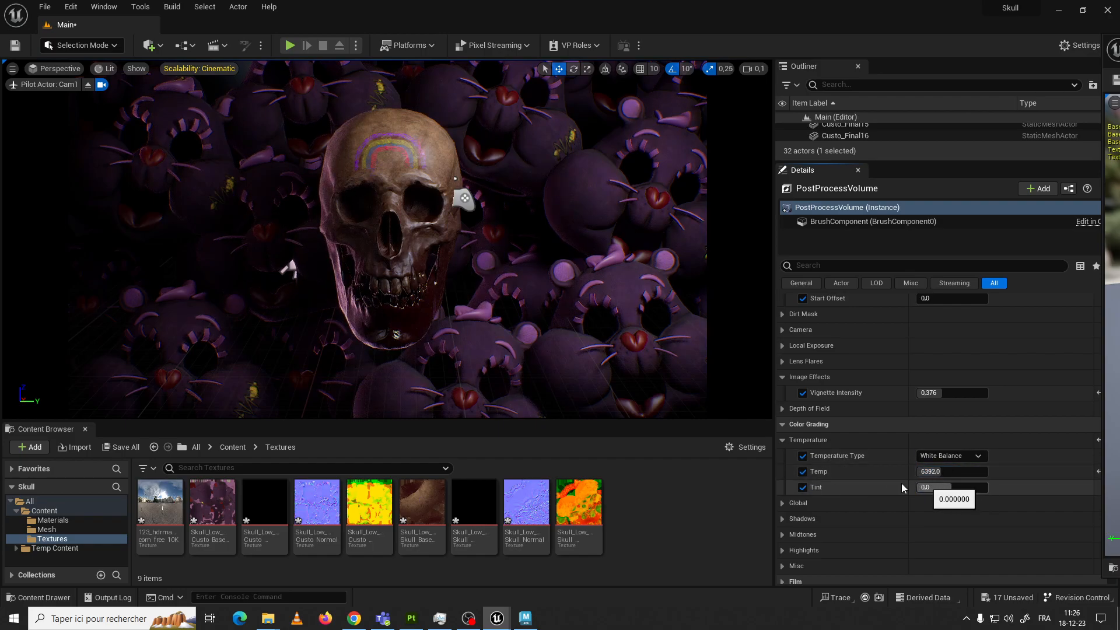
Enable the Saturation, Contrast, Gamma, Gain and Offset overrides in the Global color grading group
{"action": "left_click", "coordinate": [785, 503]}
{"action": "scroll", "coordinate": [797, 498], "scroll_direction": "down", "scroll_amount": 3}
{"action": "left_click", "coordinate": [803, 478]}
{"action": "left_click", "coordinate": [802, 463]}
{"action": "left_click", "coordinate": [803, 495]}
{"action": "left_click", "coordinate": [803, 510]}
{"action": "left_click", "coordinate": [803, 526]}
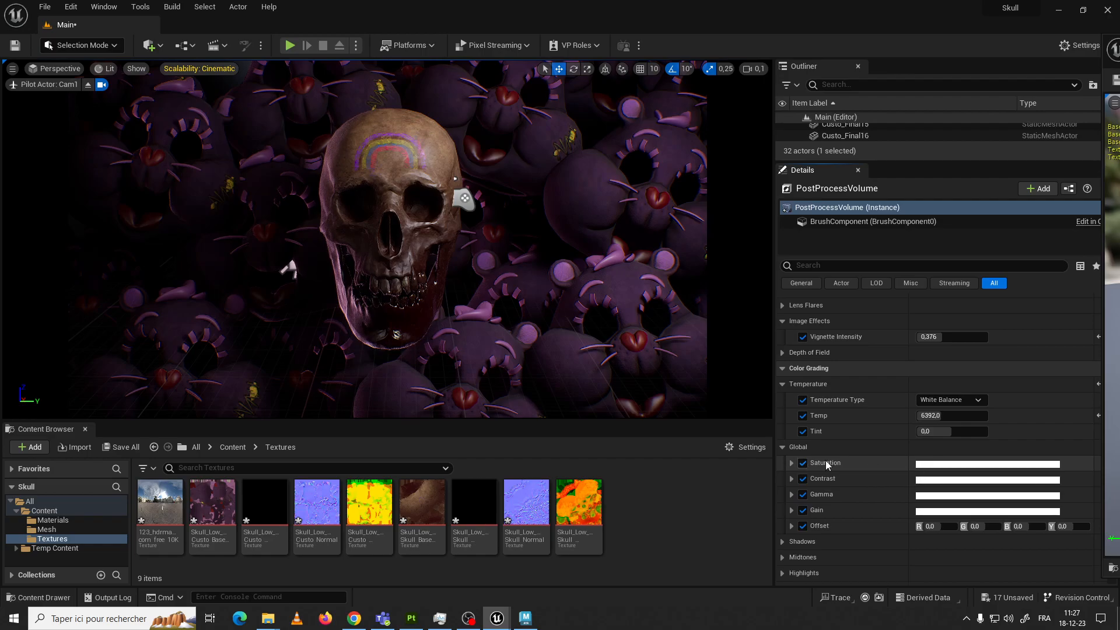
Expand Global Saturation, try a value of 2 and lower it to 0,91
{"action": "left_click", "coordinate": [791, 462]}
{"action": "scroll", "coordinate": [855, 461], "scroll_direction": "down", "scroll_amount": 2}
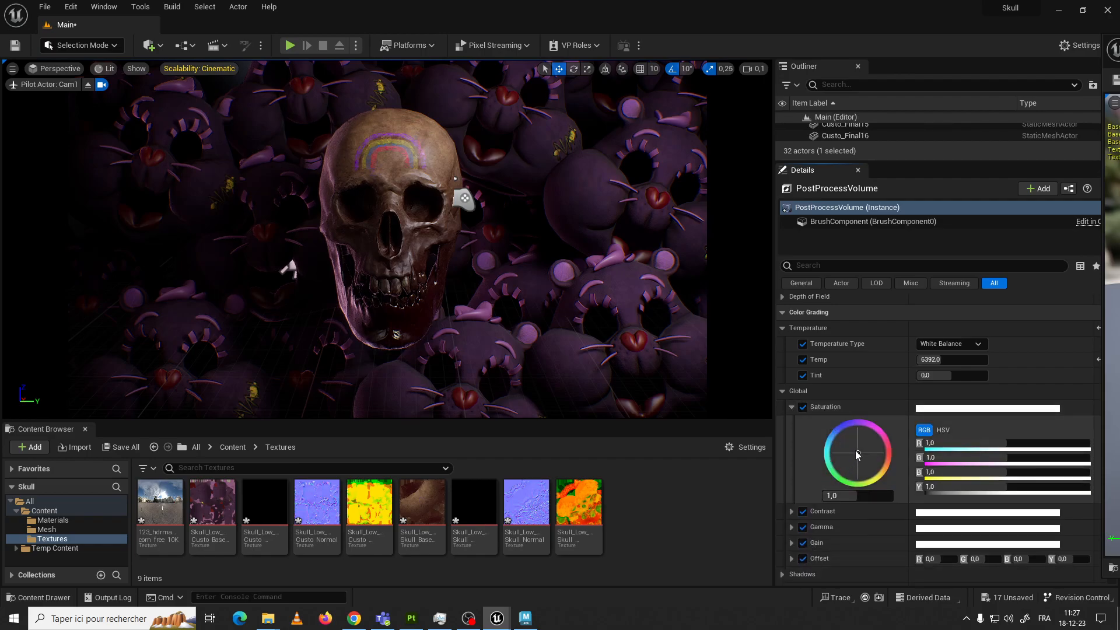
{"action": "left_click", "coordinate": [858, 494]}
{"action": "type", "text": "2"}
{"action": "key", "text": "Return"}
{"action": "left_click_drag", "start_coordinate": [894, 495], "coordinate": [855, 495]}
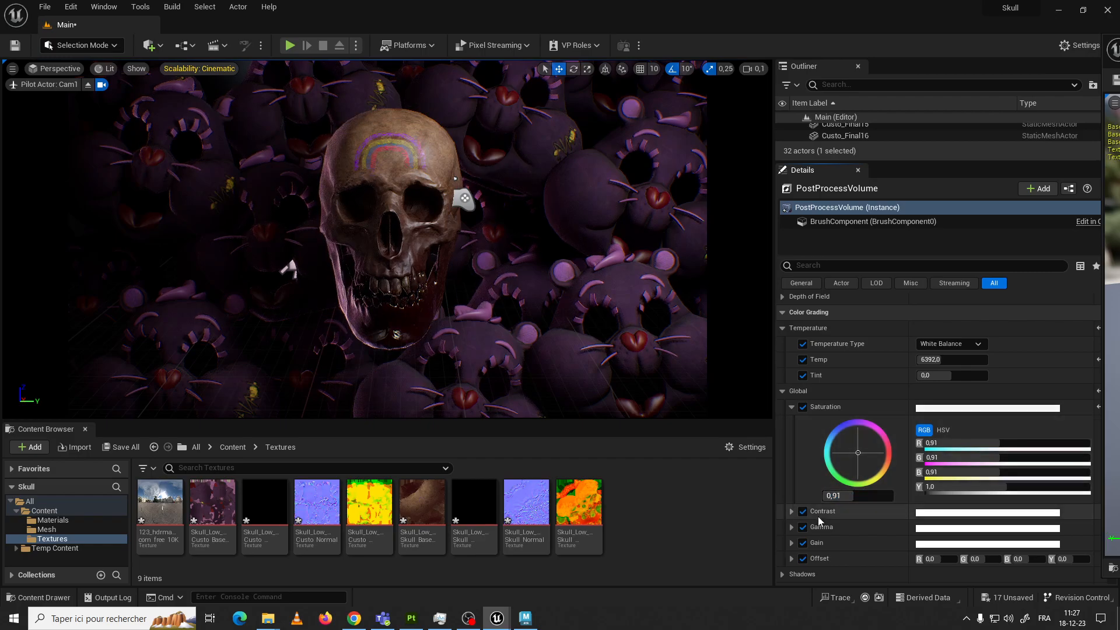
Expand Global Contrast and try a flat look with Saturation 0,59 and Contrast 0,72
{"action": "left_click", "coordinate": [794, 511]}
{"action": "scroll", "coordinate": [829, 498], "scroll_direction": "down", "scroll_amount": 2}
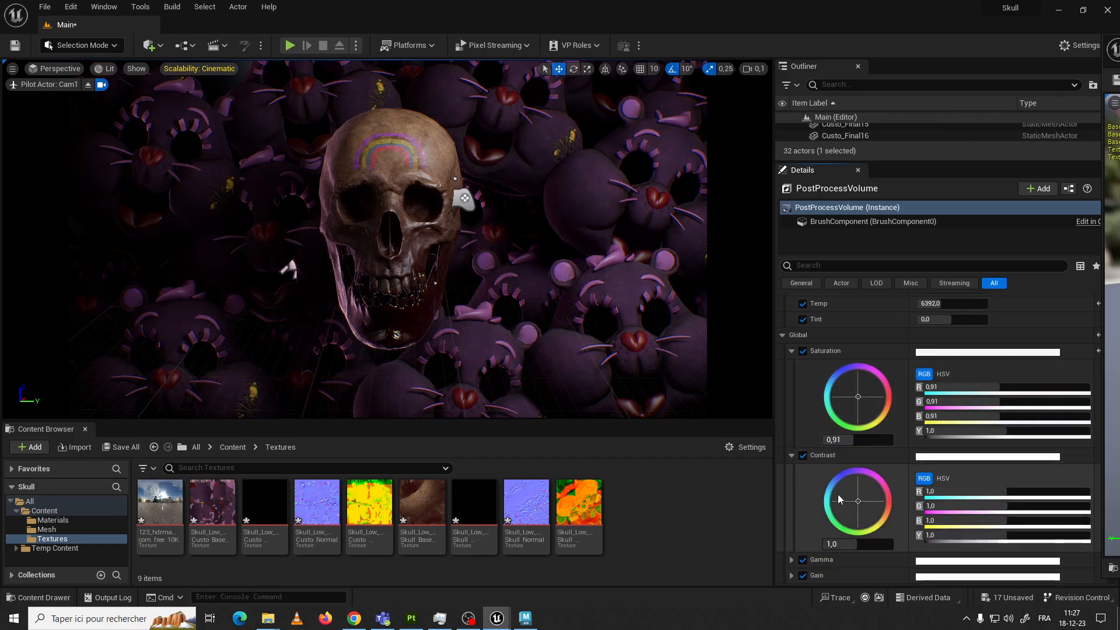
{"action": "left_click_drag", "start_coordinate": [854, 541], "coordinate": [844, 541]}
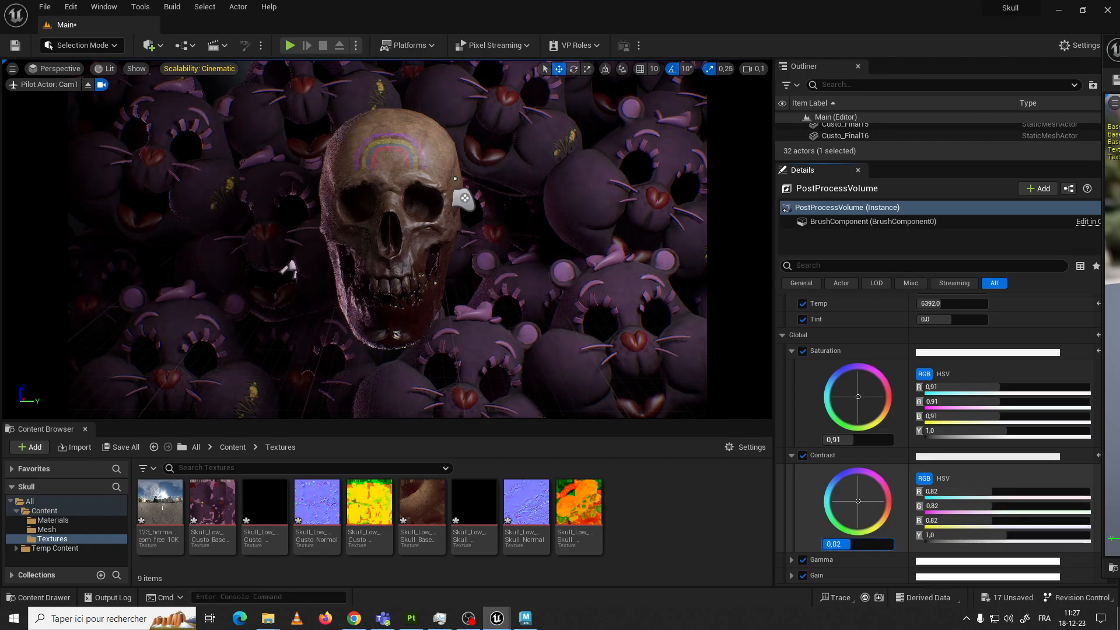
{"action": "left_click_drag", "start_coordinate": [840, 439], "coordinate": [824, 439]}
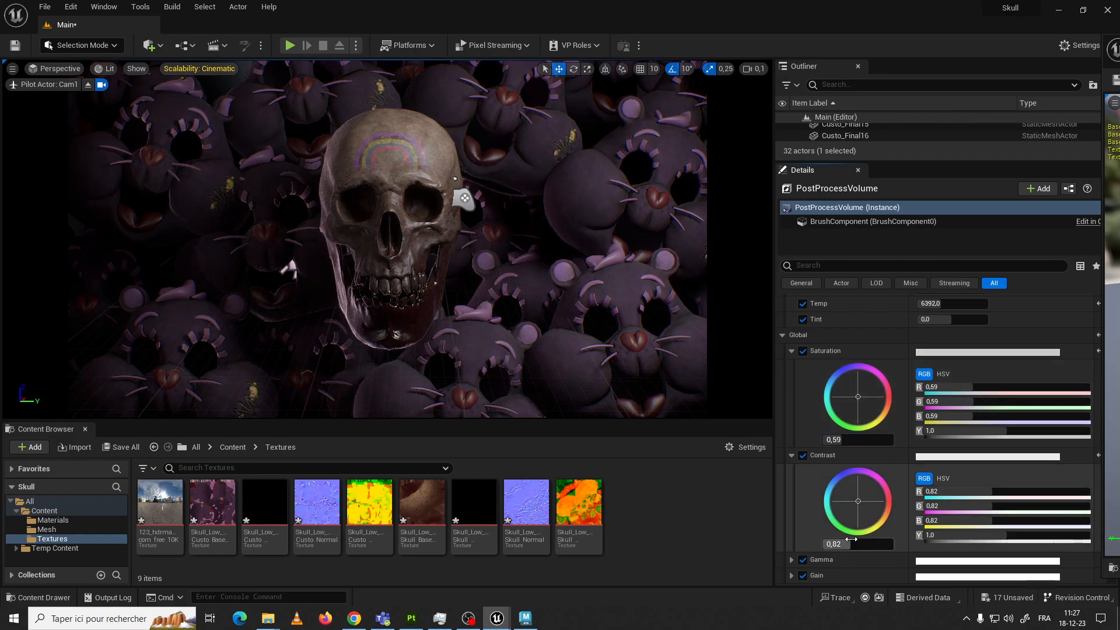
{"action": "left_click_drag", "start_coordinate": [850, 542], "coordinate": [839, 542]}
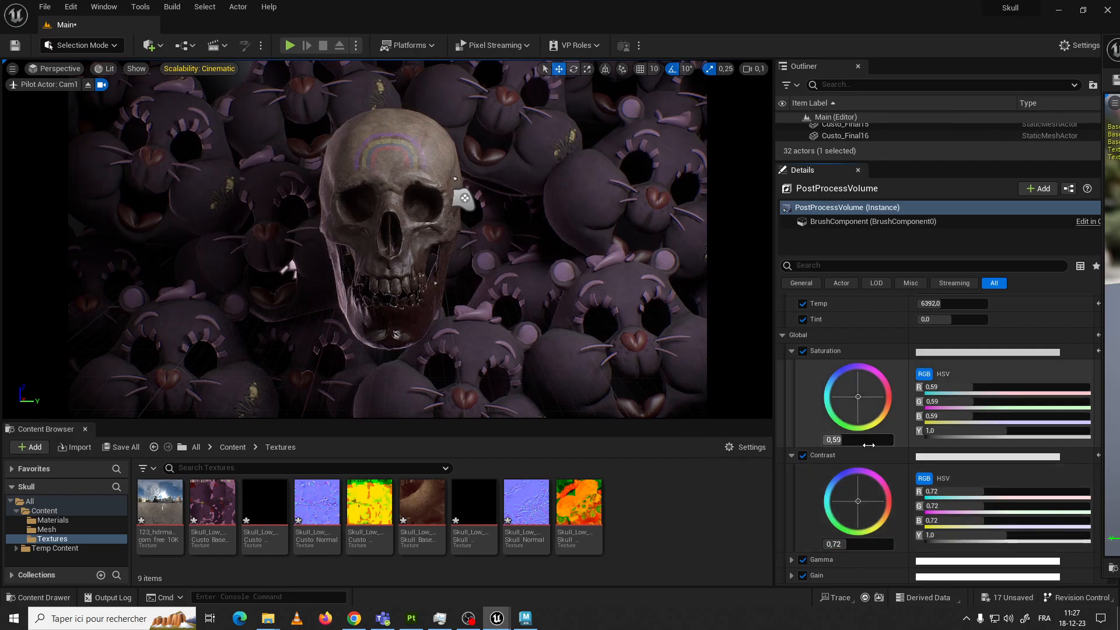
Try a stronger look with Global Saturation 1,39, Contrast 1,05 and a reduced Saturation of 1,17
{"action": "left_click_drag", "start_coordinate": [847, 441], "coordinate": [939, 441]}
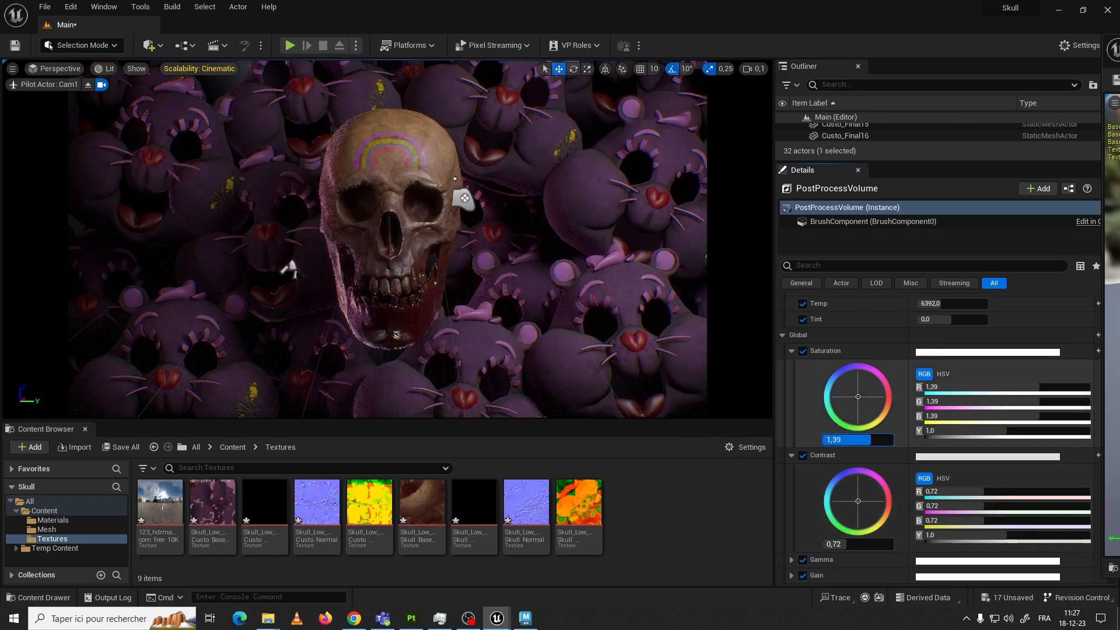
{"action": "left_click_drag", "start_coordinate": [840, 544], "coordinate": [872, 544]}
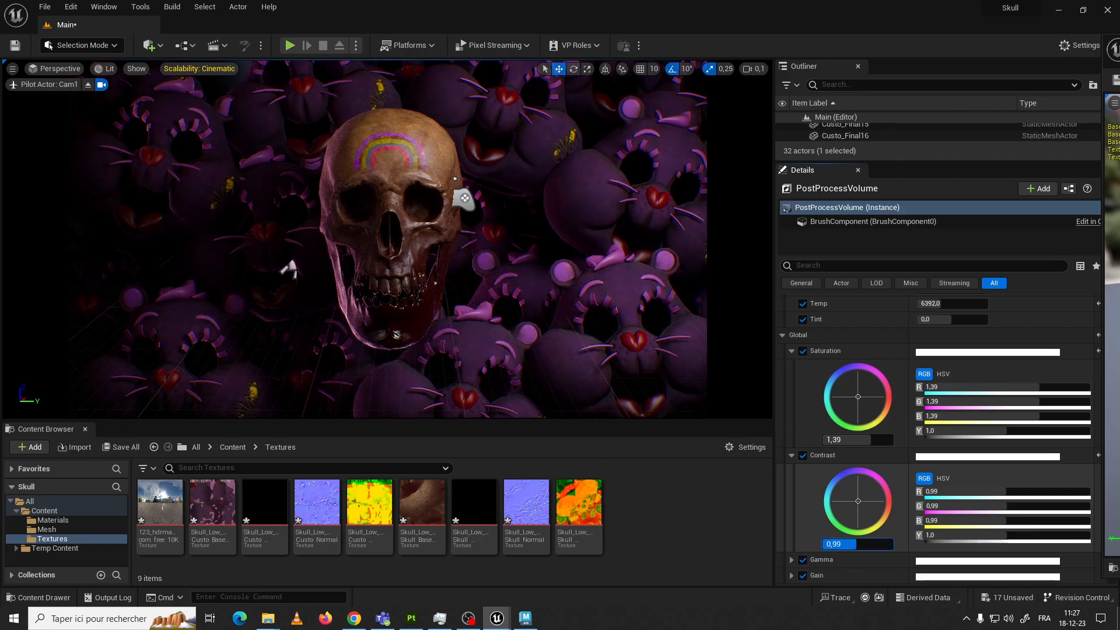
{"action": "type", "text": "1,05"}
{"action": "key", "text": "Return"}
{"action": "left_click_drag", "start_coordinate": [868, 439], "coordinate": [828, 438]}
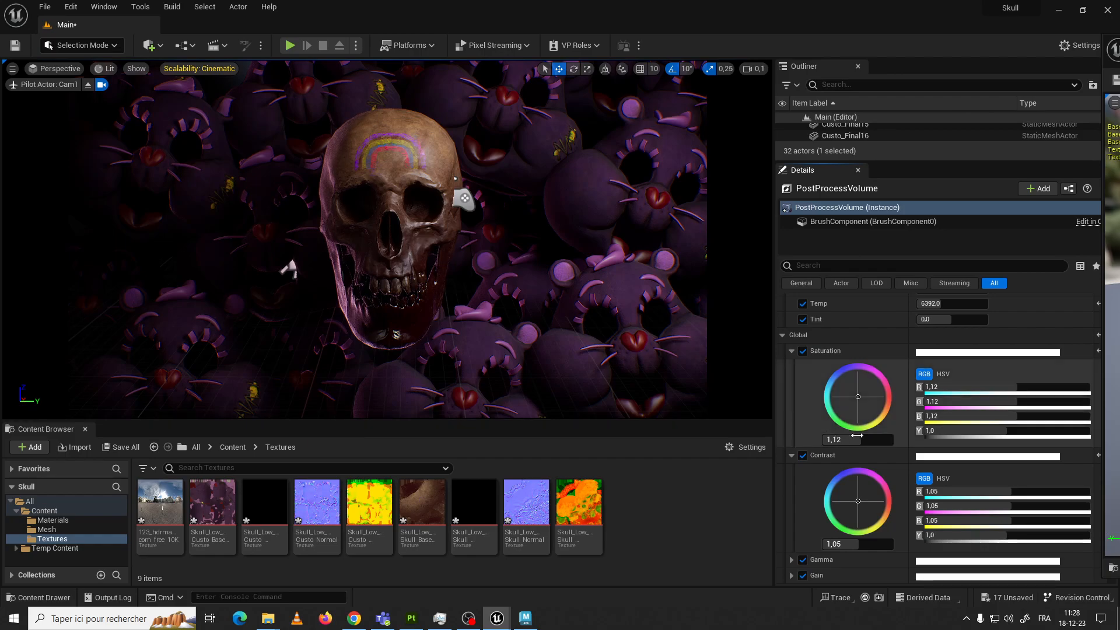
{"action": "mouse_move", "coordinate": [857, 439]}
{"action": "left_mouse_down"}
{"action": "mouse_move", "coordinate": [840, 439]}
{"action": "mouse_move", "coordinate": [857, 440]}
{"action": "left_mouse_up"}
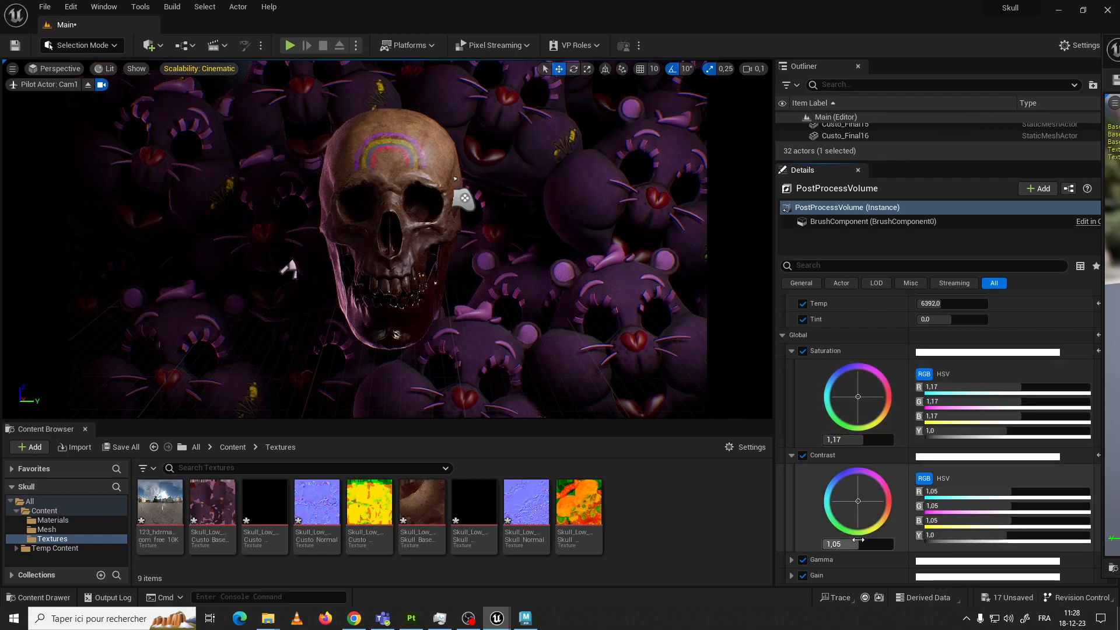
Set the Global Contrast to 0,95 and the Global Saturation to 1,03
{"action": "left_click_drag", "start_coordinate": [856, 542], "coordinate": [843, 542]}
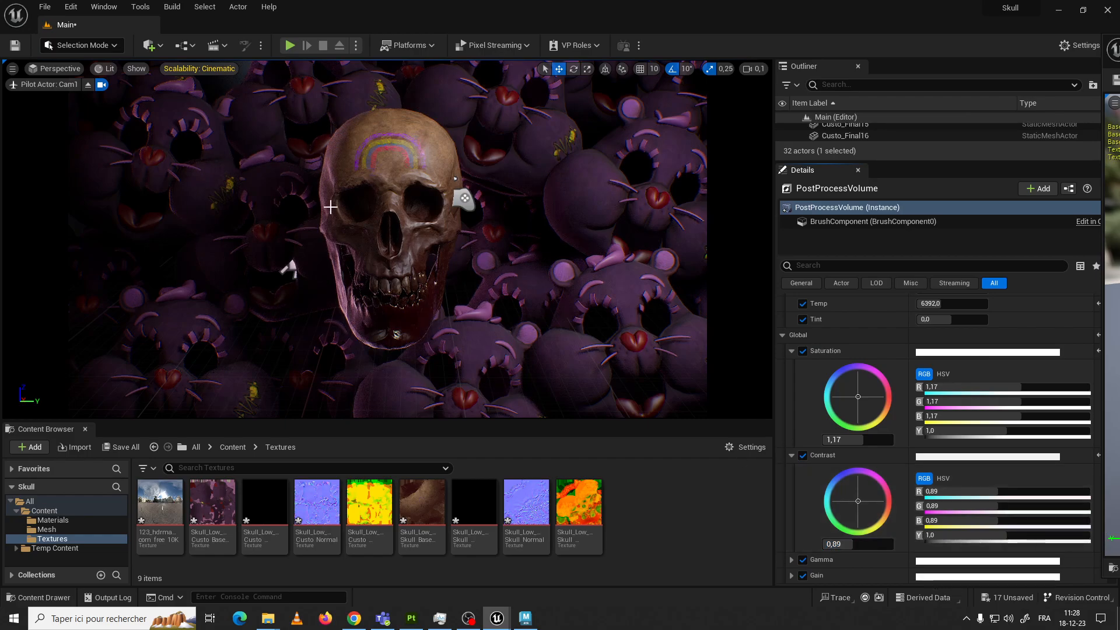
{"action": "left_click_drag", "start_coordinate": [843, 544], "coordinate": [847, 544]}
{"action": "left_click_drag", "start_coordinate": [859, 439], "coordinate": [846, 439]}
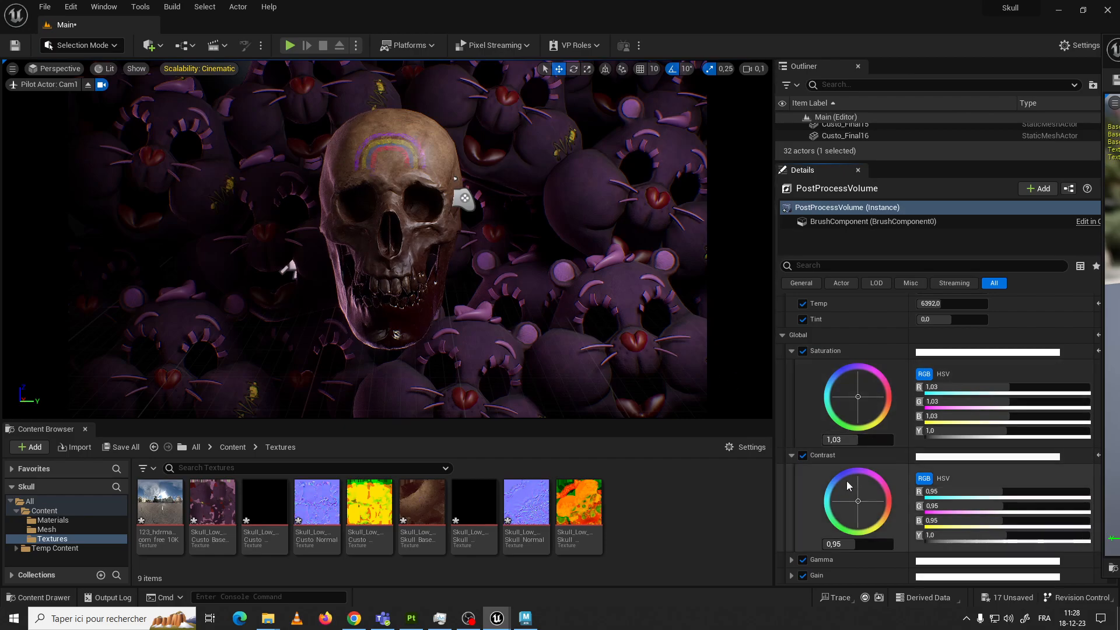
Expand Global Gamma and raise it to 1,05
{"action": "scroll", "coordinate": [797, 550], "scroll_direction": "down", "scroll_amount": 3}
{"action": "left_click", "coordinate": [791, 468]}
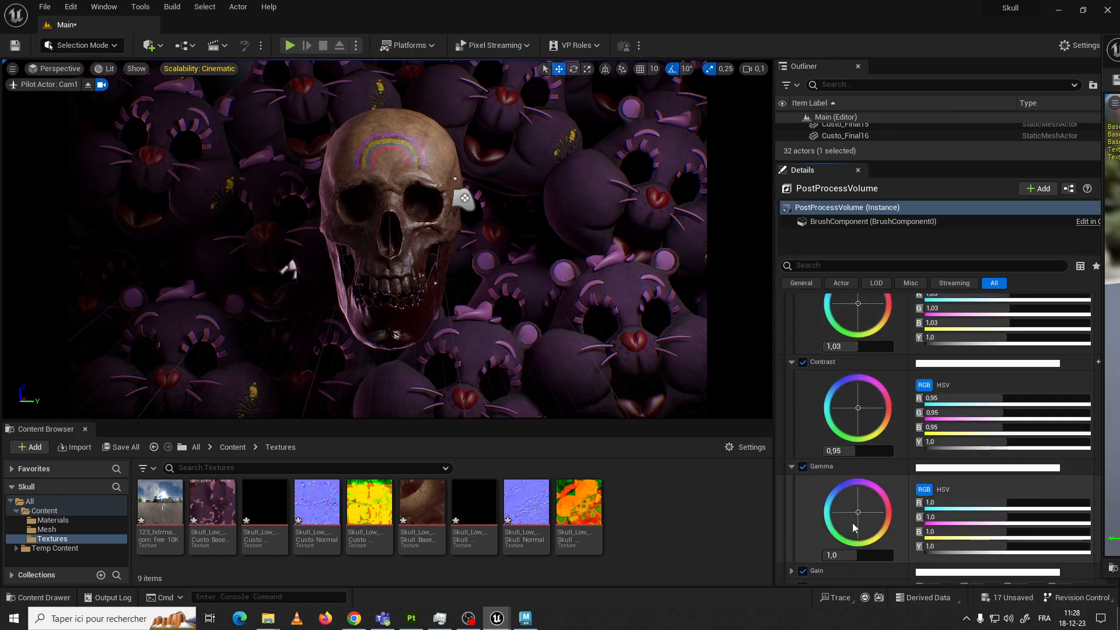
{"action": "mouse_move", "coordinate": [855, 554]}
{"action": "left_mouse_down"}
{"action": "mouse_move", "coordinate": [876, 554]}
{"action": "mouse_move", "coordinate": [865, 554]}
{"action": "left_mouse_up"}
Expand Global Gain and set it to 0,8
{"action": "scroll", "coordinate": [801, 520], "scroll_direction": "down", "scroll_amount": 3}
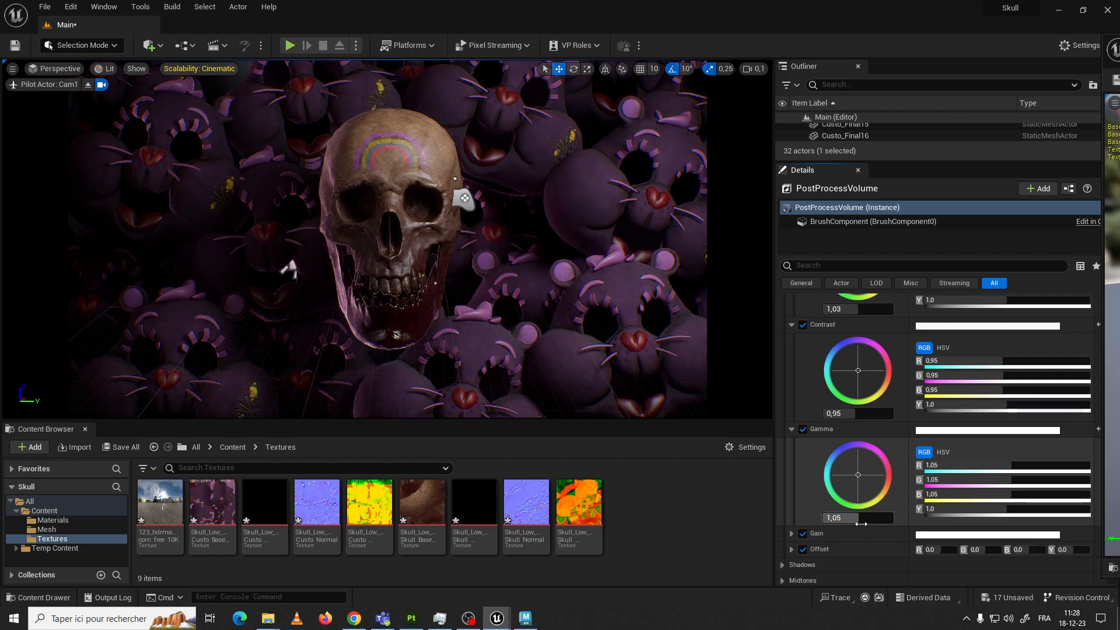
{"action": "left_click", "coordinate": [792, 516]}
{"action": "scroll", "coordinate": [836, 532], "scroll_direction": "down", "scroll_amount": 3}
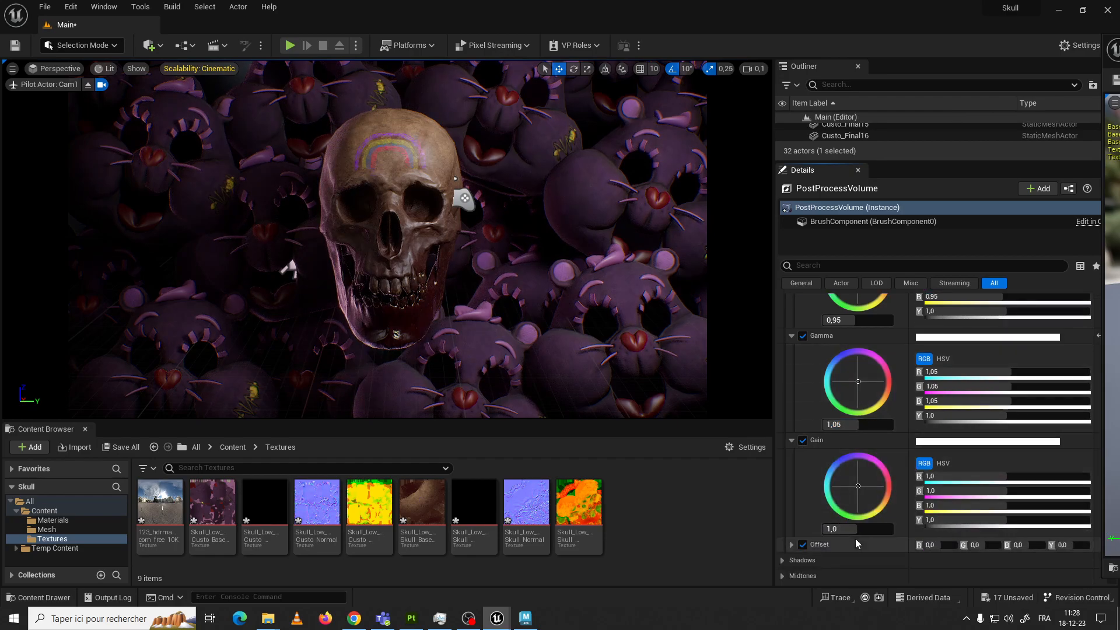
{"action": "left_click_drag", "start_coordinate": [858, 528], "coordinate": [859, 529]}
{"action": "left_click", "coordinate": [859, 529]}
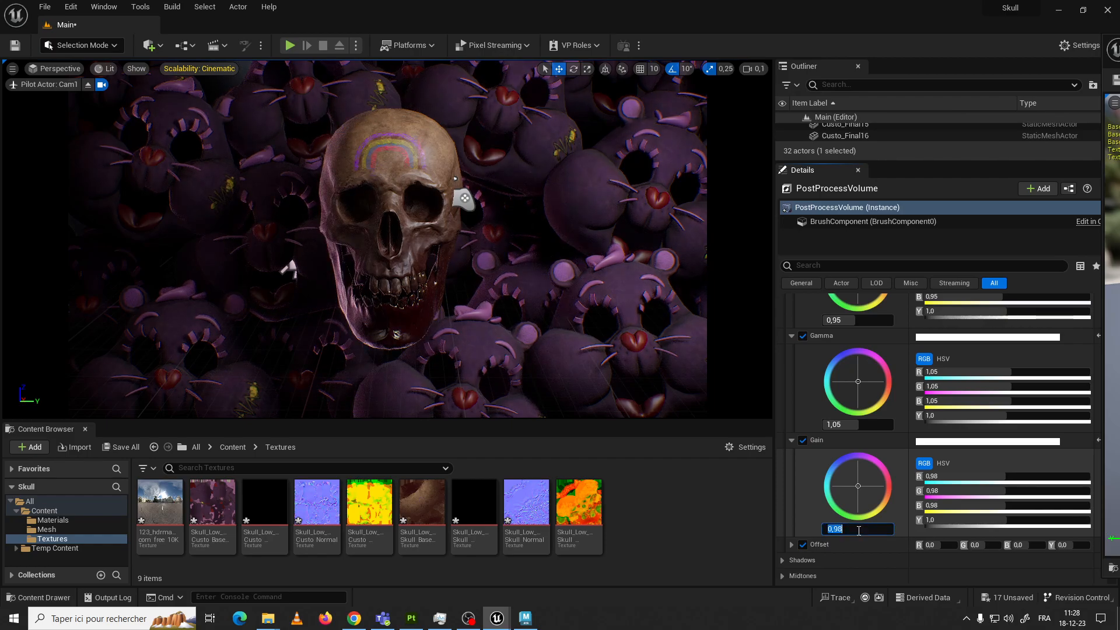
{"action": "type", "text": "0,9"}
{"action": "scroll", "coordinate": [823, 515], "scroll_direction": "down", "scroll_amount": 1}
{"action": "key", "text": "BackSpace"}
{"action": "type", "text": "8"}
Expand the Shadows color grading group, enable its Gamma override and set it to 0,97
{"action": "left_click", "coordinate": [785, 544]}
{"action": "scroll", "coordinate": [814, 523], "scroll_direction": "down", "scroll_amount": 3}
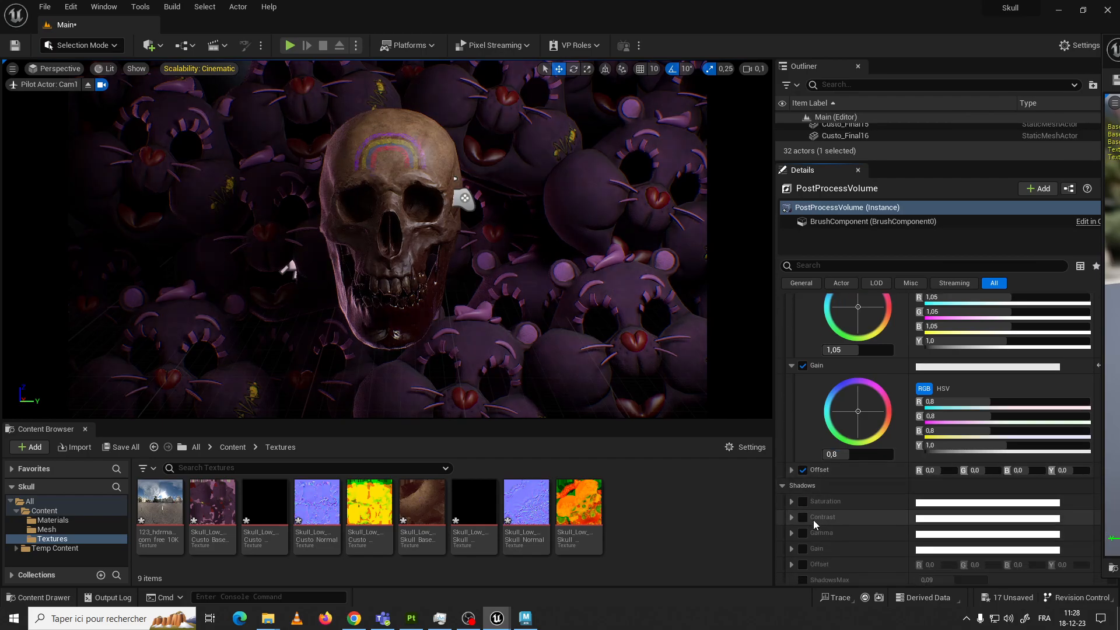
{"action": "scroll", "coordinate": [820, 505], "scroll_direction": "down", "scroll_amount": 4}
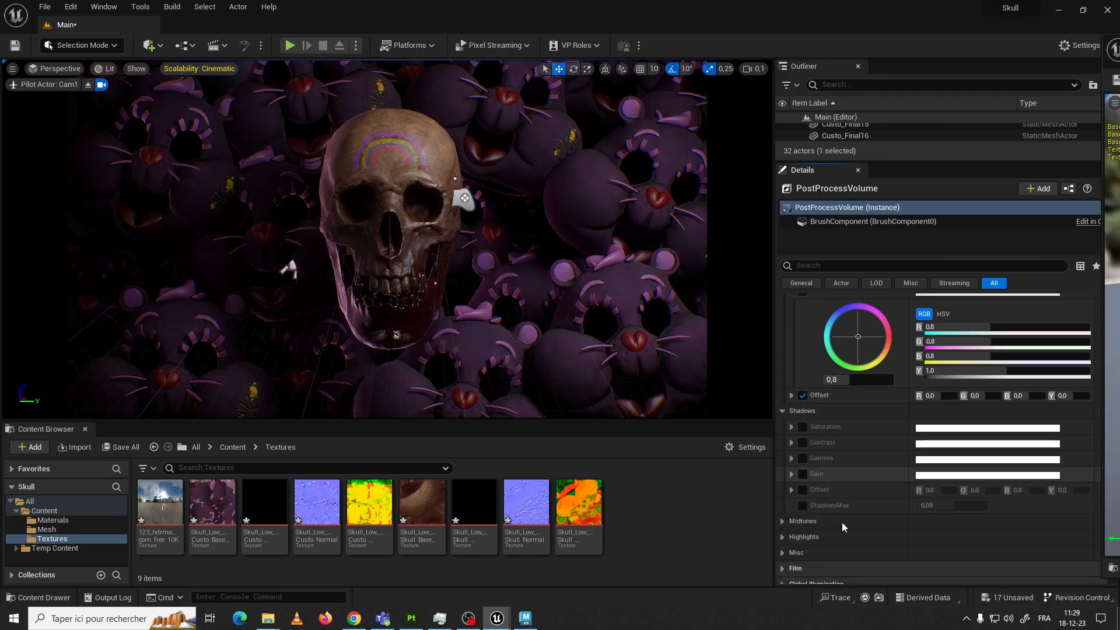
{"action": "left_click", "coordinate": [804, 458]}
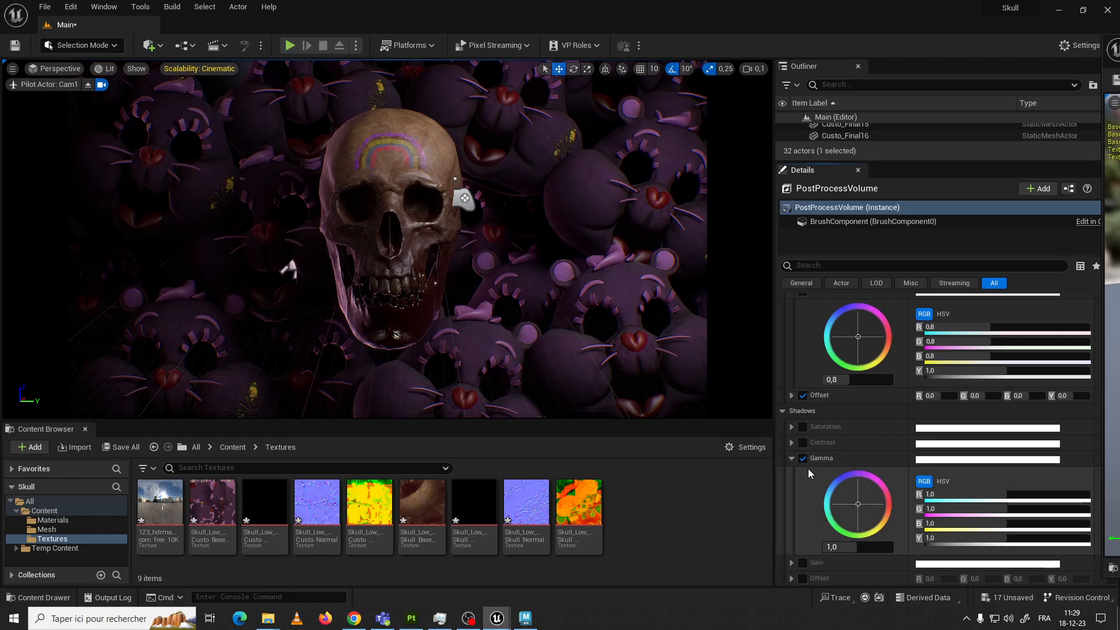
{"action": "mouse_move", "coordinate": [858, 547]}
{"action": "left_mouse_down"}
{"action": "mouse_move", "coordinate": [881, 548]}
{"action": "mouse_move", "coordinate": [819, 548]}
{"action": "mouse_move", "coordinate": [855, 547]}
{"action": "left_mouse_up"}
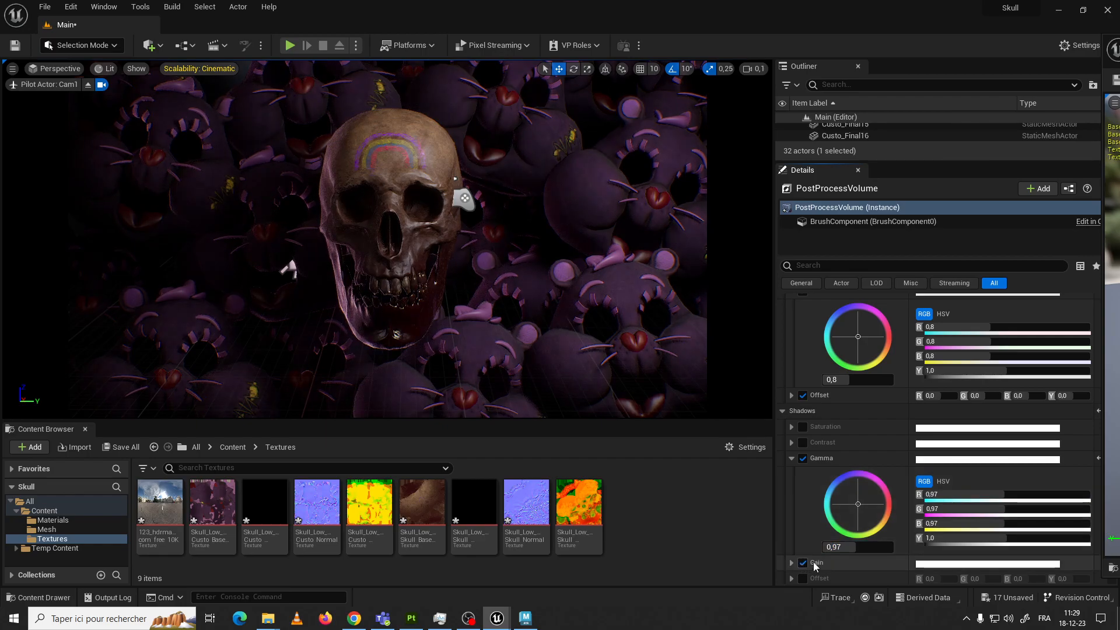
Set the Shadows Gain to 1,08, compare it with the override off, and raise the Shadows Gamma to 1,02
{"action": "scroll", "coordinate": [823, 548], "scroll_direction": "down", "scroll_amount": 1}
{"action": "left_click", "coordinate": [791, 527]}
{"action": "scroll", "coordinate": [840, 551], "scroll_direction": "down", "scroll_amount": 2}
{"action": "mouse_move", "coordinate": [852, 558]}
{"action": "left_mouse_down"}
{"action": "mouse_move", "coordinate": [884, 558]}
{"action": "mouse_move", "coordinate": [858, 558]}
{"action": "left_mouse_up"}
{"action": "left_click", "coordinate": [804, 469]}
{"action": "left_click", "coordinate": [803, 469]}
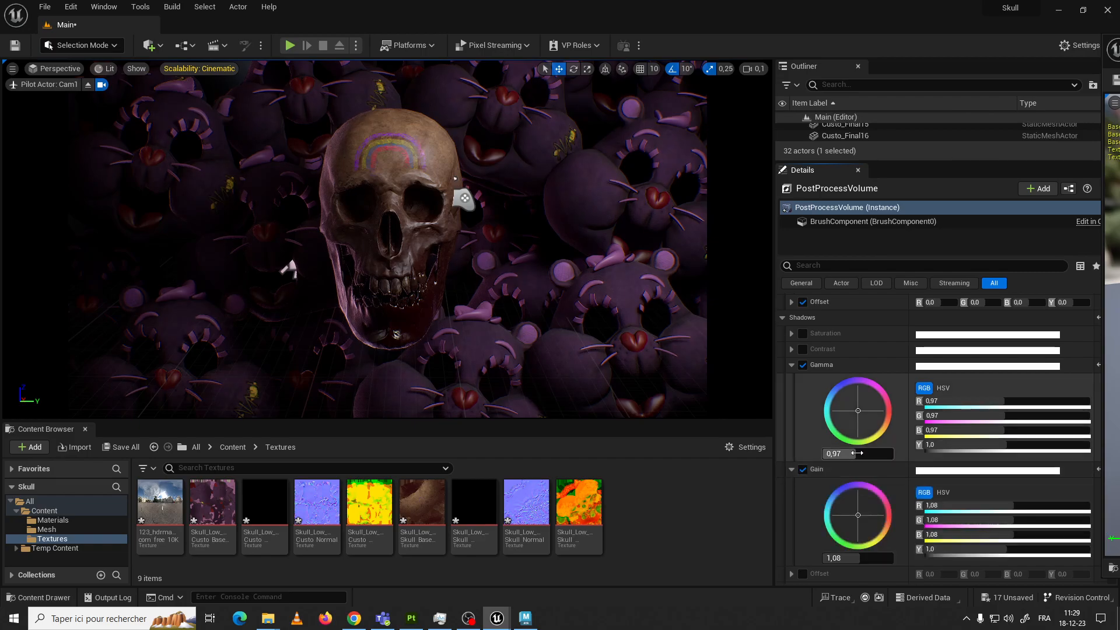
{"action": "left_click_drag", "start_coordinate": [858, 453], "coordinate": [862, 454]}
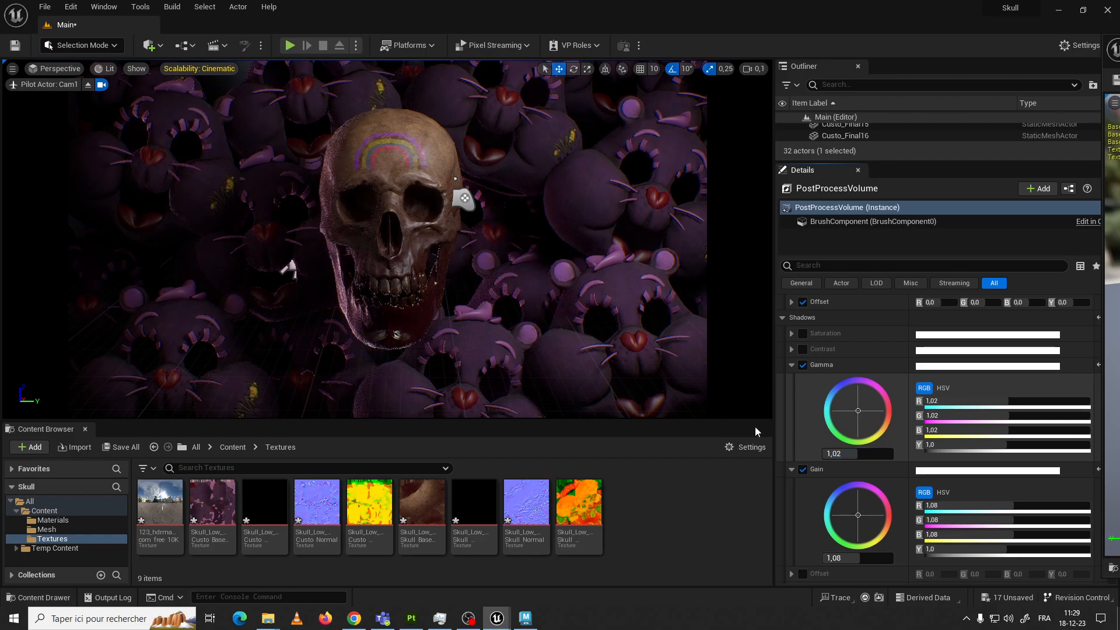
Collapse the Shadows group and look through the Film settings, closing them again
{"action": "scroll", "coordinate": [593, 408], "scroll_direction": "down", "scroll_amount": 3}
{"action": "scroll", "coordinate": [592, 403], "scroll_direction": "up", "scroll_amount": 1}
{"action": "scroll", "coordinate": [807, 433], "scroll_direction": "up", "scroll_amount": 2}
{"action": "left_click", "coordinate": [782, 372]}
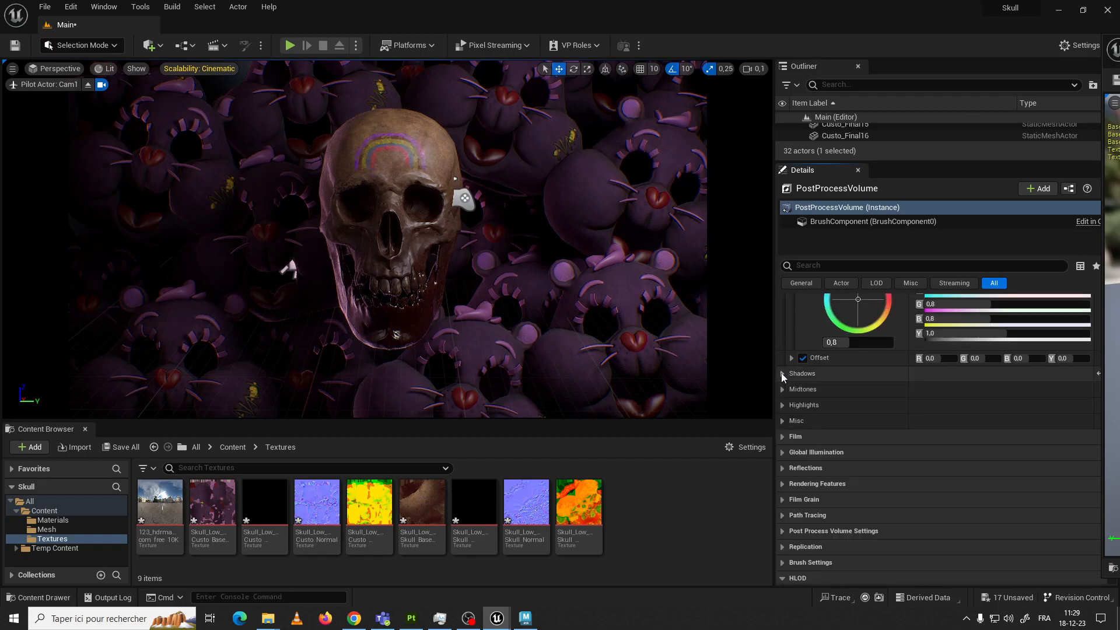
{"action": "left_click", "coordinate": [784, 437]}
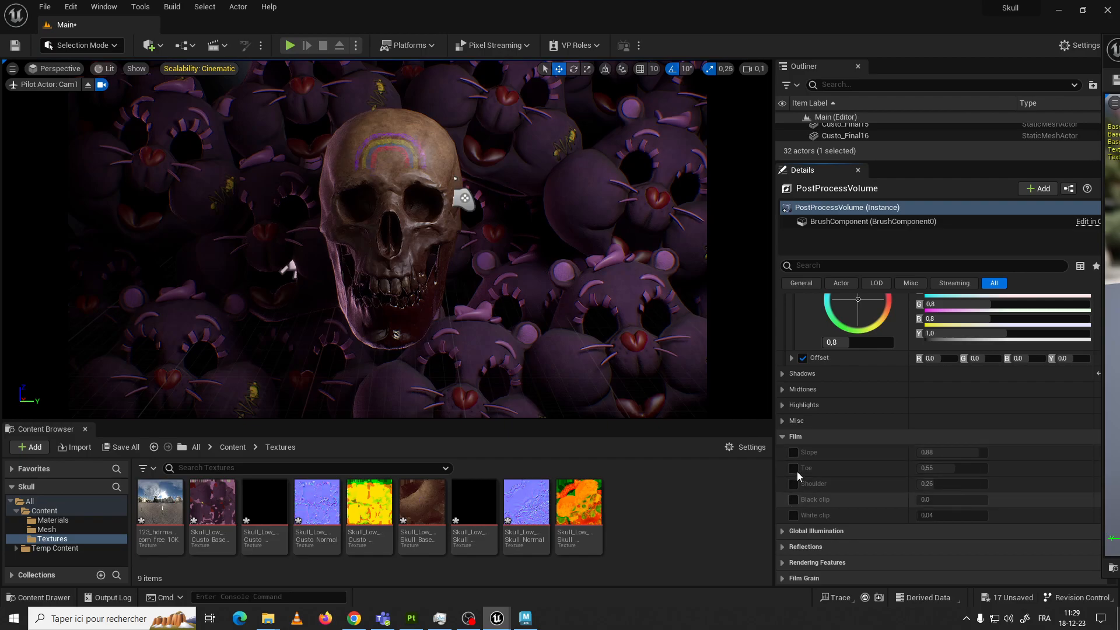
{"action": "left_click", "coordinate": [786, 439]}
Enable the Global Illumination Method override with Lumen and expand the Lumen Global Illumination settings
{"action": "left_click", "coordinate": [782, 453]}
{"action": "left_click", "coordinate": [793, 468]}
{"action": "left_click", "coordinate": [962, 470]}
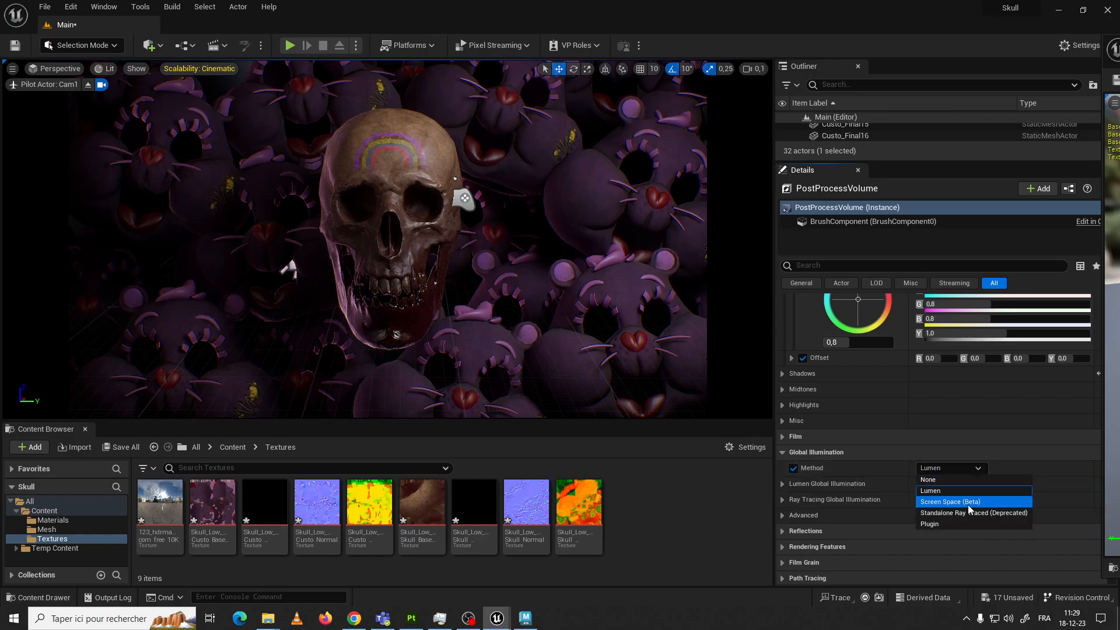
{"action": "left_click", "coordinate": [951, 490]}
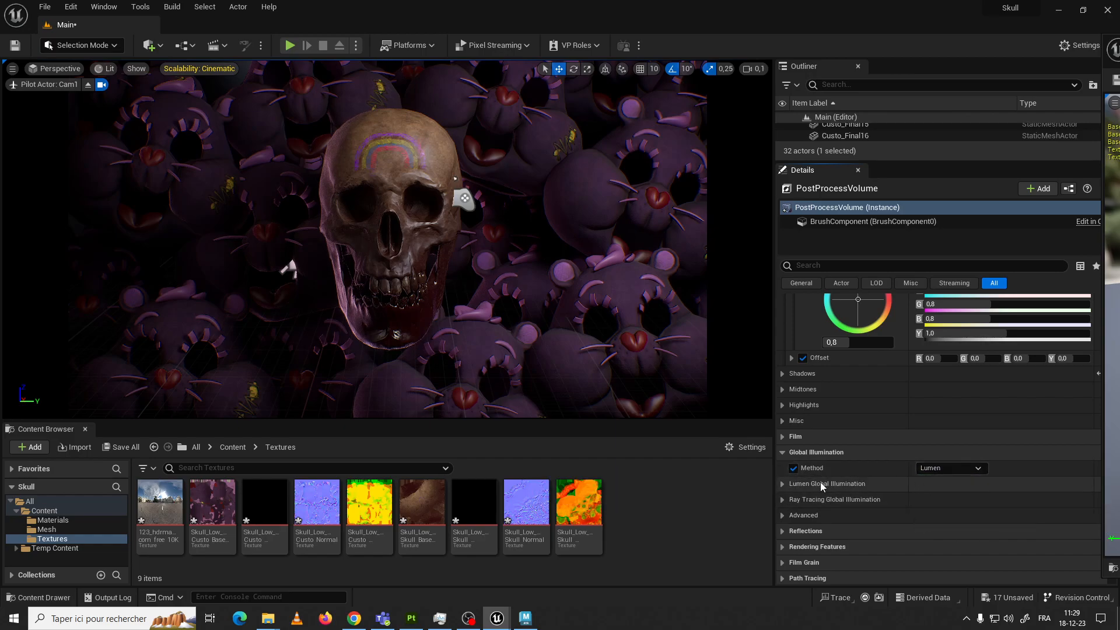
{"action": "left_click", "coordinate": [782, 484]}
{"action": "scroll", "coordinate": [817, 503], "scroll_direction": "down", "scroll_amount": 3}
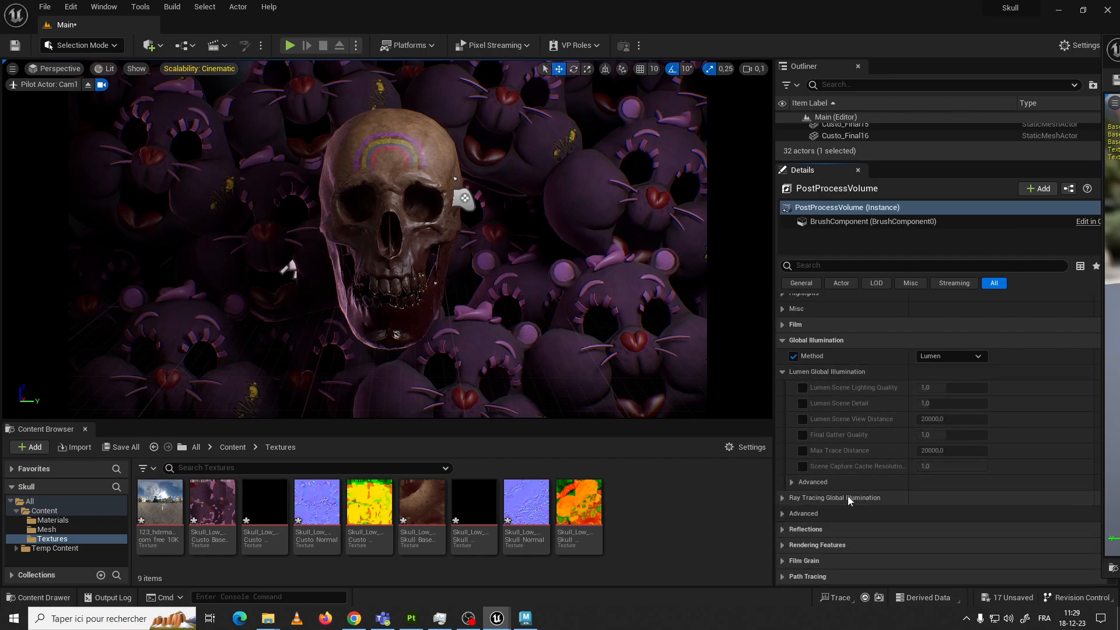
Enable the Reflections Method override with Lumen and the Lumen Reflections Quality, Ray Lighting Mode and High Quality Translucency overrides
{"action": "left_click", "coordinate": [782, 528]}
{"action": "scroll", "coordinate": [802, 501], "scroll_direction": "down", "scroll_amount": 2}
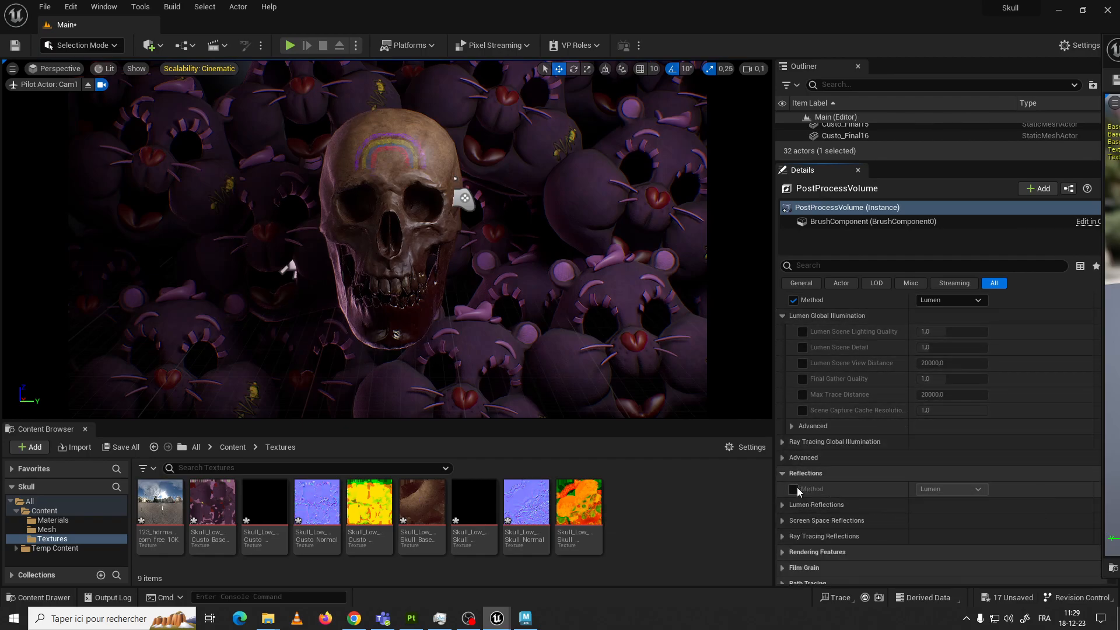
{"action": "scroll", "coordinate": [887, 493], "scroll_direction": "down", "scroll_amount": 2}
{"action": "left_click", "coordinate": [785, 451]}
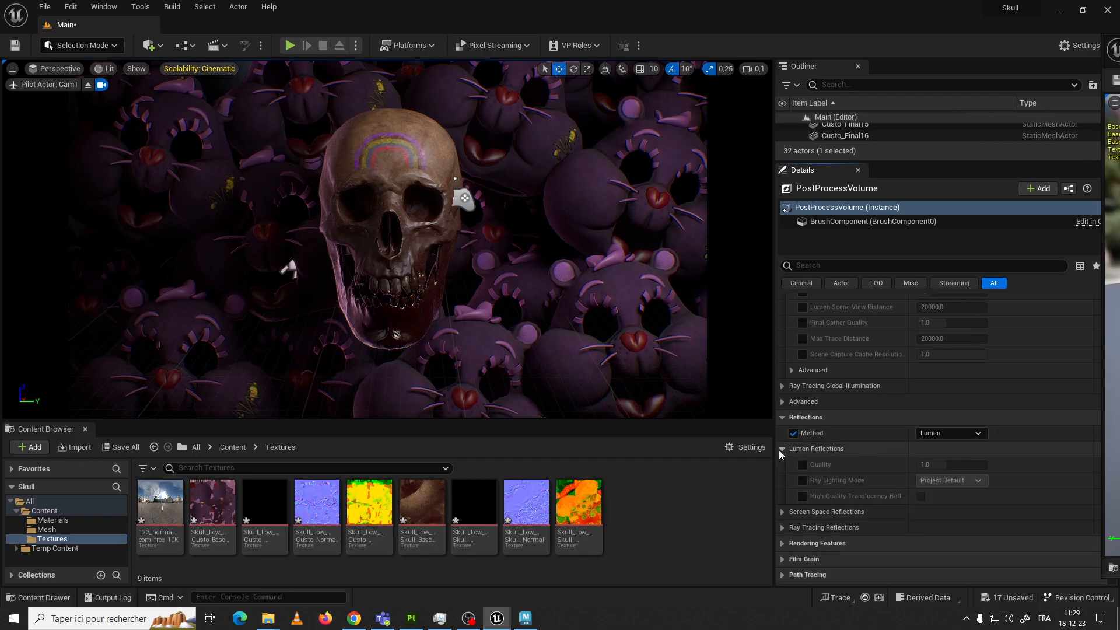
{"action": "left_click", "coordinate": [803, 465]}
{"action": "left_click", "coordinate": [803, 480]}
{"action": "left_click", "coordinate": [803, 496]}
{"action": "scroll", "coordinate": [830, 471], "scroll_direction": "down", "scroll_amount": 2}
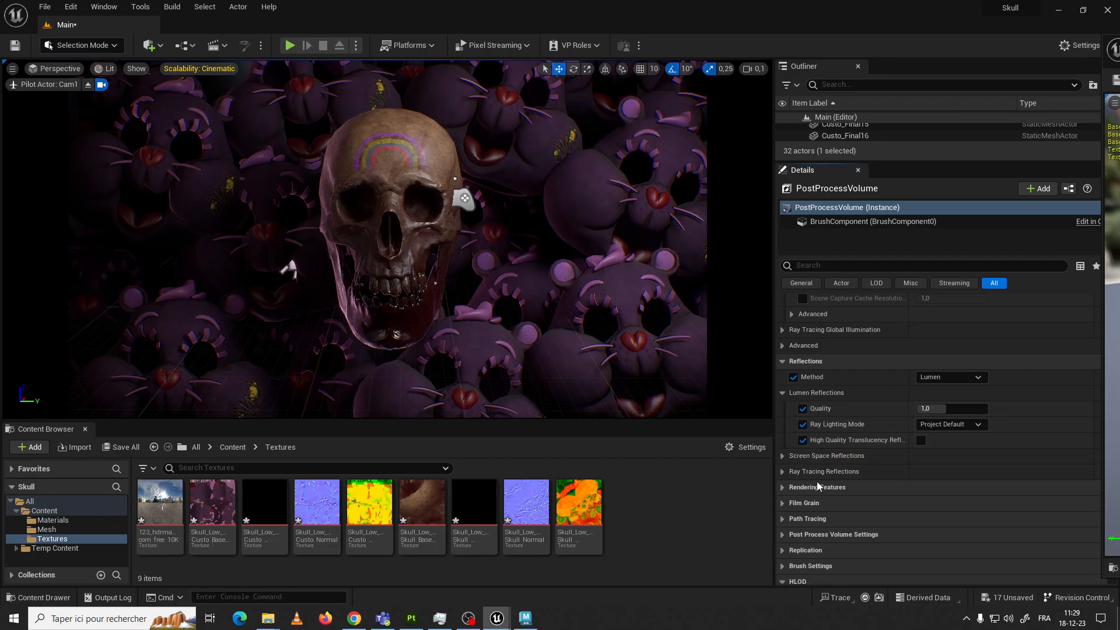
Enable the Film Grain Intensity override and raise its value to 0,992
{"action": "scroll", "coordinate": [785, 488], "scroll_direction": "down", "scroll_amount": 2}
{"action": "left_click", "coordinate": [782, 465]}
{"action": "left_click", "coordinate": [793, 481]}
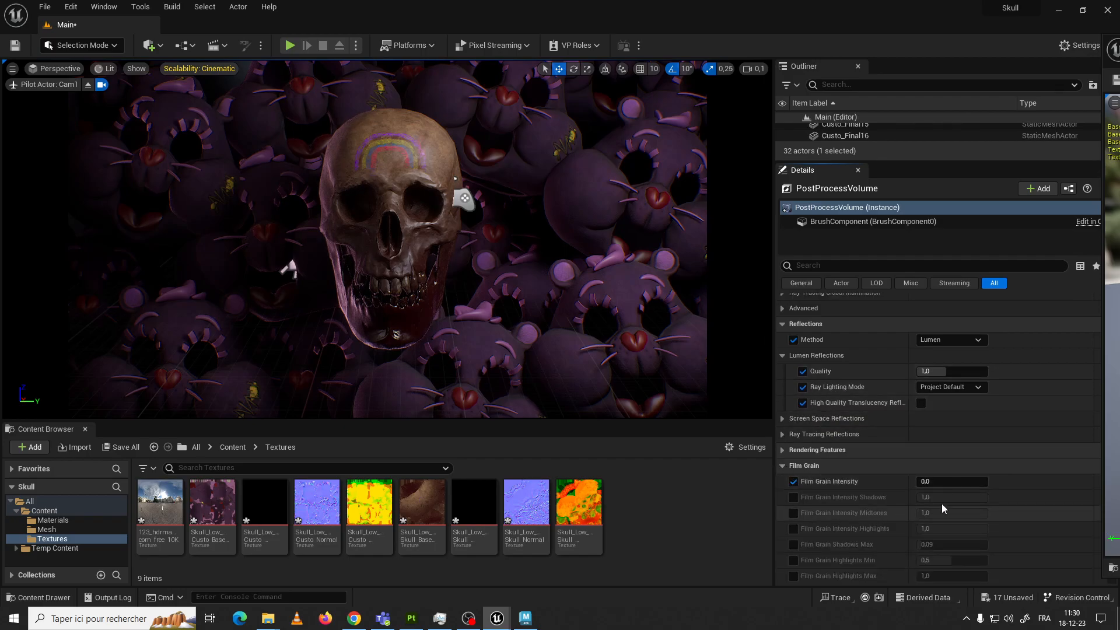
{"action": "left_click", "coordinate": [940, 481]}
{"action": "type", "text": "0,2"}
{"action": "key", "text": "Return"}
{"action": "type", "text": "0,992"}
{"action": "key", "text": "Return"}
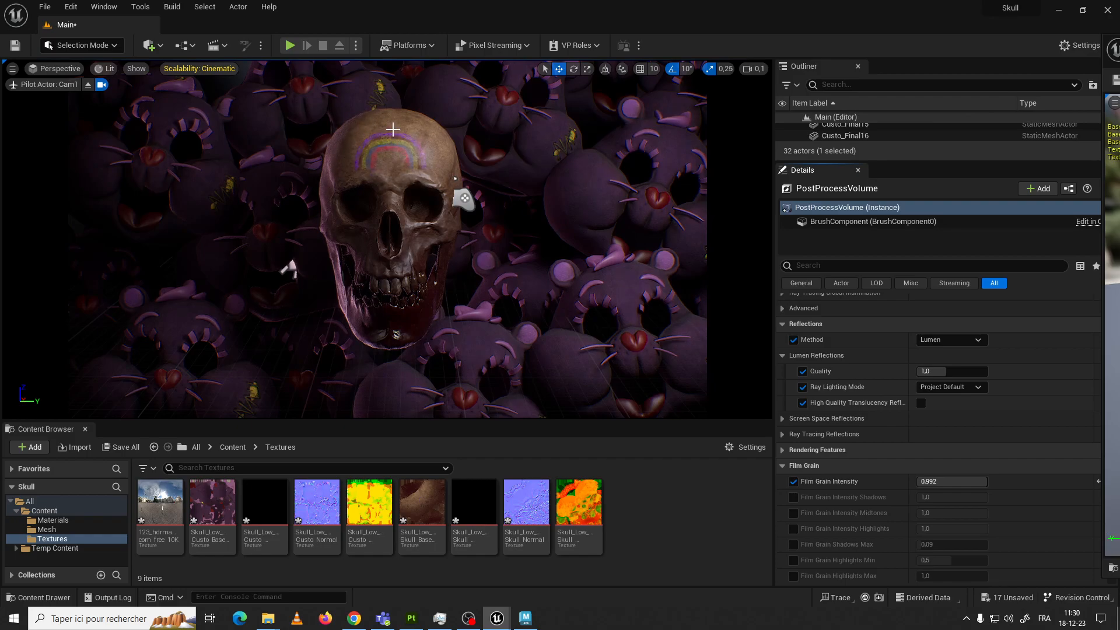
Lower the Film Grain Intensity to 0,128
{"action": "left_click", "coordinate": [953, 481]}
{"action": "type", "text": "0,024"}
{"action": "mouse_move", "coordinate": [948, 481]}
{"action": "left_mouse_down"}
{"action": "mouse_move", "coordinate": [958, 479]}
{"action": "mouse_move", "coordinate": [922, 481]}
{"action": "left_mouse_up"}
{"action": "scroll", "coordinate": [901, 490], "scroll_direction": "down", "scroll_amount": 8}
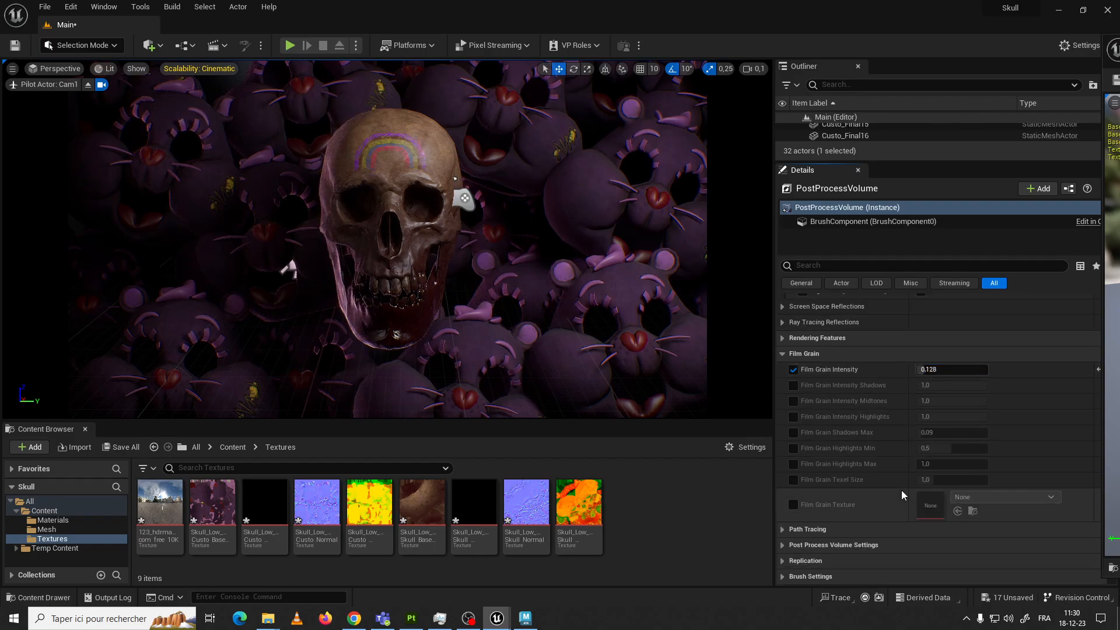
Look through the Path Tracing settings and the Post Process Volume Settings, closing both groups again
{"action": "scroll", "coordinate": [856, 476], "scroll_direction": "down", "scroll_amount": 2}
{"action": "left_click", "coordinate": [781, 380]}
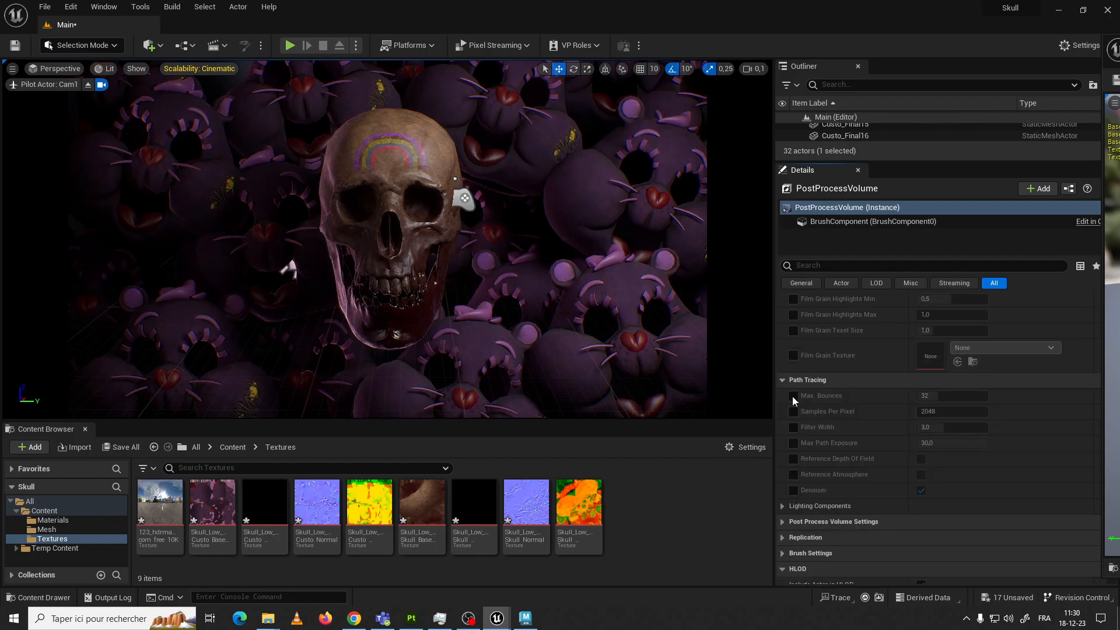
{"action": "left_click", "coordinate": [784, 382]}
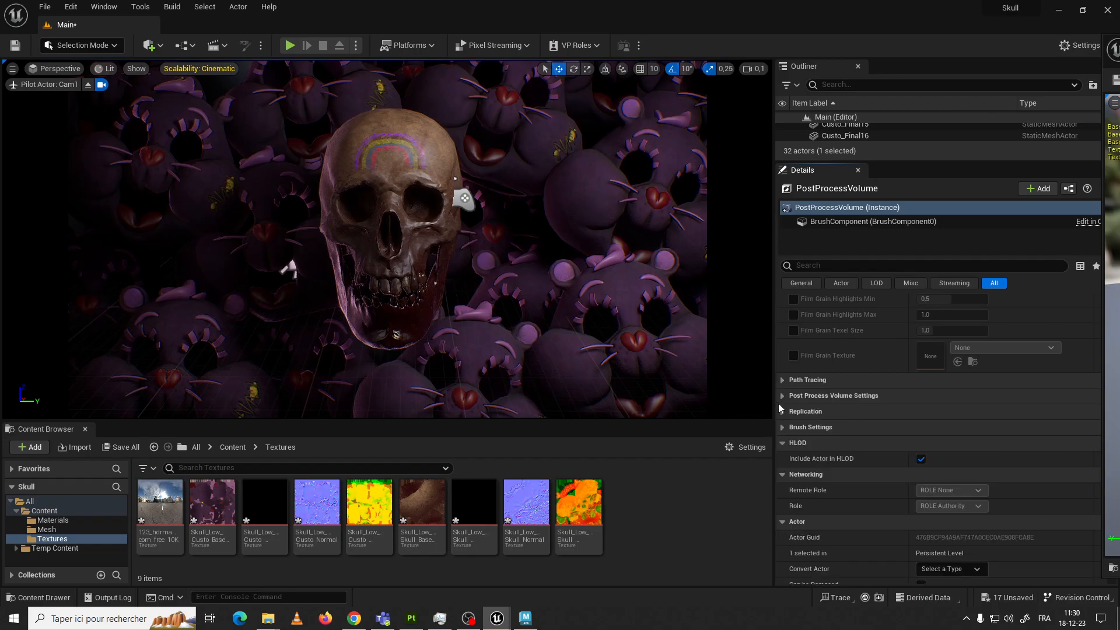
{"action": "left_click", "coordinate": [782, 396]}
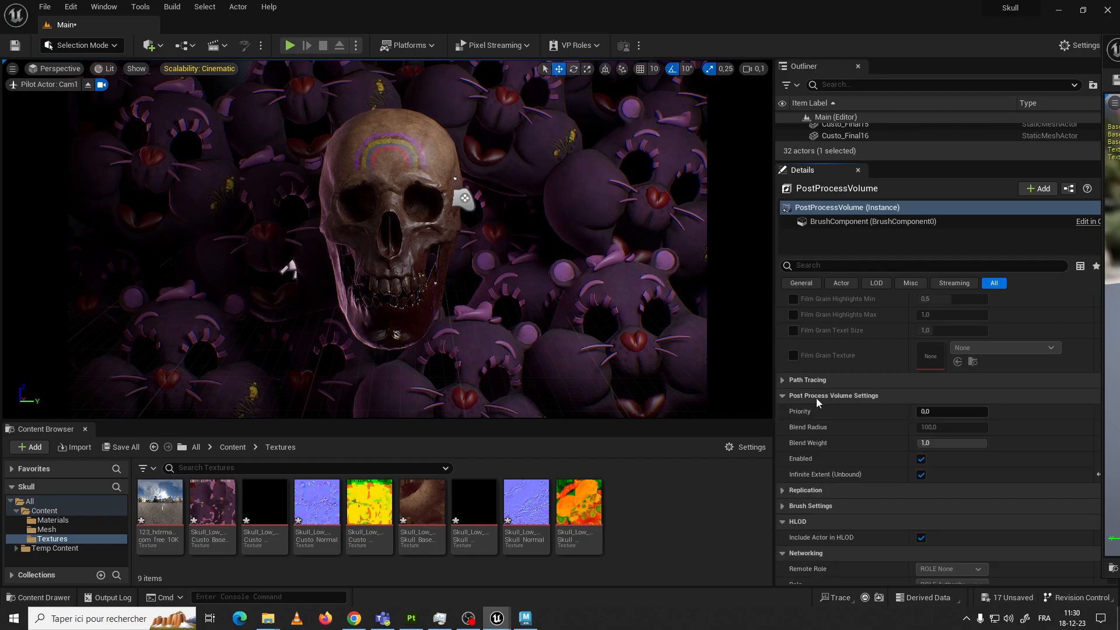
{"action": "left_click", "coordinate": [781, 396]}
{"action": "scroll", "coordinate": [817, 417], "scroll_direction": "down", "scroll_amount": 2}
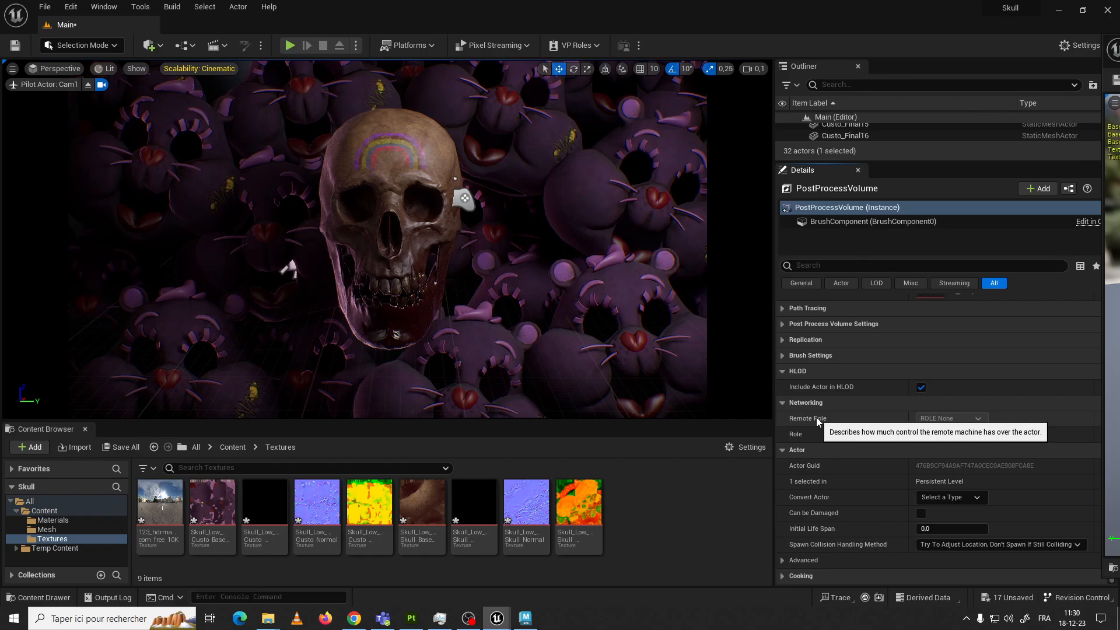
Collapse the HLOD, Networking and Actor groups of the post process volume
{"action": "left_click", "coordinate": [783, 376]}
{"action": "left_click", "coordinate": [784, 403]}
{"action": "left_click", "coordinate": [786, 449]}
Collapse the Global Illumination, Reflections and Film Grain groups, plus Global and Temperature under Color Grading
{"action": "scroll", "coordinate": [785, 449], "scroll_direction": "up", "scroll_amount": 15}
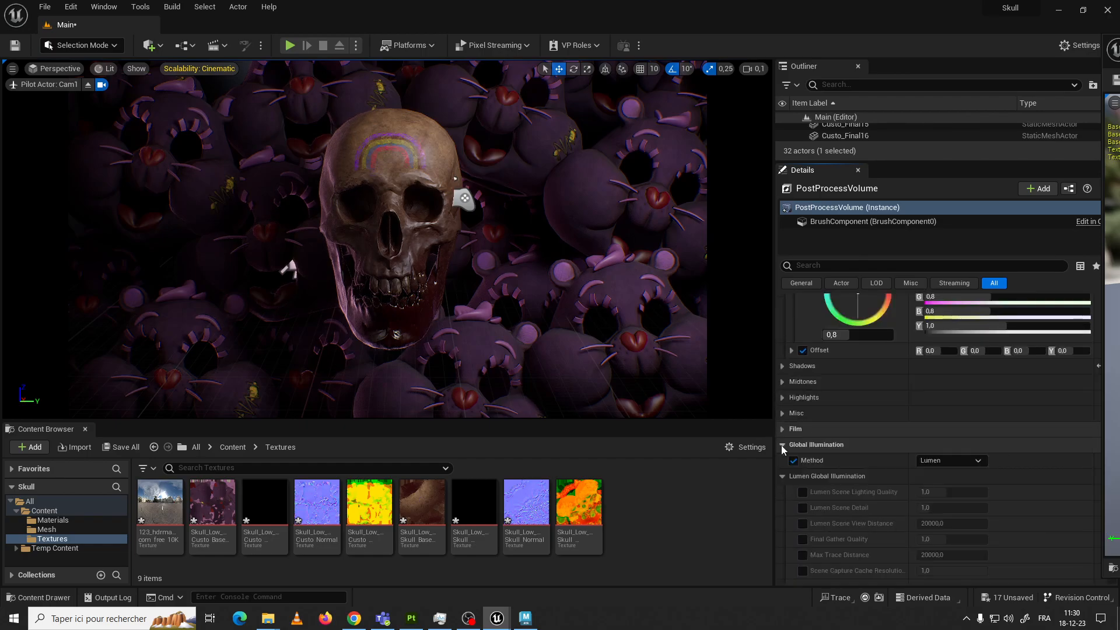
{"action": "left_click", "coordinate": [782, 445]}
{"action": "left_click", "coordinate": [783, 463]}
{"action": "left_click", "coordinate": [786, 491]}
{"action": "scroll", "coordinate": [806, 443], "scroll_direction": "up", "scroll_amount": 2}
{"action": "scroll", "coordinate": [802, 432], "scroll_direction": "up", "scroll_amount": 5}
{"action": "left_click", "coordinate": [783, 457]}
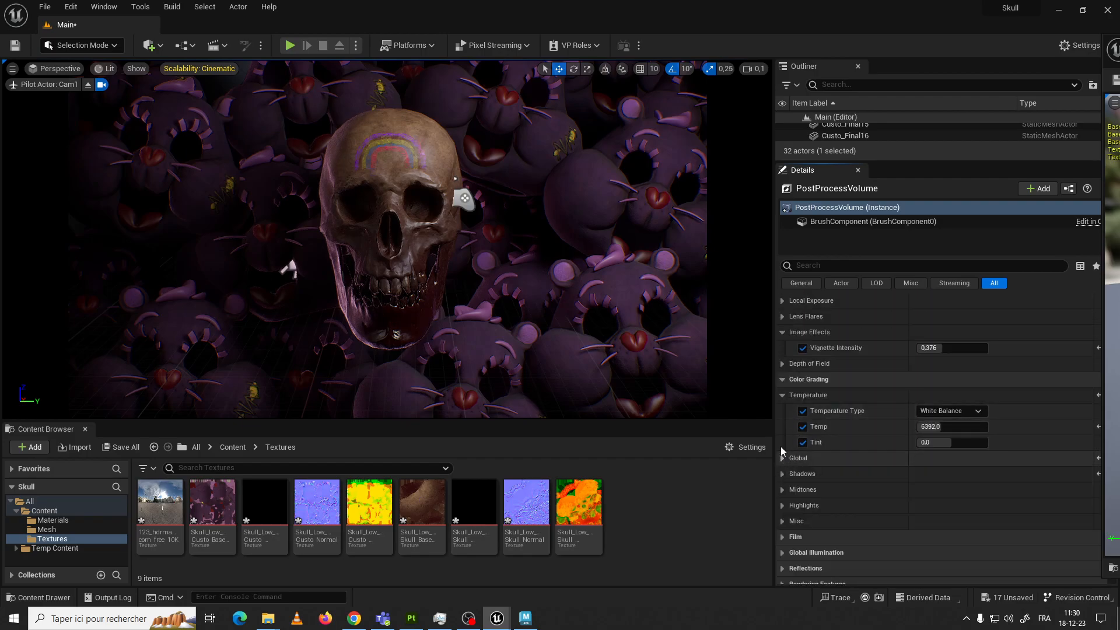
{"action": "left_click", "coordinate": [783, 395]}
Collapse the Bloom and Chromatic Aberration groups in the Lens settings
{"action": "scroll", "coordinate": [789, 415], "scroll_direction": "up", "scroll_amount": 5}
{"action": "scroll", "coordinate": [790, 415], "scroll_direction": "up", "scroll_amount": 1}
{"action": "scroll", "coordinate": [786, 418], "scroll_direction": "down", "scroll_amount": 1}
{"action": "left_click", "coordinate": [783, 349]}
{"action": "scroll", "coordinate": [783, 362], "scroll_direction": "up", "scroll_amount": 5}
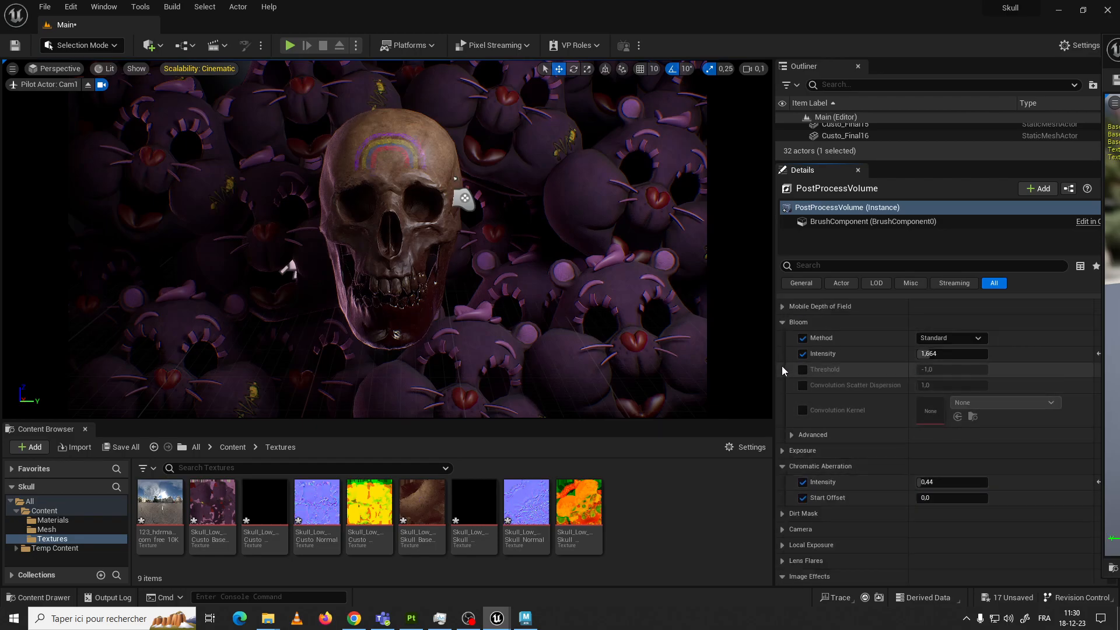
{"action": "scroll", "coordinate": [783, 367], "scroll_direction": "up", "scroll_amount": 2}
{"action": "left_click", "coordinate": [782, 396]}
{"action": "left_click", "coordinate": [783, 427]}
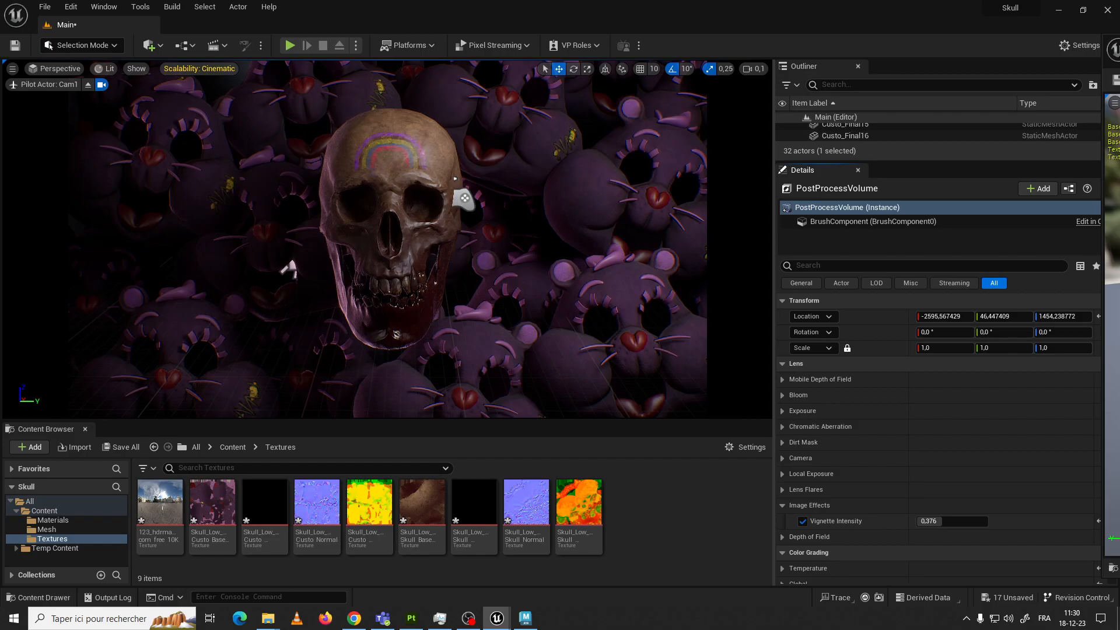
Select the skull mesh and rotate it a full turn about its vertical axis to check the lighting
{"action": "left_click", "coordinate": [456, 203]}
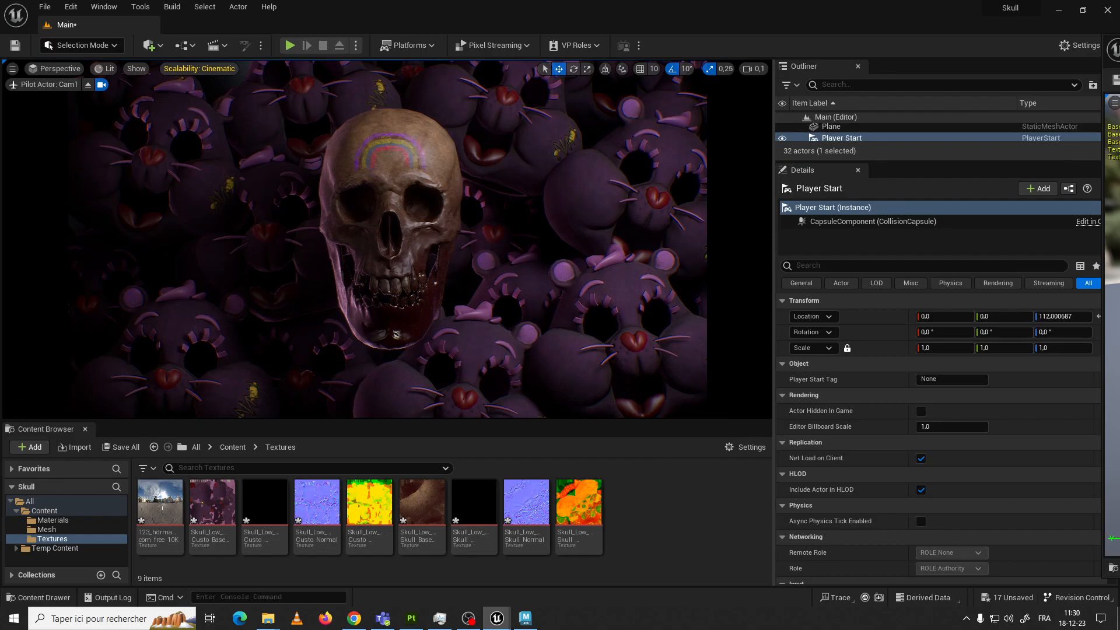
{"action": "left_click", "coordinate": [428, 238]}
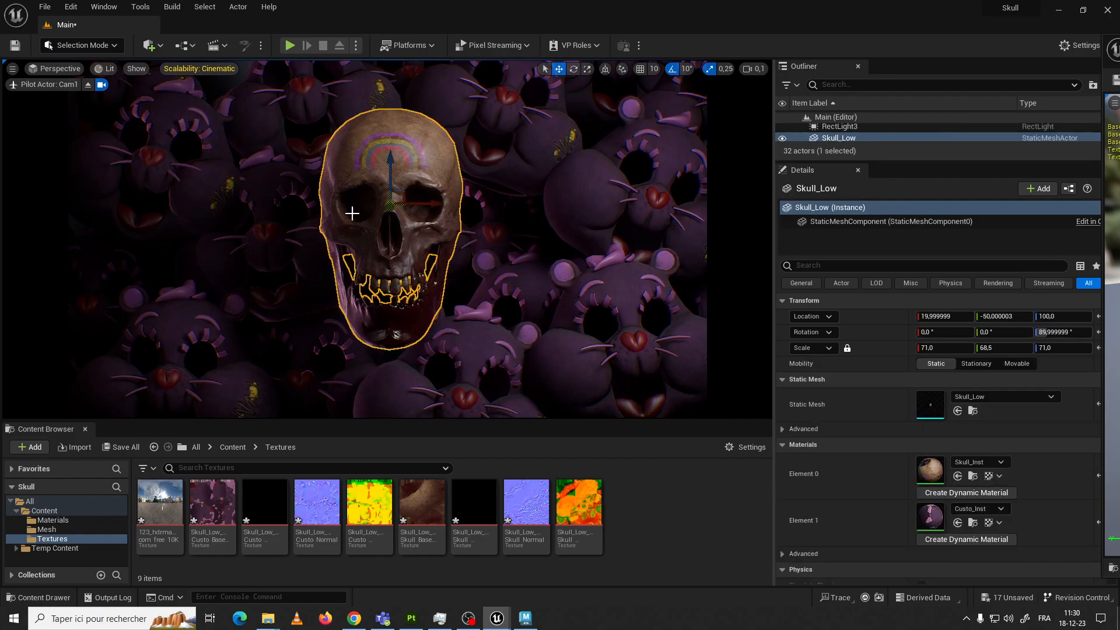
{"action": "key", "text": "e"}
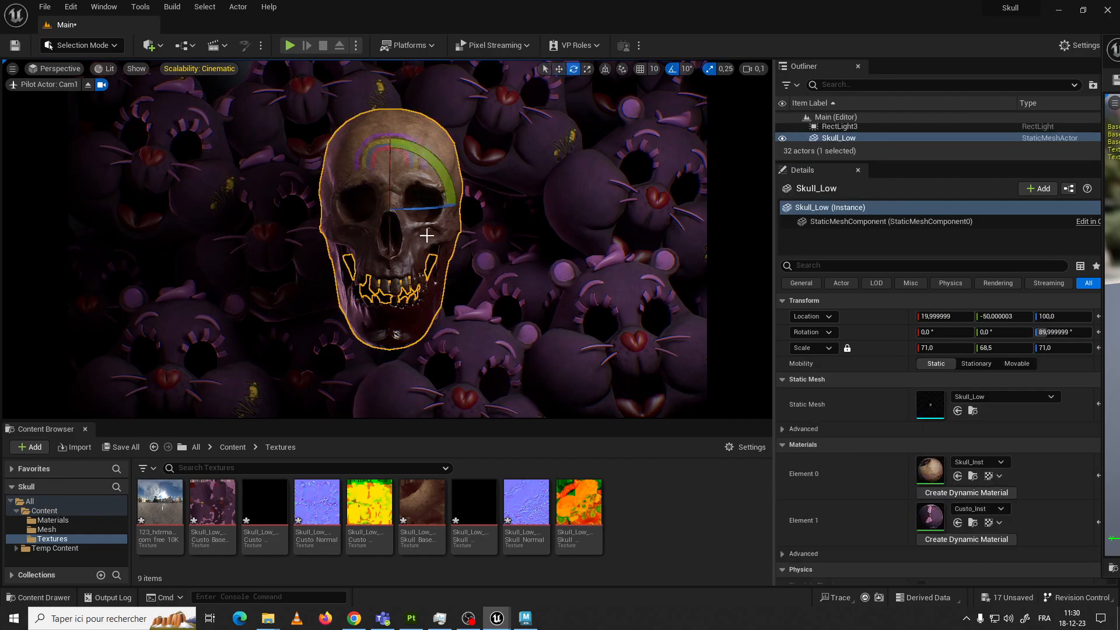
{"action": "left_click_drag", "start_coordinate": [445, 205], "coordinate": [479, 205]}
{"action": "left_click_drag", "start_coordinate": [407, 201], "coordinate": [479, 208]}
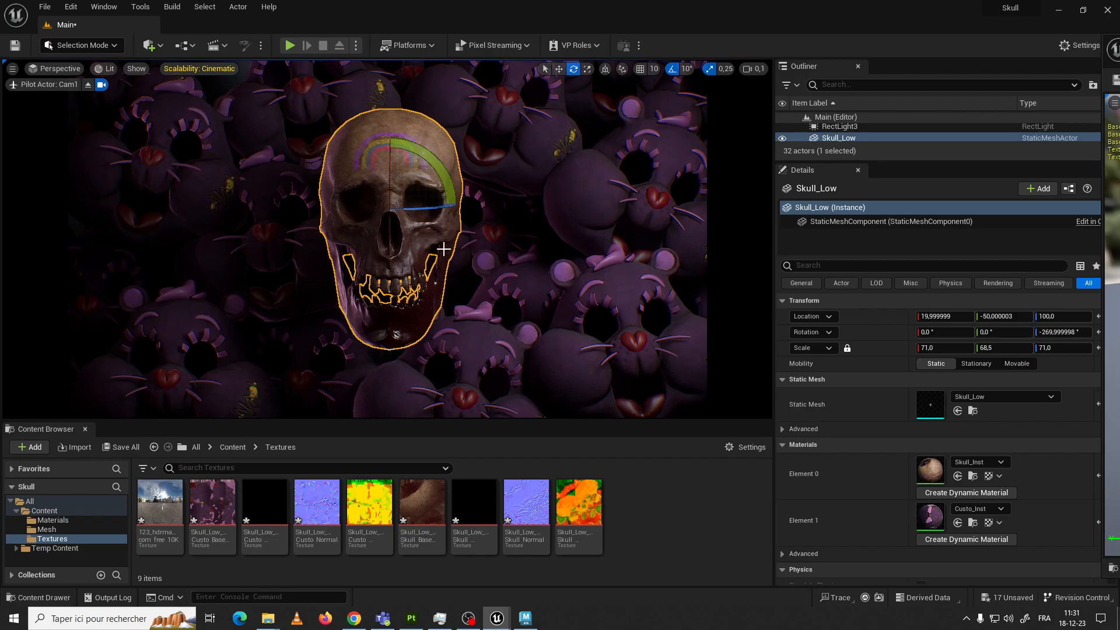
{"action": "left_click", "coordinate": [479, 244]}
{"action": "left_click", "coordinate": [555, 204]}
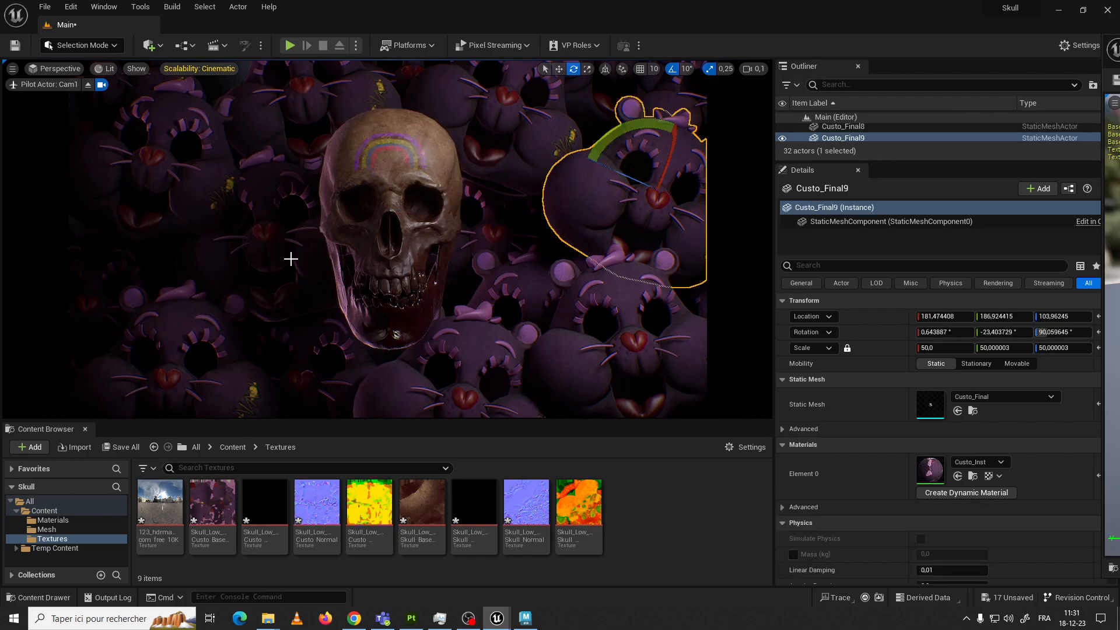
{"action": "left_click", "coordinate": [350, 132]}
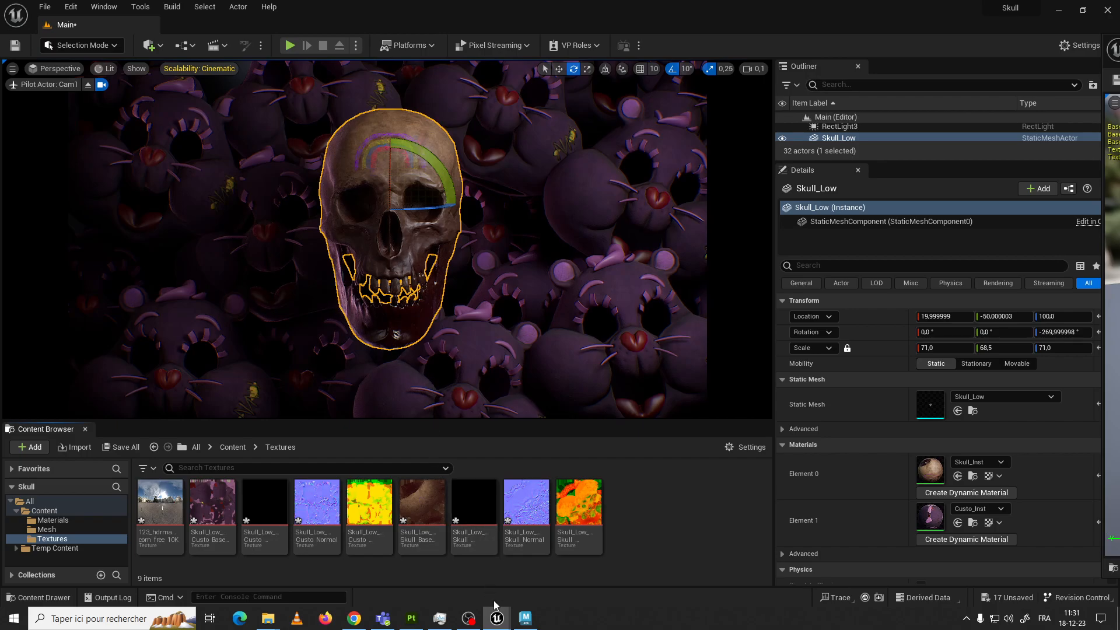
{"action": "mouse_move", "coordinate": [497, 619]}
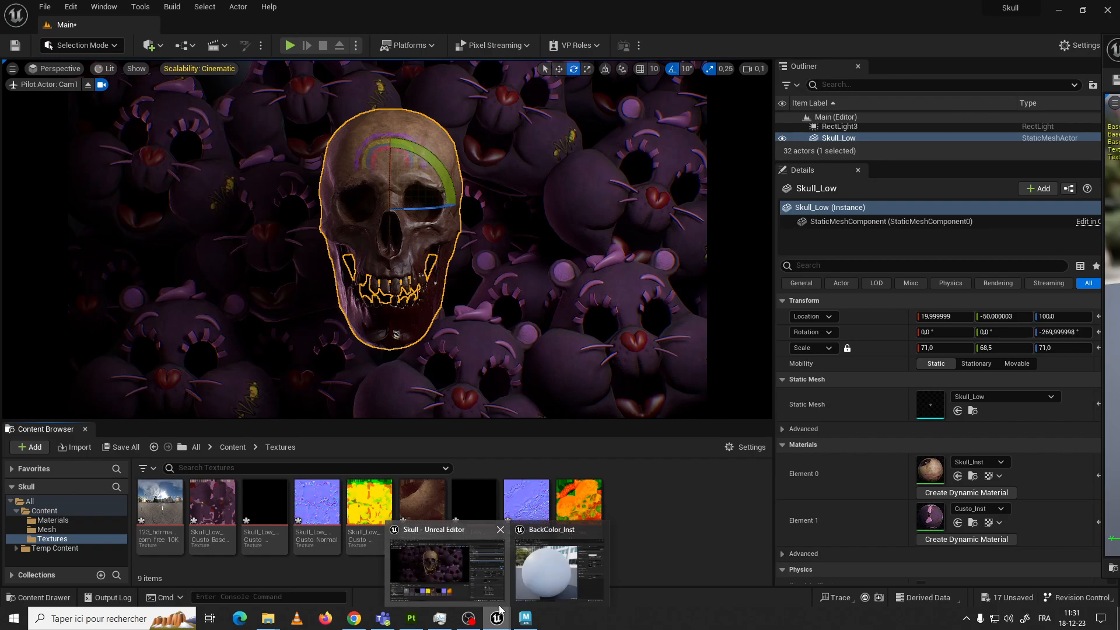
{"action": "mouse_move", "coordinate": [453, 515]}
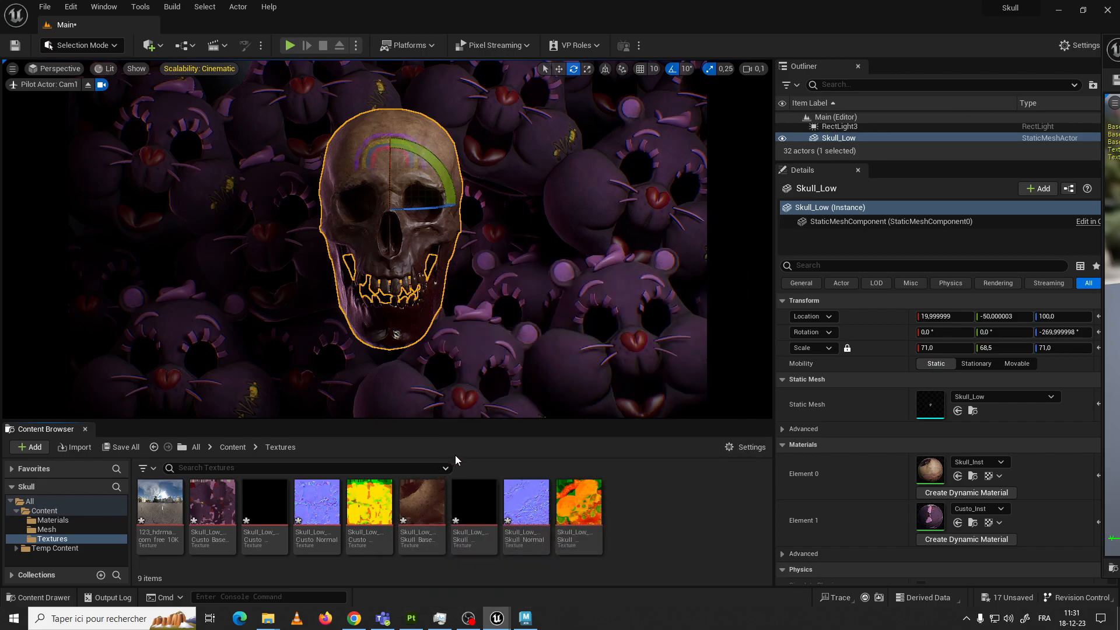
{"action": "left_click", "coordinate": [468, 619]}
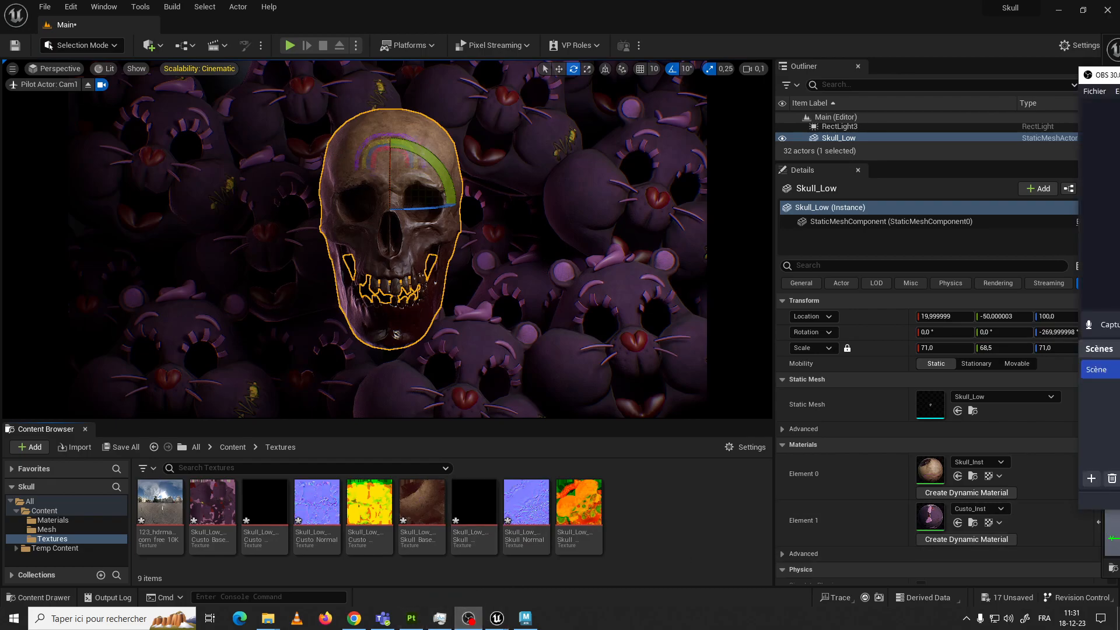